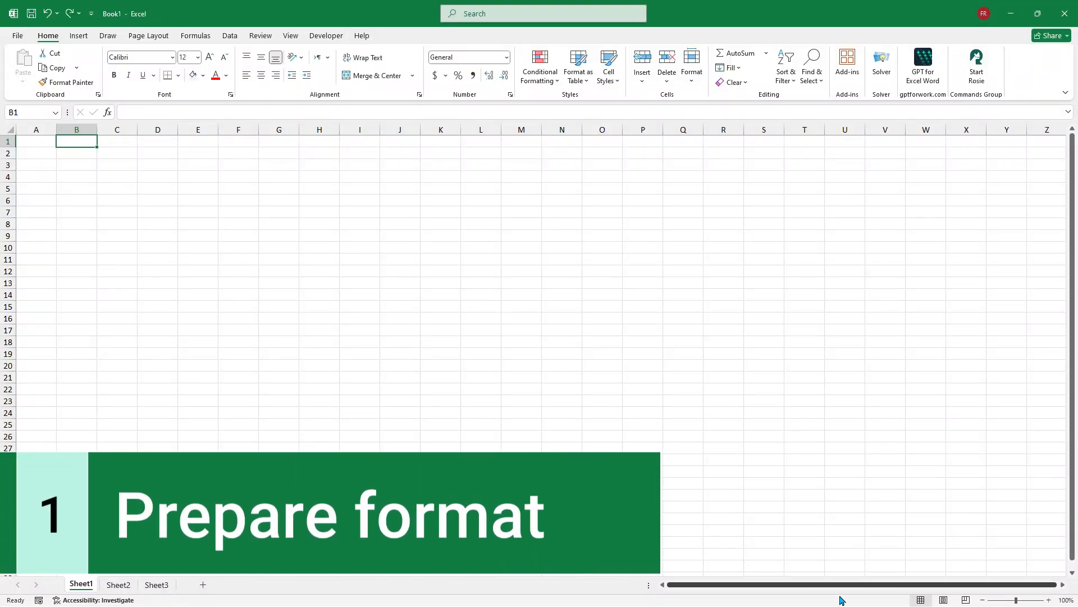
- Enter the title "Task Tracker" in cell B1 of Sheet1
{"action": "left_click", "coordinate": [1049, 600]}
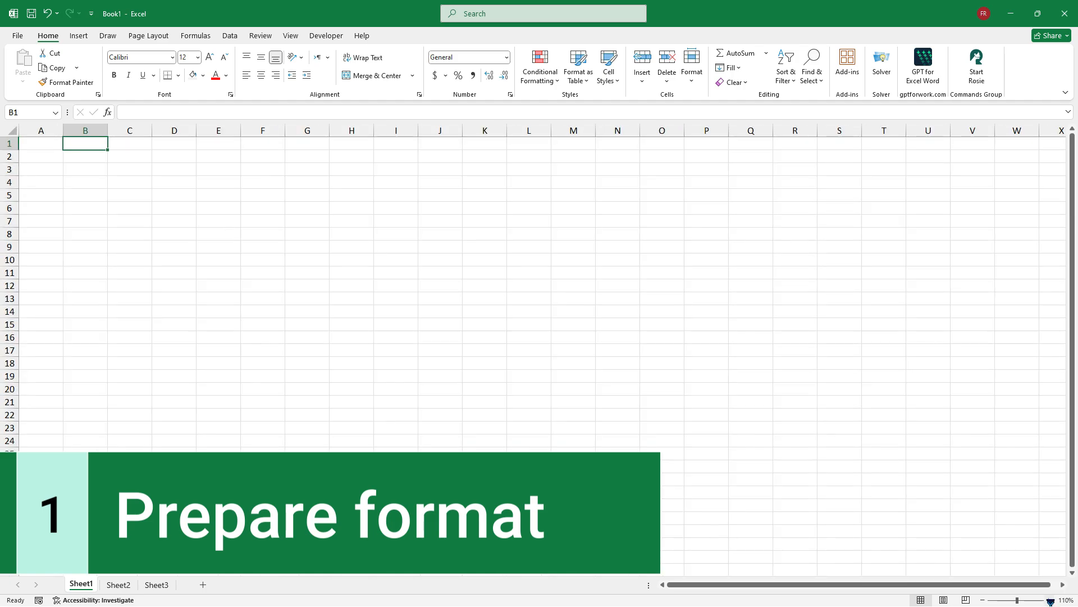
{"action": "left_click", "coordinate": [1049, 599]}
{"action": "left_click", "coordinate": [1049, 600]}
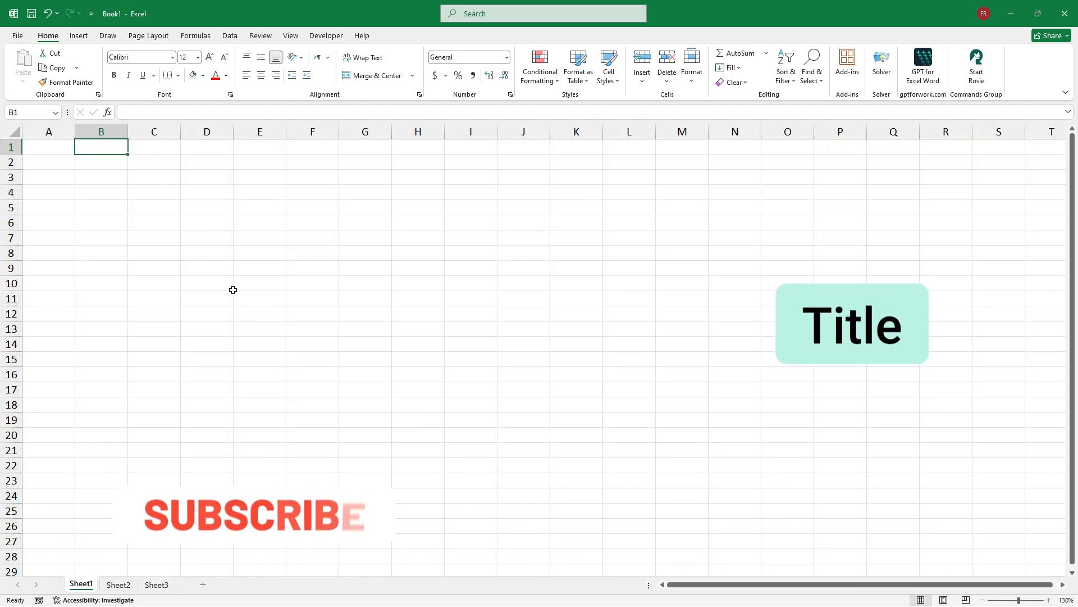
{"action": "type", "text": "Task Tracker"}
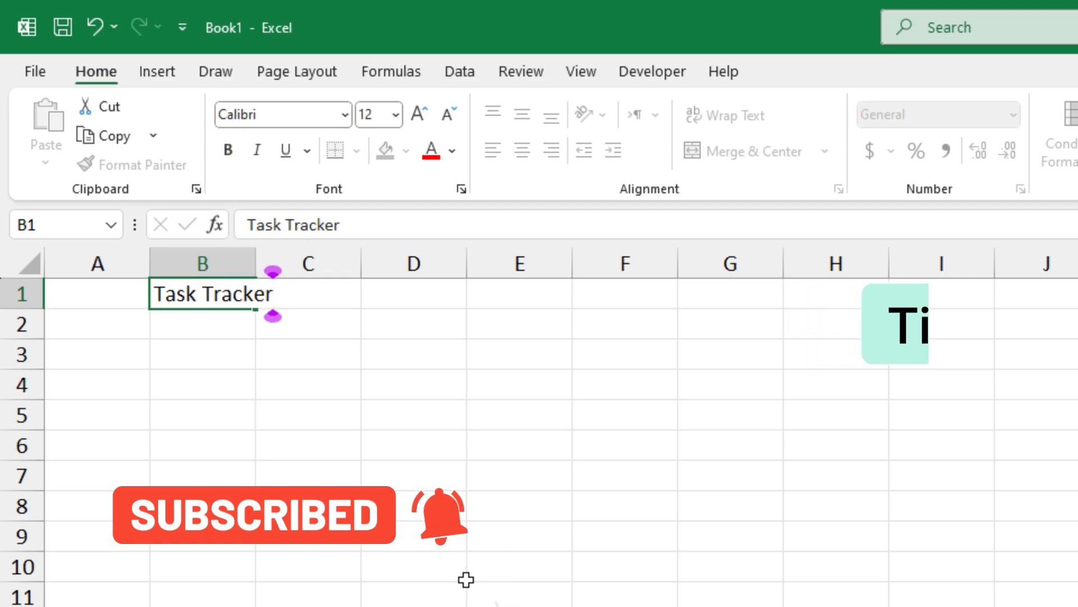
{"action": "key", "text": "Return"}
- Enter the headings Code, Tasks, Status and Progress % across cells B2 to E2
{"action": "type", "text": "Code"}
{"action": "key", "text": "Tab"}
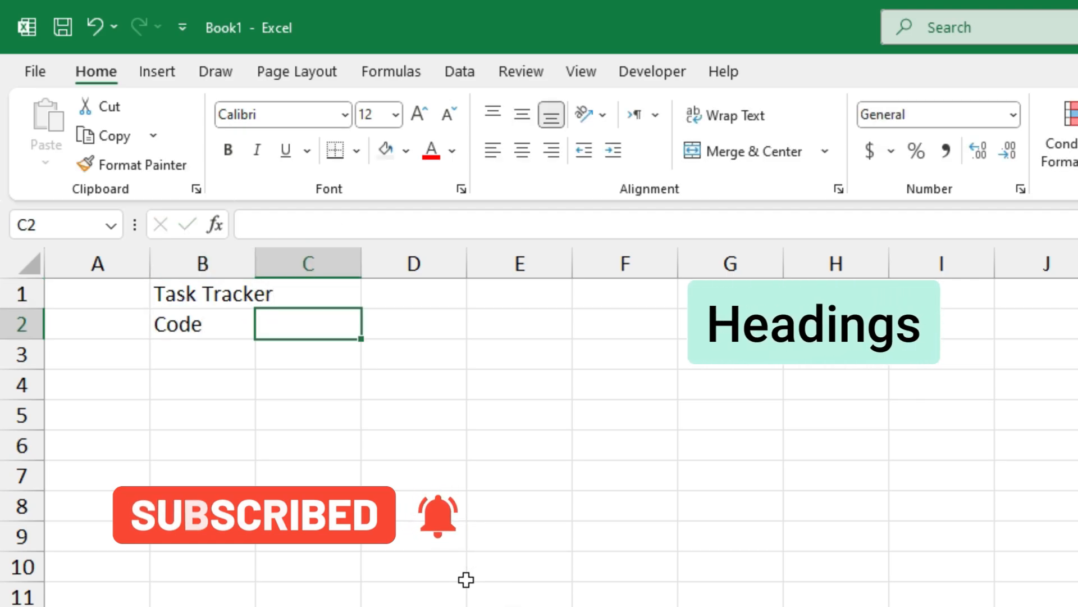
{"action": "type", "text": "Tasks"}
{"action": "key", "text": "Tab"}
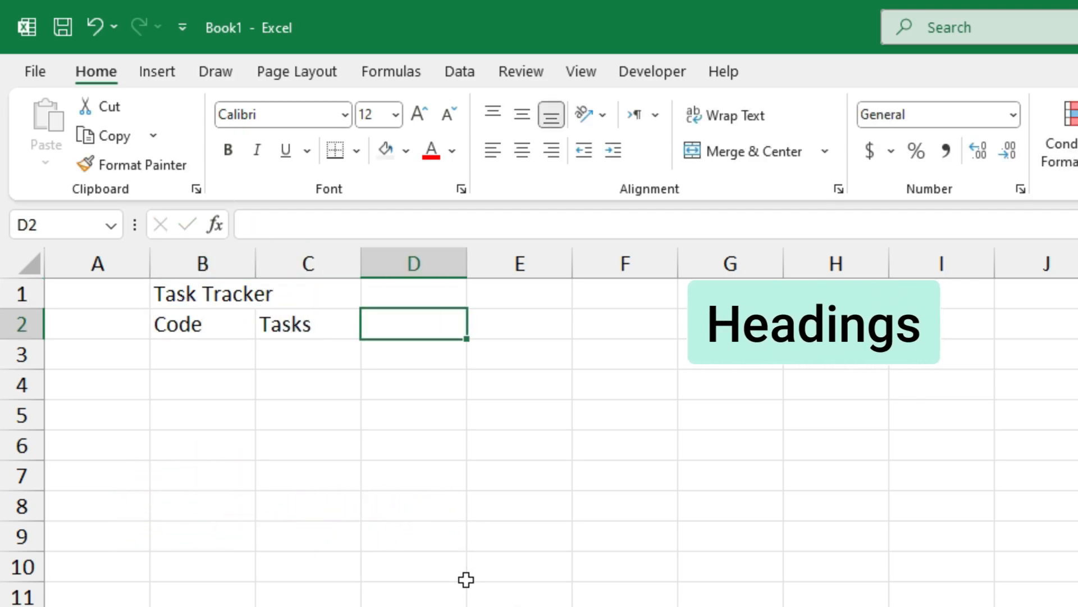
{"action": "type", "text": "Status"}
{"action": "key", "text": "Tab"}
{"action": "type", "text": "Progress"}
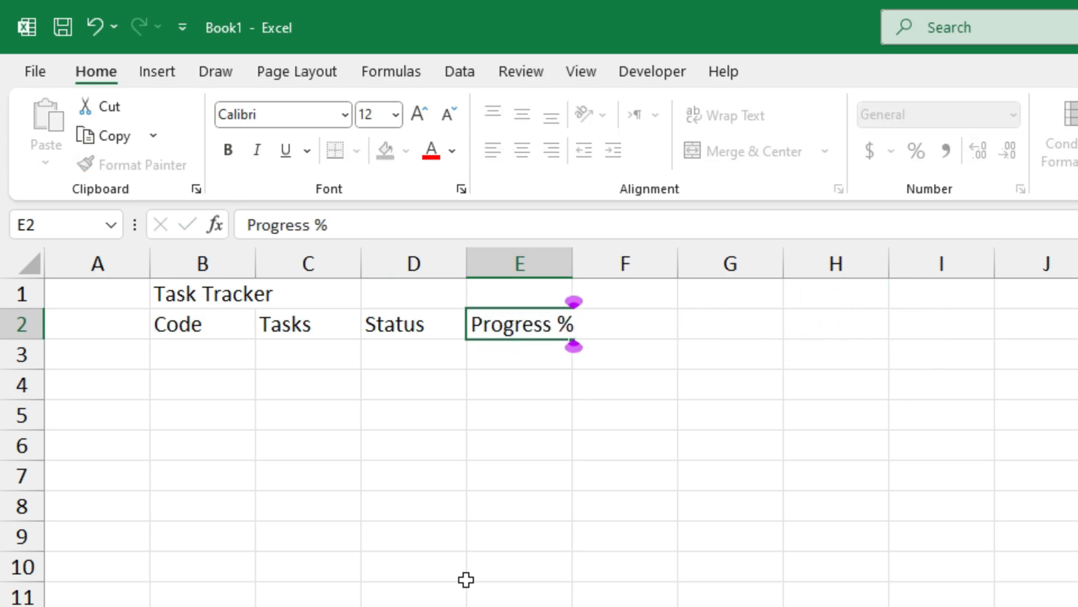
{"action": "key", "text": "Return"}
- Add the sub-headings Achieved and Gap in cells E3 and F3 under Progress %
{"action": "key", "text": "Tab"}
{"action": "key", "text": "Tab"}
{"action": "type", "text": "Achie"}
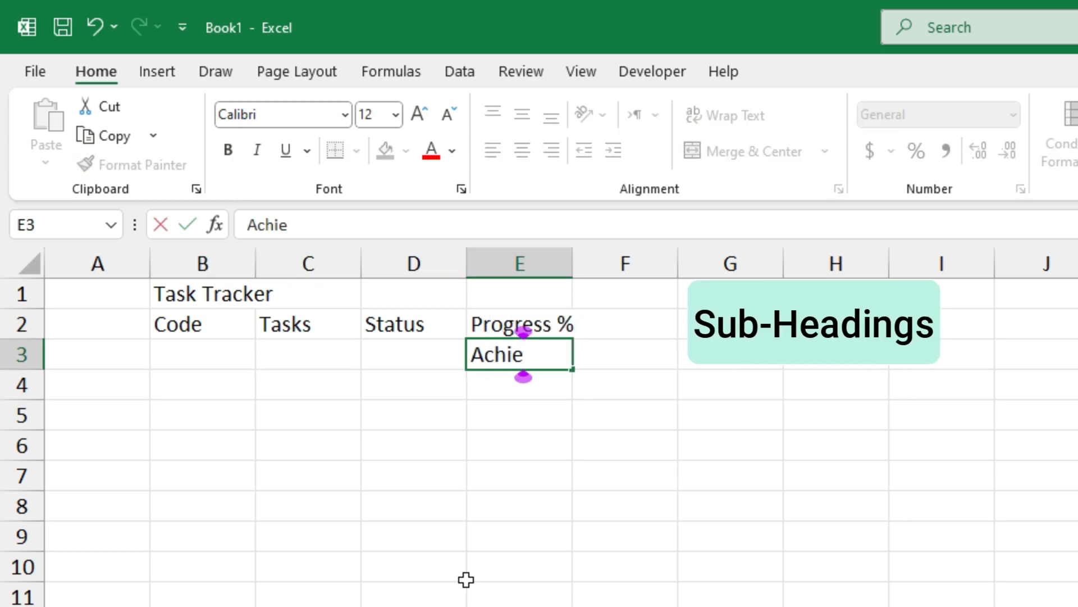
{"action": "key", "text": "Tab"}
{"action": "type", "text": "Gap"}
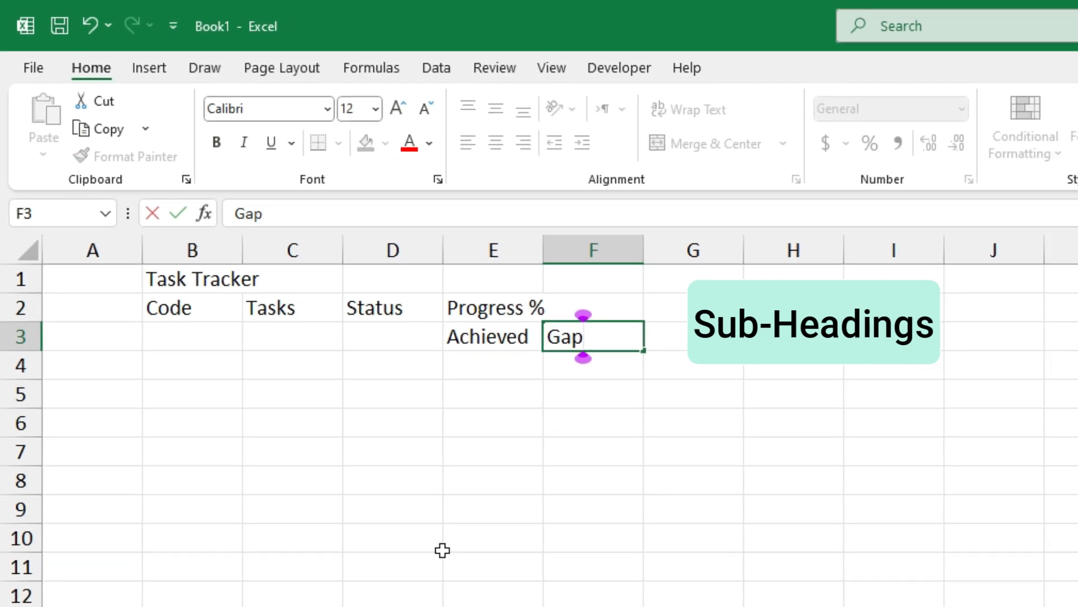
{"action": "key", "text": "Return"}
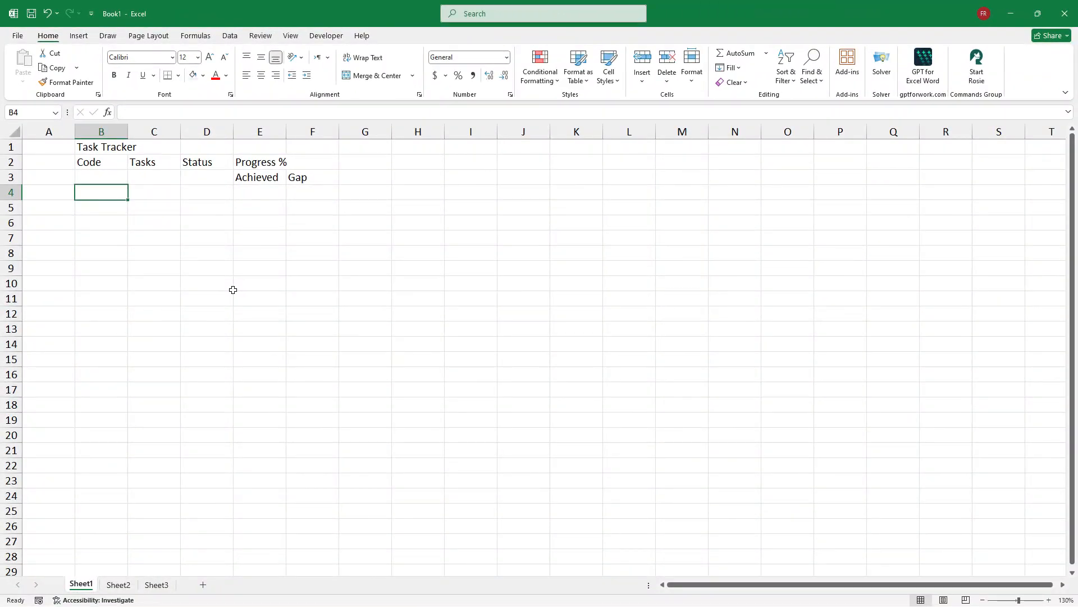
- Merge and center the Task Tracker title across cells B1 to F1
{"action": "left_click", "coordinate": [93, 145]}
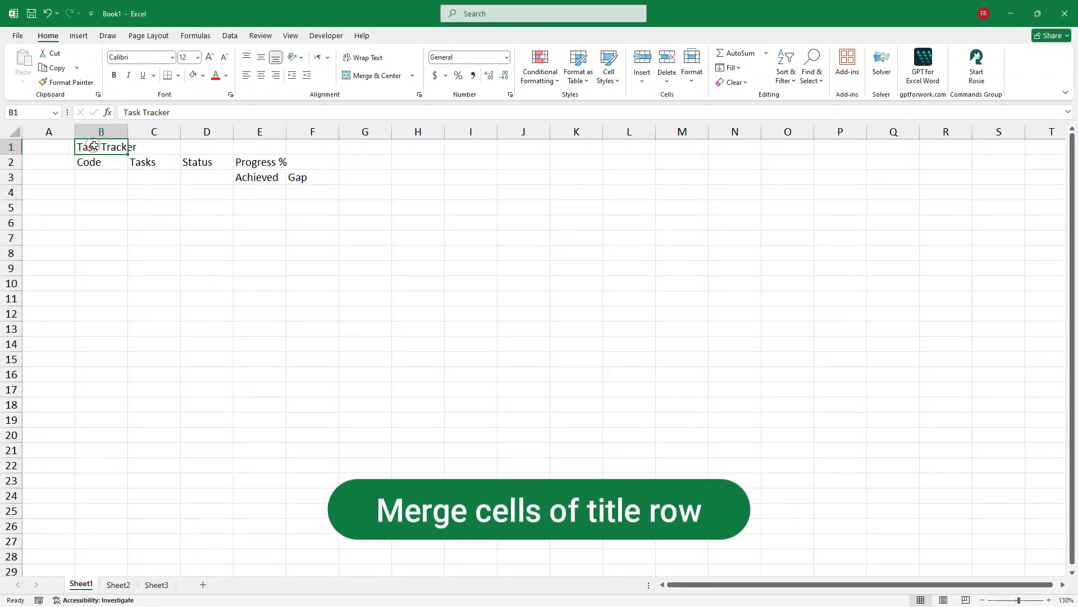
{"action": "left_click_drag", "start_coordinate": [94, 145], "coordinate": [298, 144]}
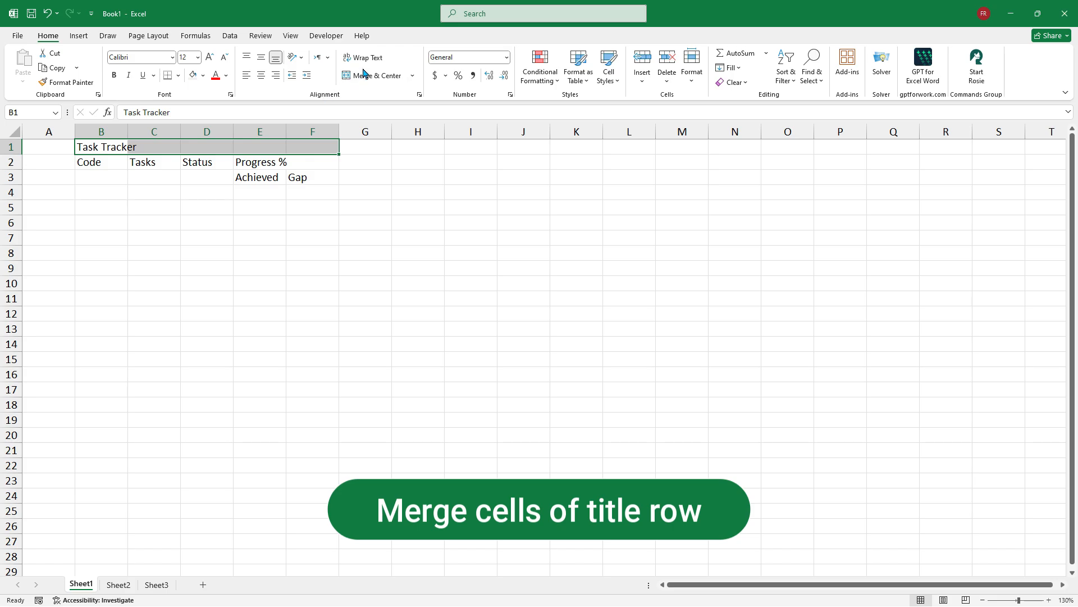
{"action": "left_click", "coordinate": [364, 74]}
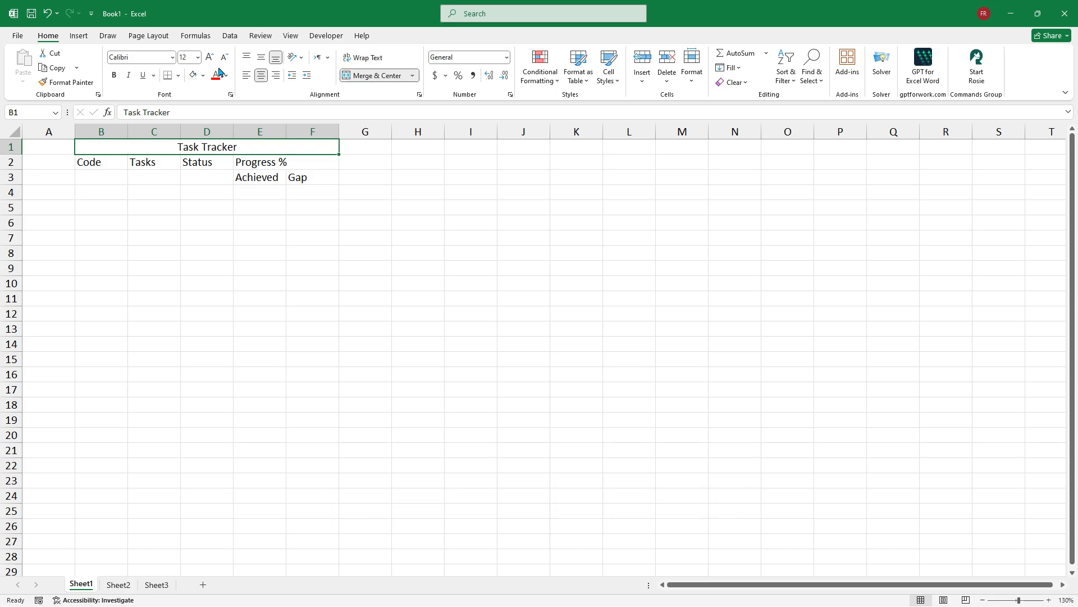
- Copy the activities list from Sheet2 into Sheet1 starting at cell C4, and fit column C's width to the text
{"action": "left_click", "coordinate": [154, 193]}
{"action": "left_click", "coordinate": [120, 586]}
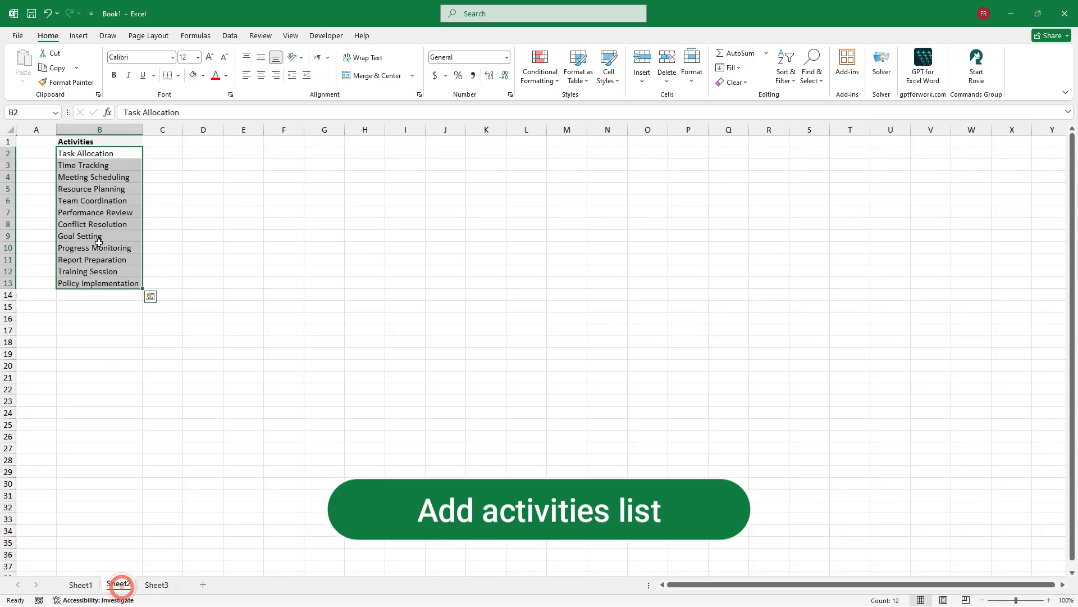
{"action": "right_click", "coordinate": [91, 155]}
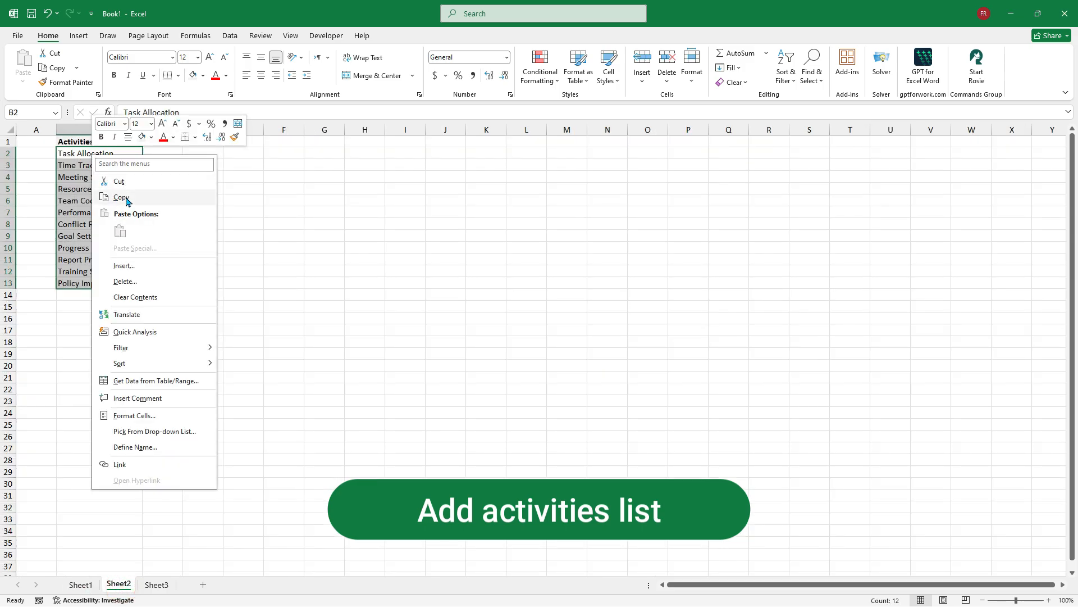
{"action": "left_click", "coordinate": [120, 198]}
{"action": "left_click", "coordinate": [81, 584]}
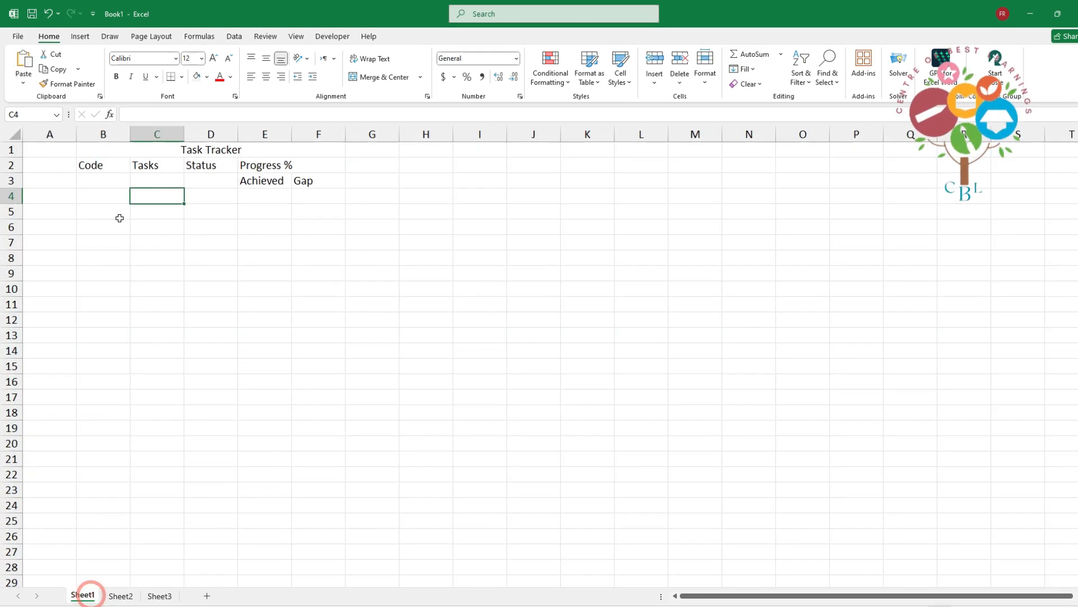
{"action": "right_click", "coordinate": [145, 197]}
{"action": "left_click", "coordinate": [184, 271]}
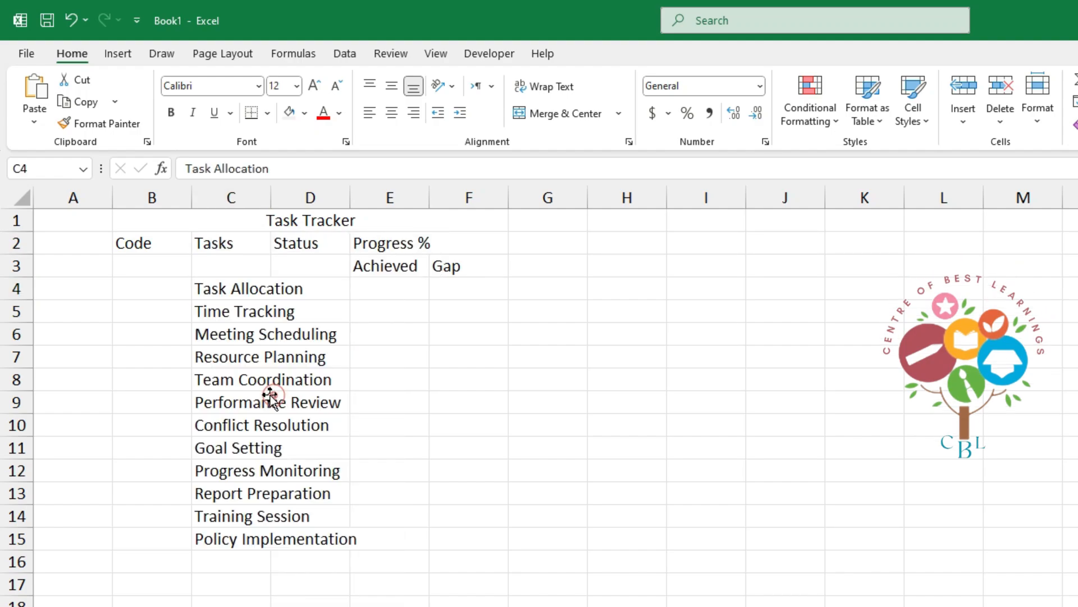
{"action": "double_click", "coordinate": [272, 191]}
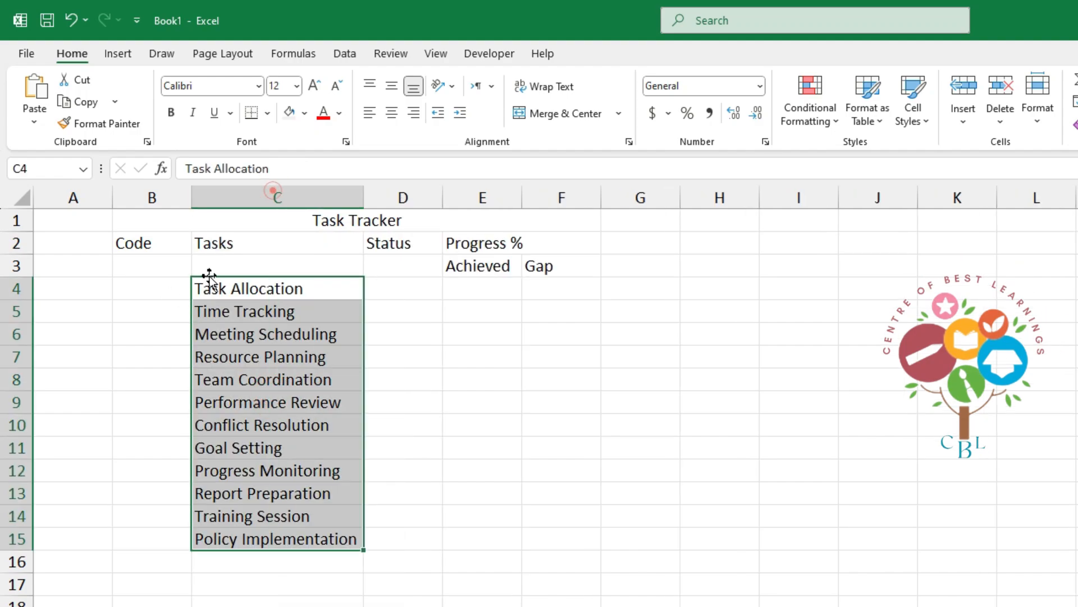
- Number the tasks 1 to 12 in the Code column by extending a 1, 2 series from B4, and center the codes
{"action": "left_click", "coordinate": [172, 287]}
{"action": "type", "text": "1"}
{"action": "key", "text": "Return"}
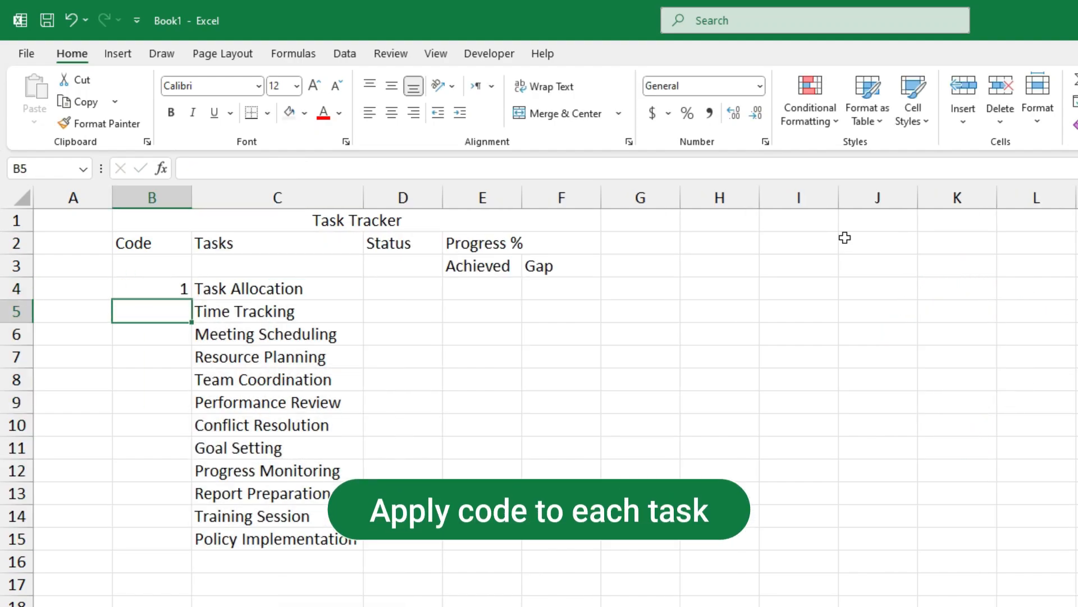
{"action": "type", "text": "2"}
{"action": "key", "text": "Return"}
{"action": "left_click_drag", "start_coordinate": [187, 277], "coordinate": [169, 310]}
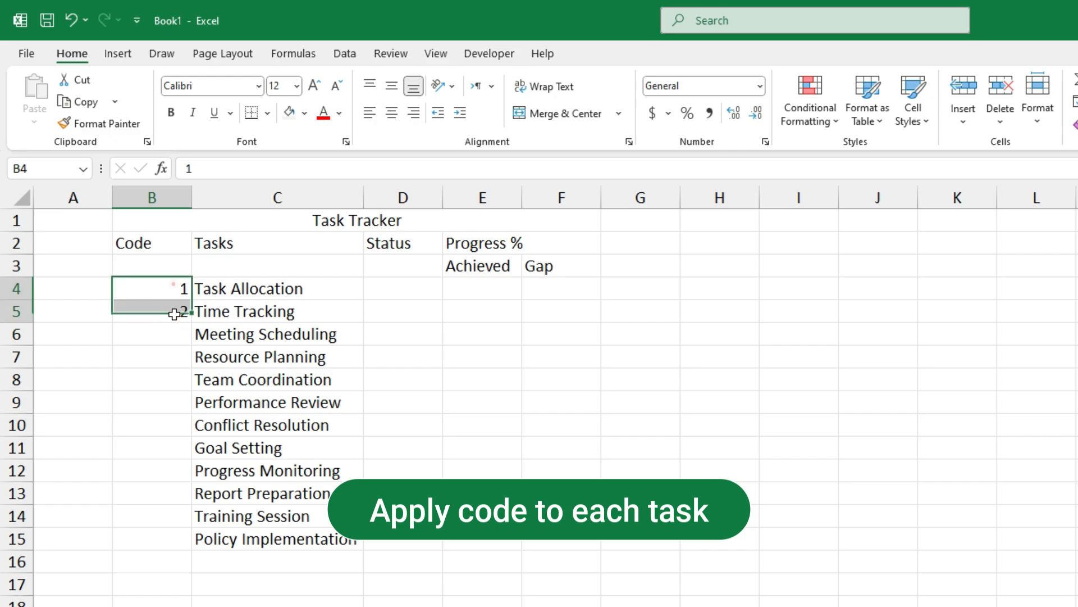
{"action": "double_click", "coordinate": [191, 322]}
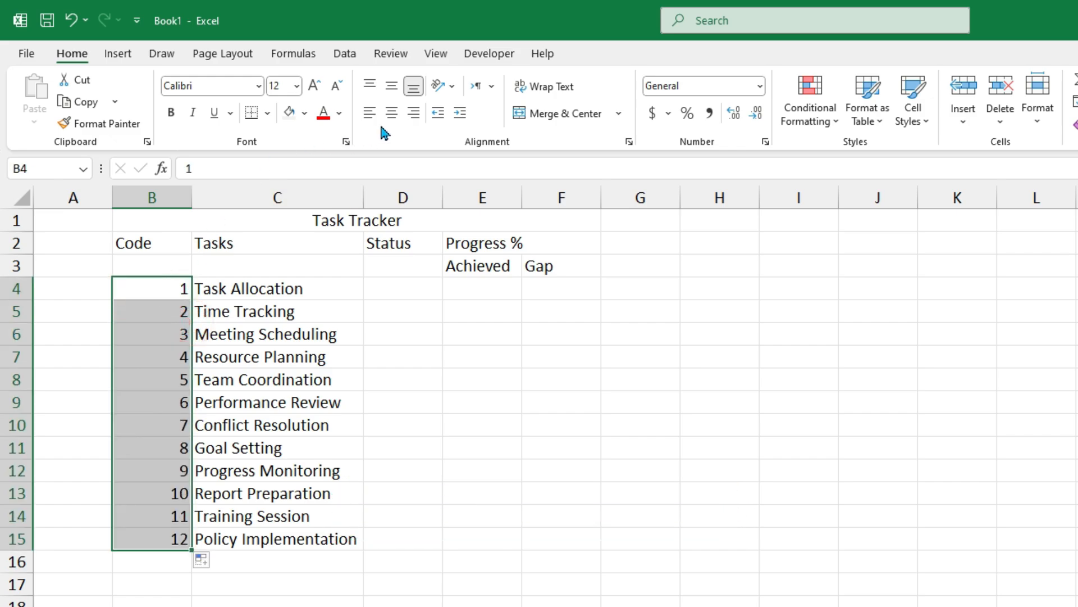
{"action": "left_click", "coordinate": [393, 114]}
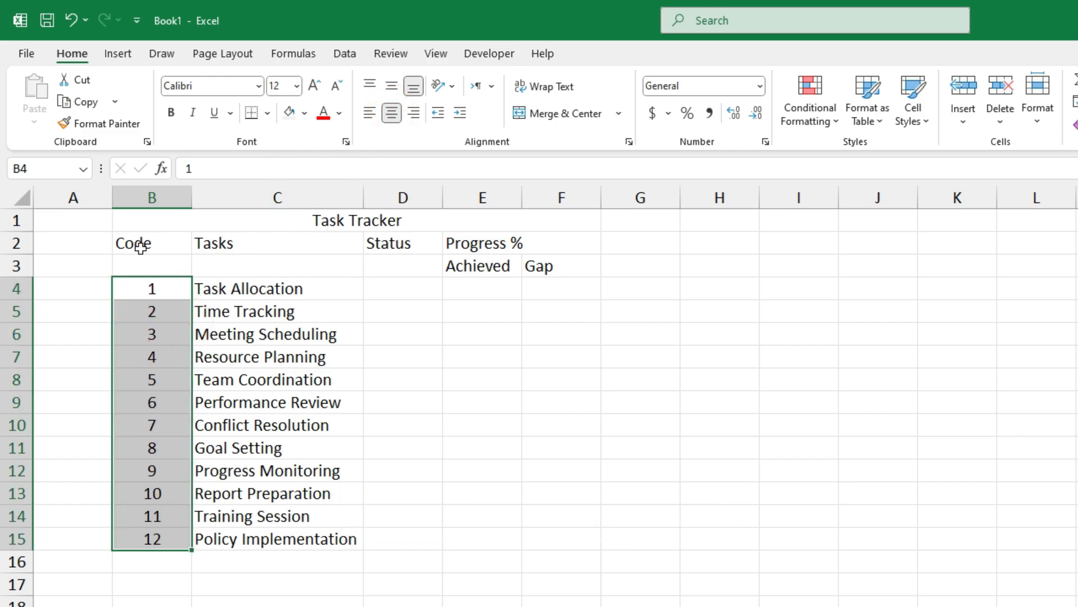
- Merge and center the Code, Tasks and Status headings each over rows 2 and 3, and Progress % across E2 to F2
{"action": "left_click_drag", "start_coordinate": [140, 247], "coordinate": [156, 261]}
{"action": "left_click", "coordinate": [531, 113]}
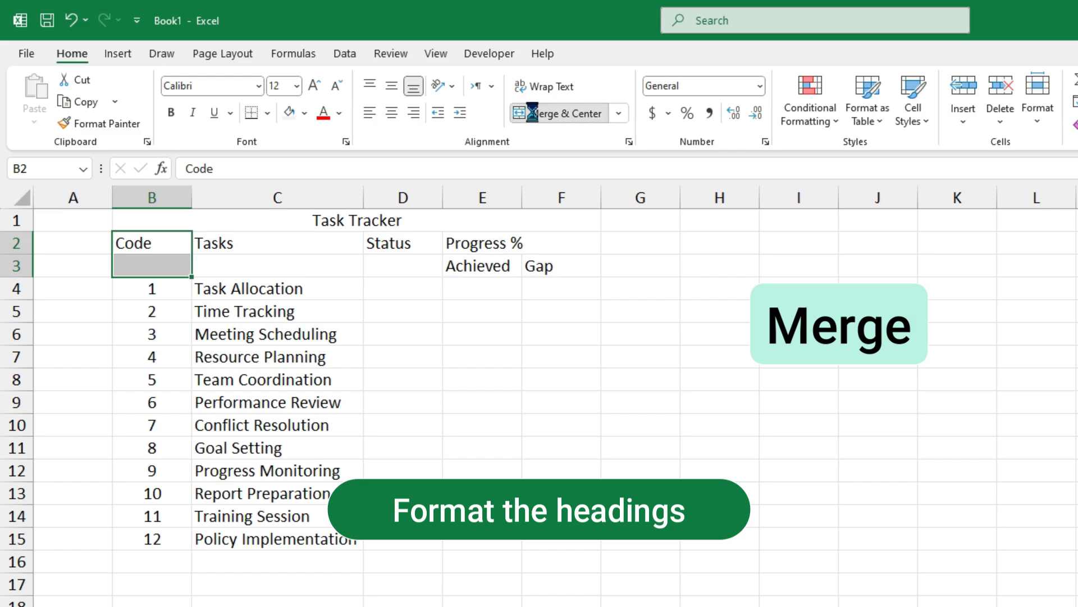
{"action": "left_click_drag", "start_coordinate": [294, 241], "coordinate": [296, 265]}
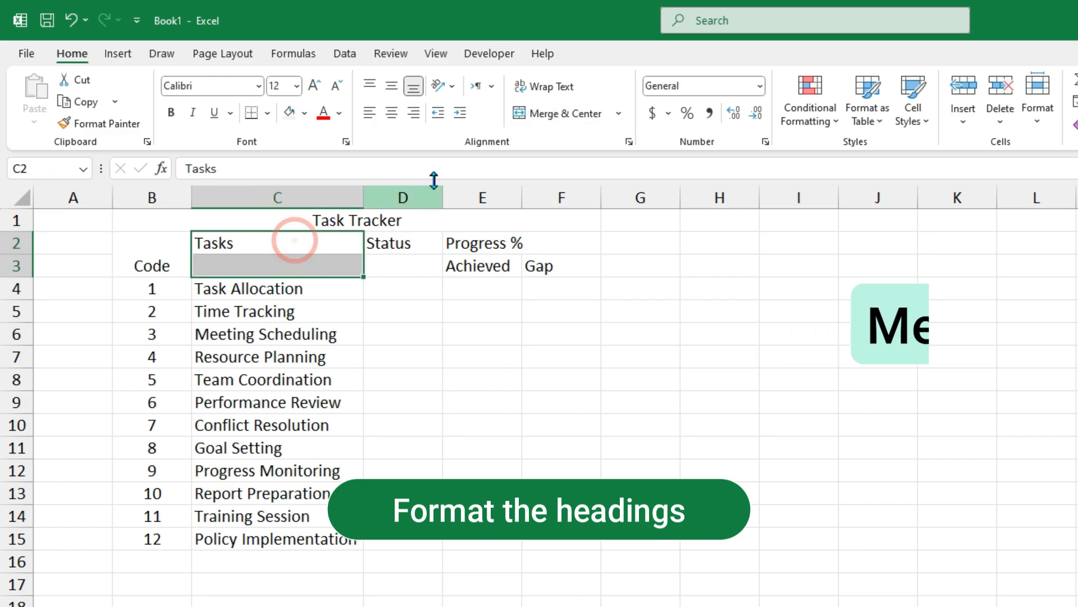
{"action": "left_click", "coordinate": [525, 115]}
{"action": "left_click_drag", "start_coordinate": [407, 247], "coordinate": [410, 265]}
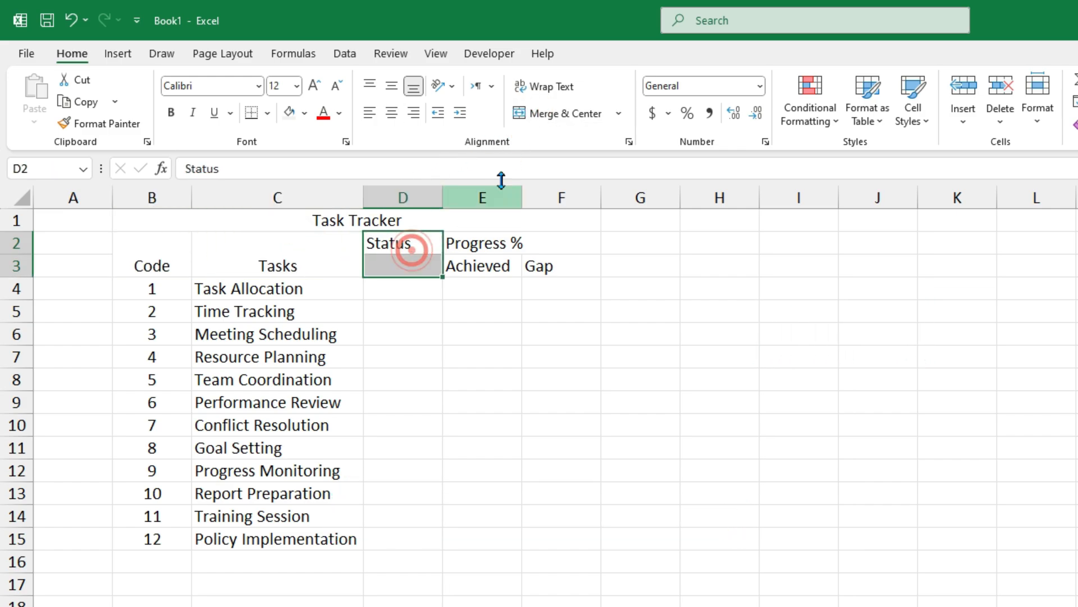
{"action": "left_click", "coordinate": [564, 117]}
{"action": "left_click_drag", "start_coordinate": [493, 245], "coordinate": [534, 243]}
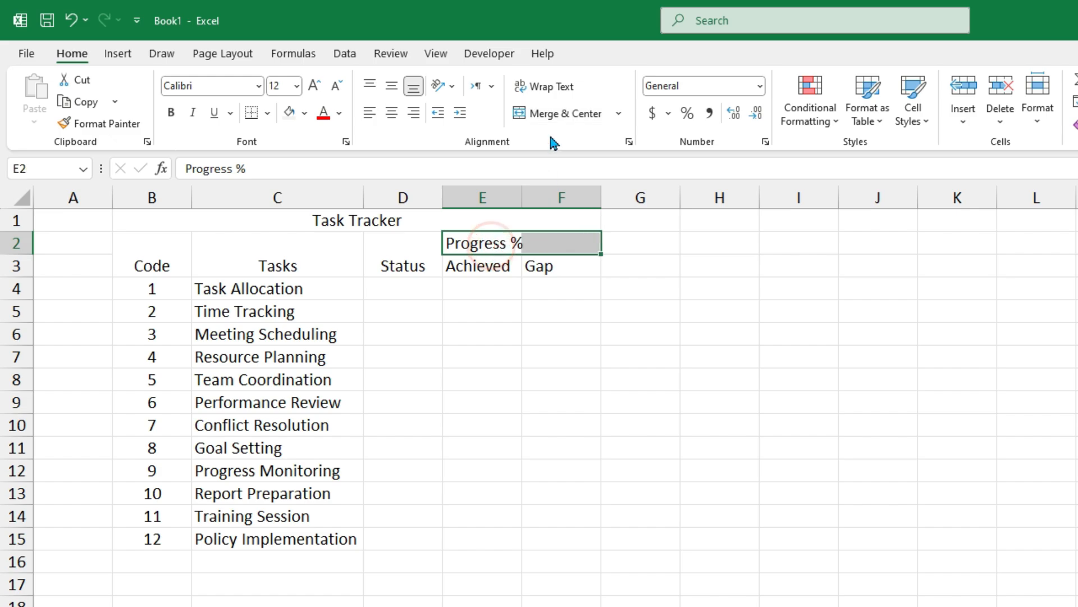
{"action": "left_click", "coordinate": [550, 114]}
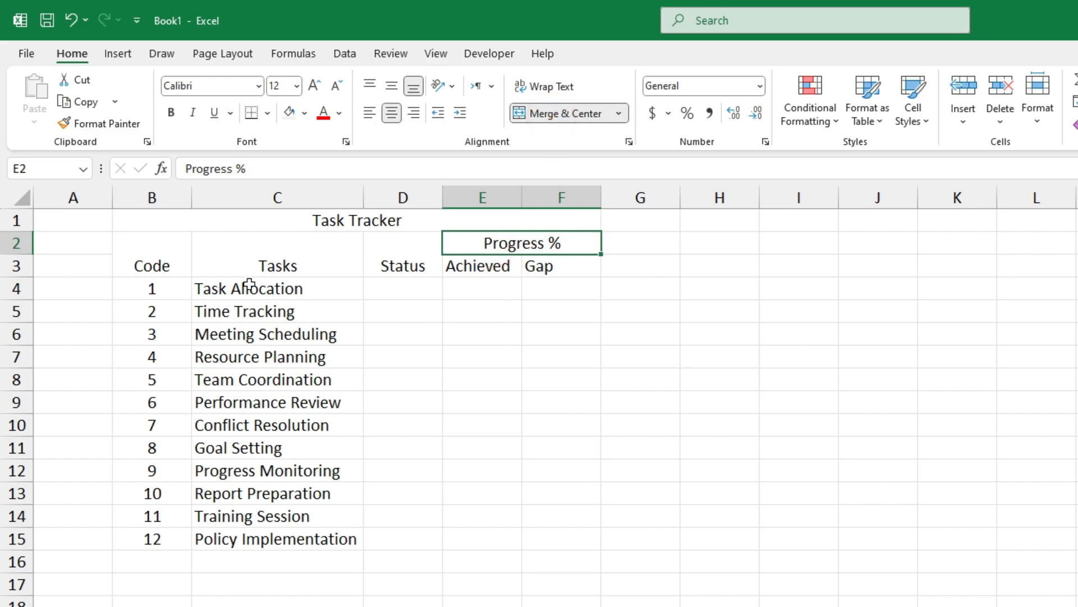
- Format the heading block B2:F3 with middle alignment, a medium blue fill and bold 14-point text
{"action": "left_click_drag", "start_coordinate": [151, 254], "coordinate": [522, 246]}
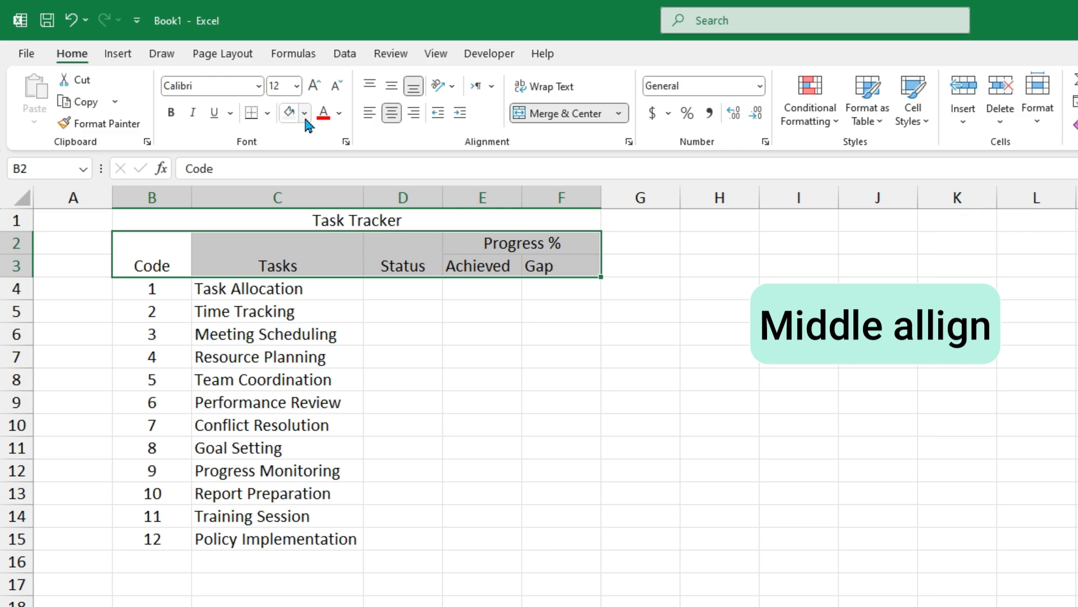
{"action": "left_click", "coordinate": [395, 90]}
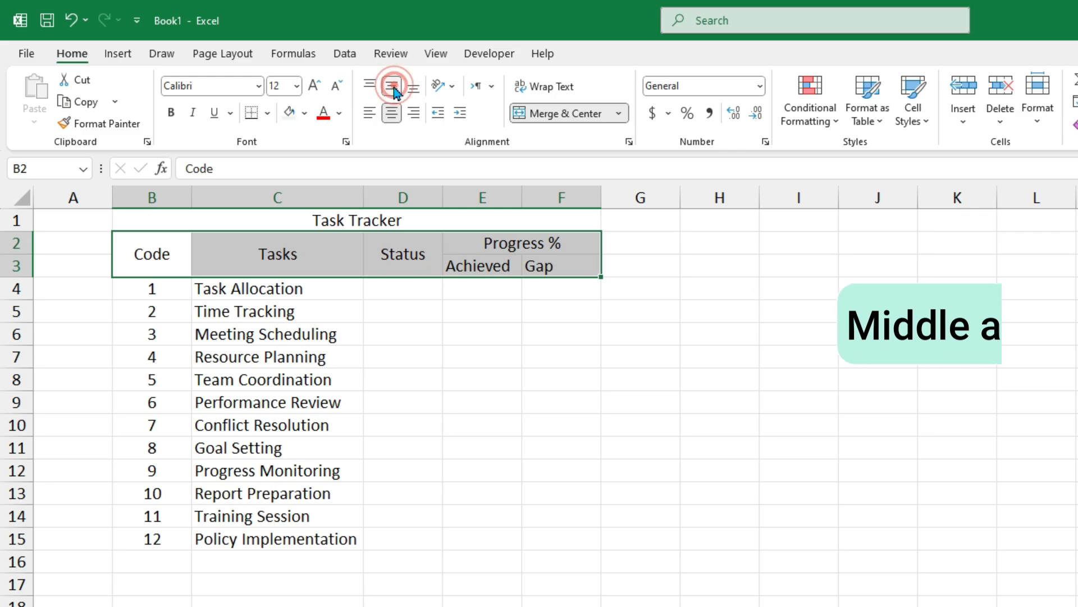
{"action": "left_click", "coordinate": [304, 114]}
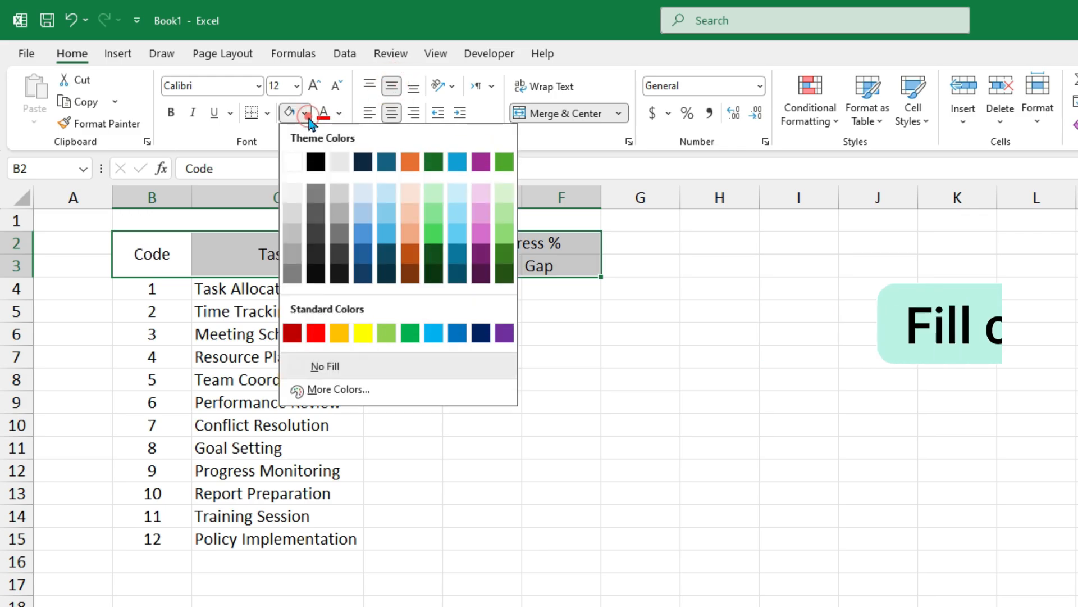
{"action": "left_click", "coordinate": [364, 240]}
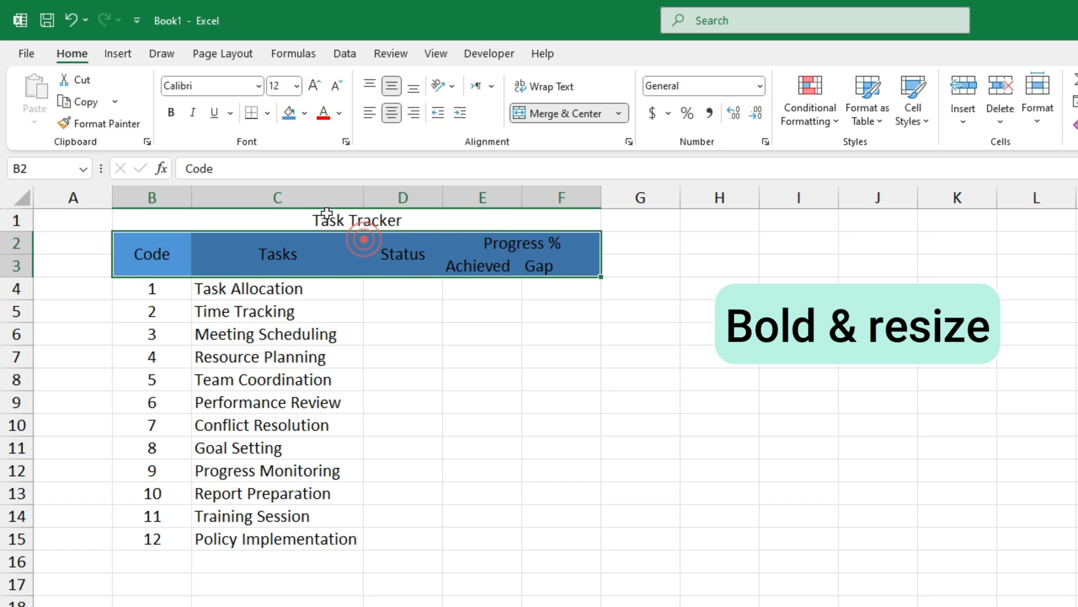
{"action": "left_click", "coordinate": [172, 114]}
{"action": "left_click", "coordinate": [315, 87]}
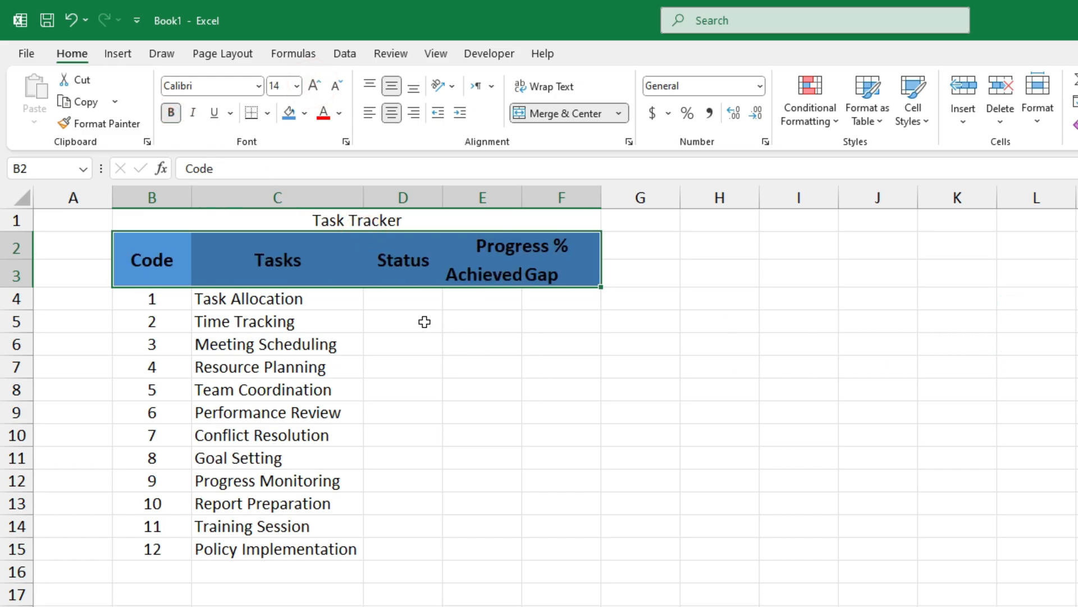
- Change the fill of the Status heading cell to the standard dark blue
{"action": "left_click", "coordinate": [402, 265]}
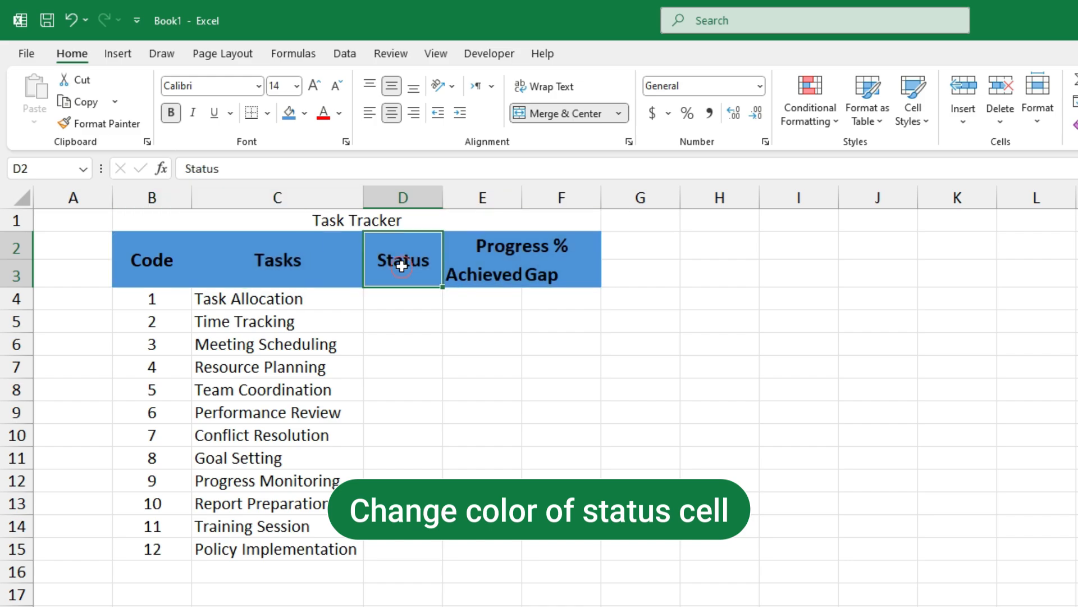
{"action": "left_click", "coordinate": [305, 114]}
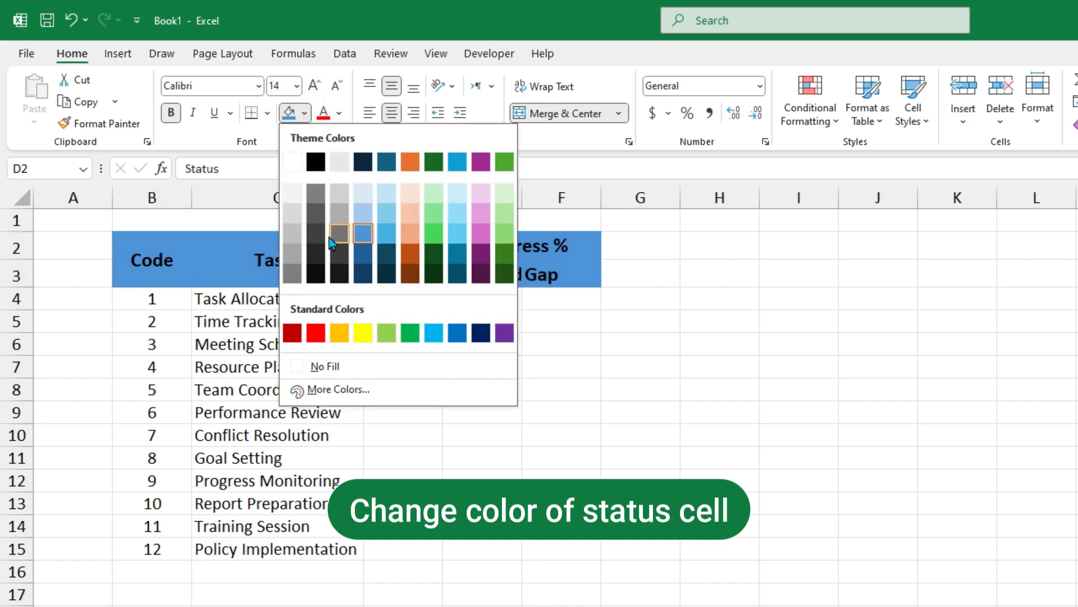
{"action": "left_click", "coordinate": [480, 333]}
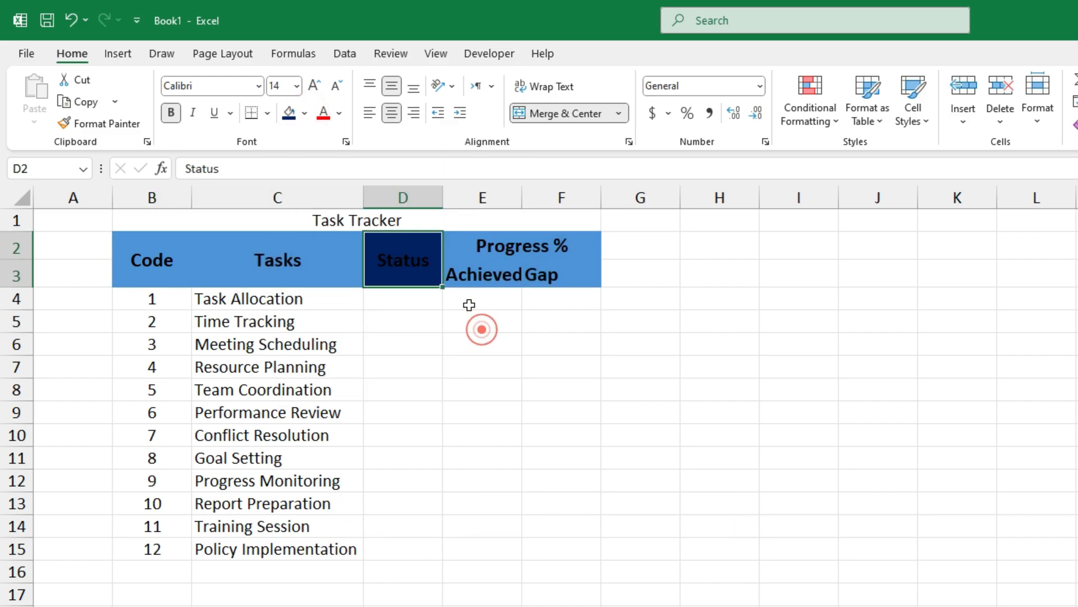
- Widen columns E and F equally to more than three times their current width
{"action": "left_click", "coordinate": [469, 299]}
{"action": "left_click", "coordinate": [462, 196]}
{"action": "left_click_drag", "start_coordinate": [533, 207], "coordinate": [704, 204]}
{"action": "left_click", "coordinate": [617, 338]}
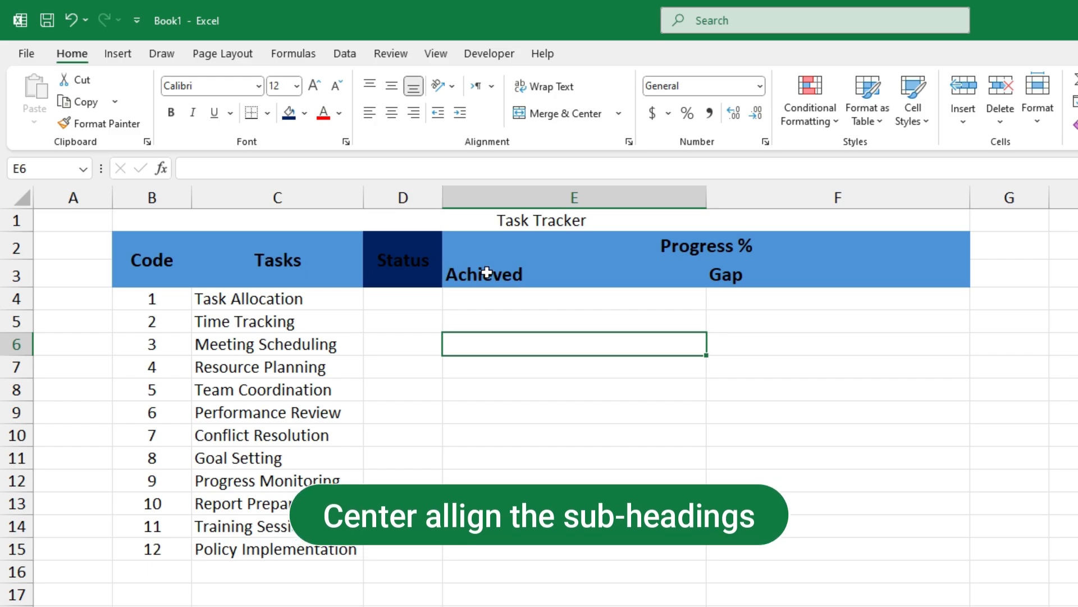
- Center the Achieved and Gap sub-headings and give them a lighter blue theme fill
{"action": "left_click_drag", "start_coordinate": [488, 275], "coordinate": [735, 278]}
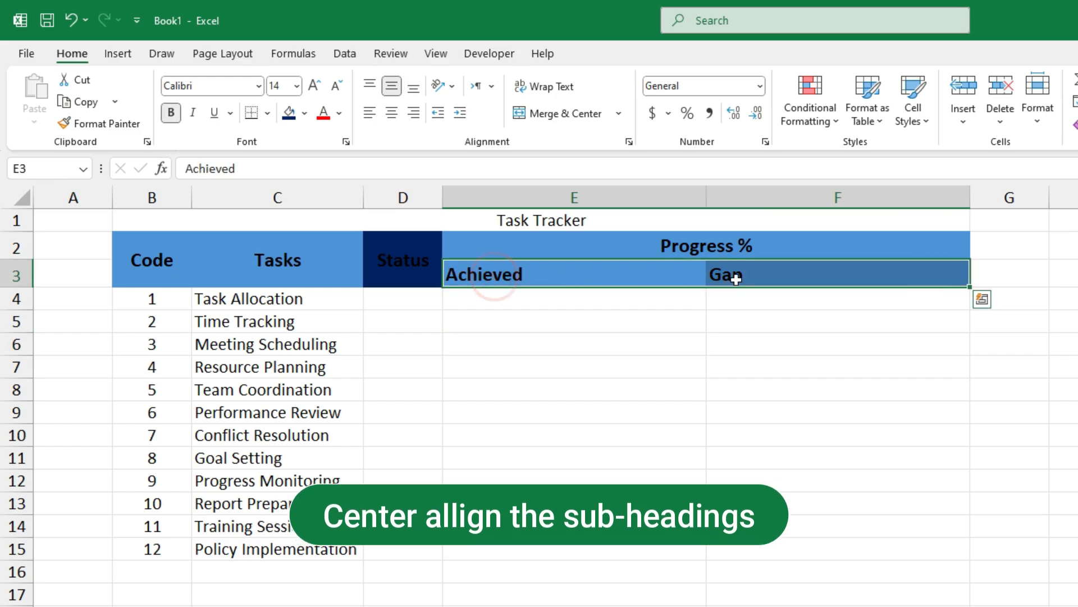
{"action": "left_click", "coordinate": [396, 114]}
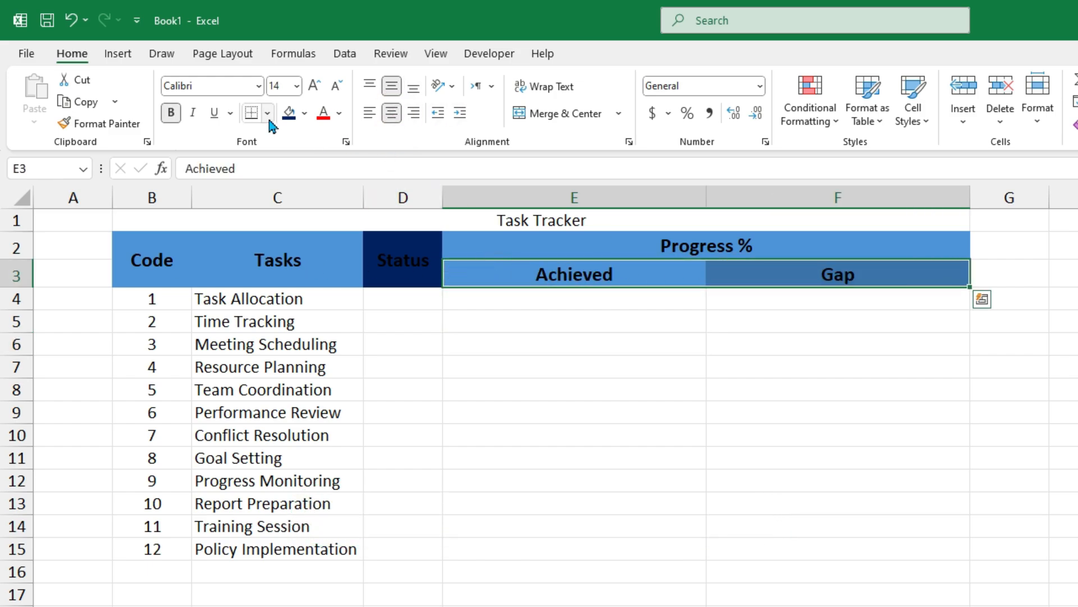
{"action": "left_click", "coordinate": [305, 115]}
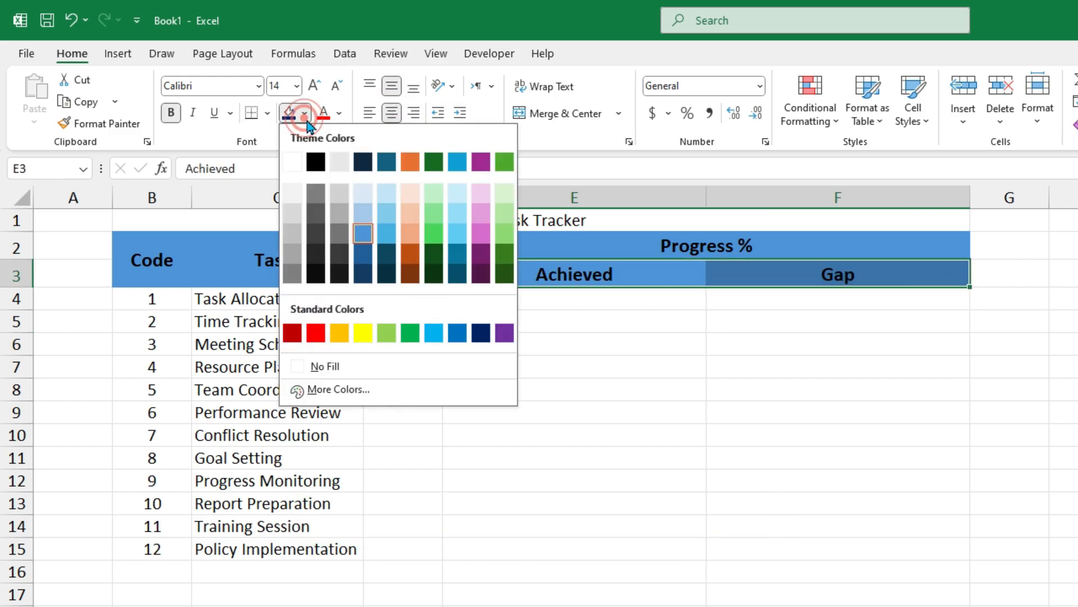
{"action": "left_click", "coordinate": [359, 218]}
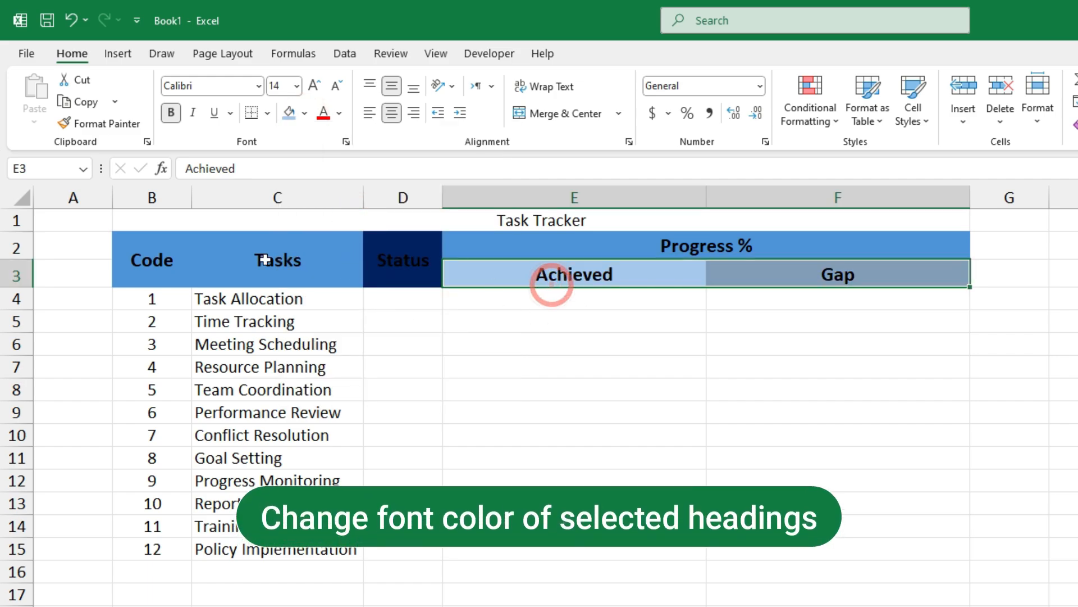
- Change the font color of the Code, Tasks, Status and Progress % headings to white
{"action": "left_click_drag", "start_coordinate": [144, 258], "coordinate": [378, 248]}
{"action": "left_click", "coordinate": [533, 249], "text": "ctrl"}
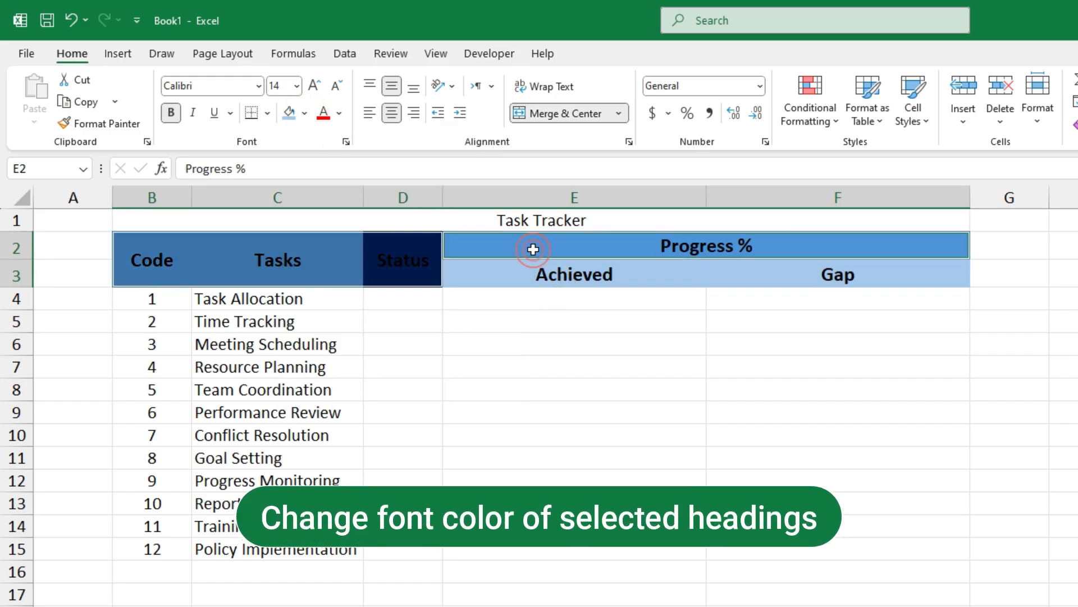
{"action": "left_click", "coordinate": [339, 113]}
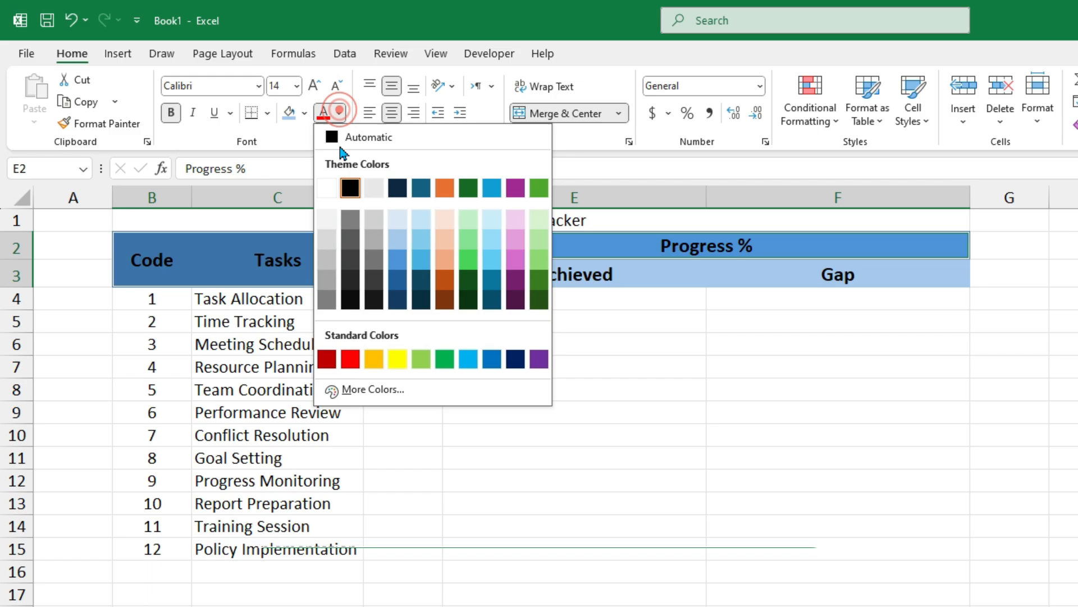
{"action": "left_click", "coordinate": [327, 190]}
{"action": "left_click", "coordinate": [498, 466]}
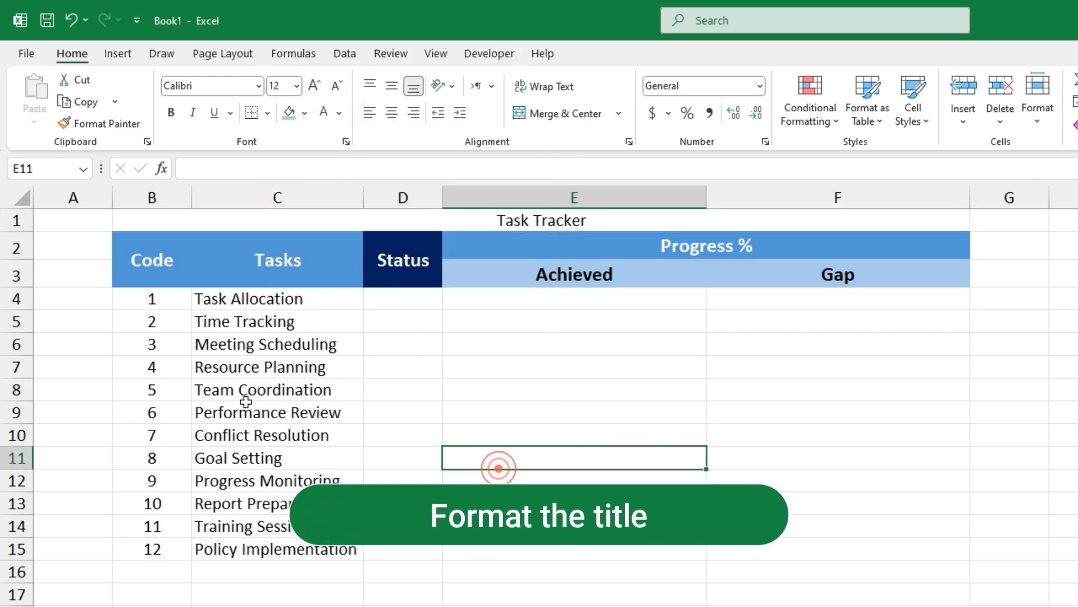
- Format the Task Tracker title as bold 24-point text in standard red
{"action": "left_click", "coordinate": [514, 223]}
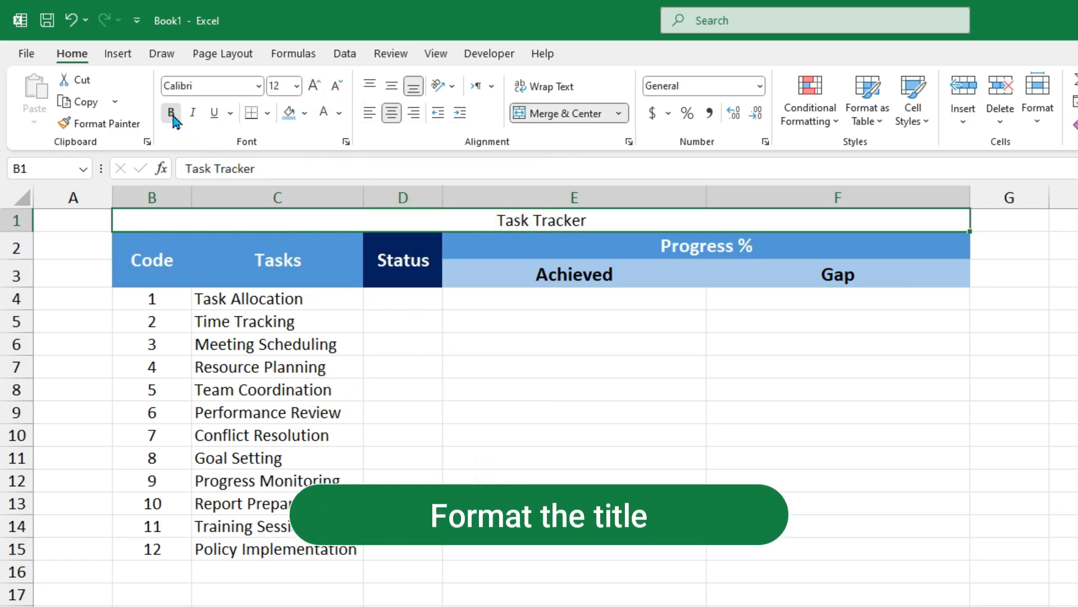
{"action": "left_click", "coordinate": [314, 85]}
{"action": "left_click", "coordinate": [313, 85]}
{"action": "left_click", "coordinate": [314, 85]}
{"action": "left_click", "coordinate": [313, 85]}
{"action": "left_click", "coordinate": [313, 85]}
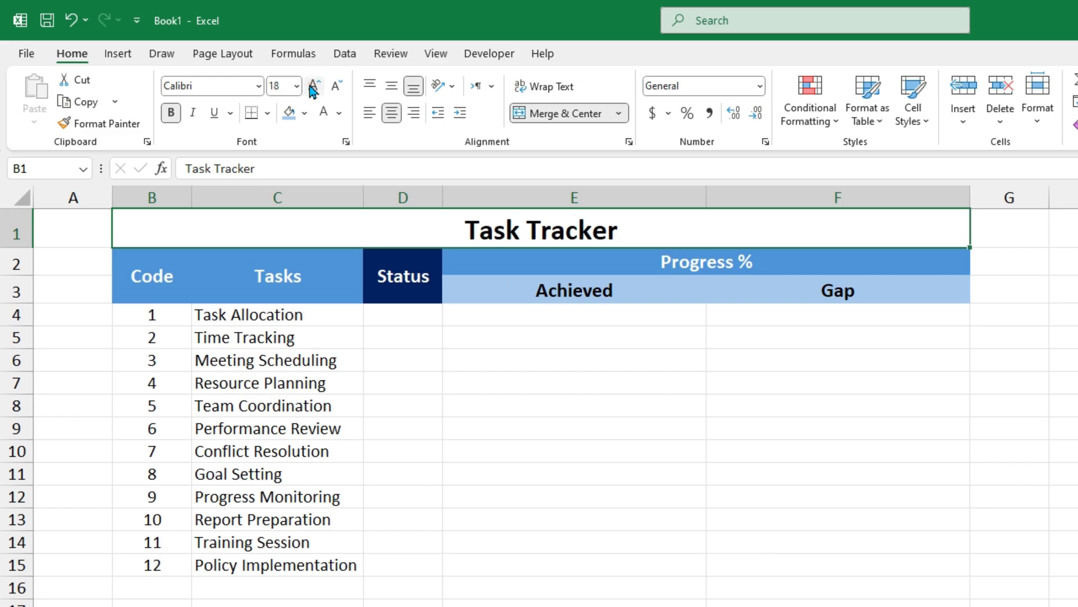
{"action": "left_click", "coordinate": [314, 85]}
{"action": "left_click", "coordinate": [340, 114]}
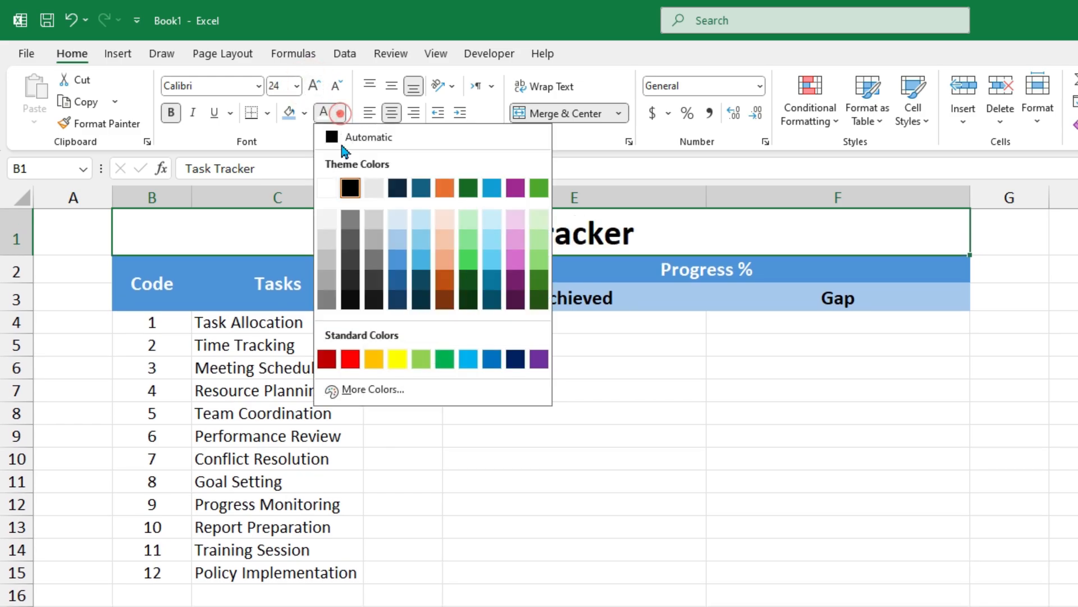
{"action": "left_click", "coordinate": [351, 359]}
{"action": "left_click", "coordinate": [621, 369]}
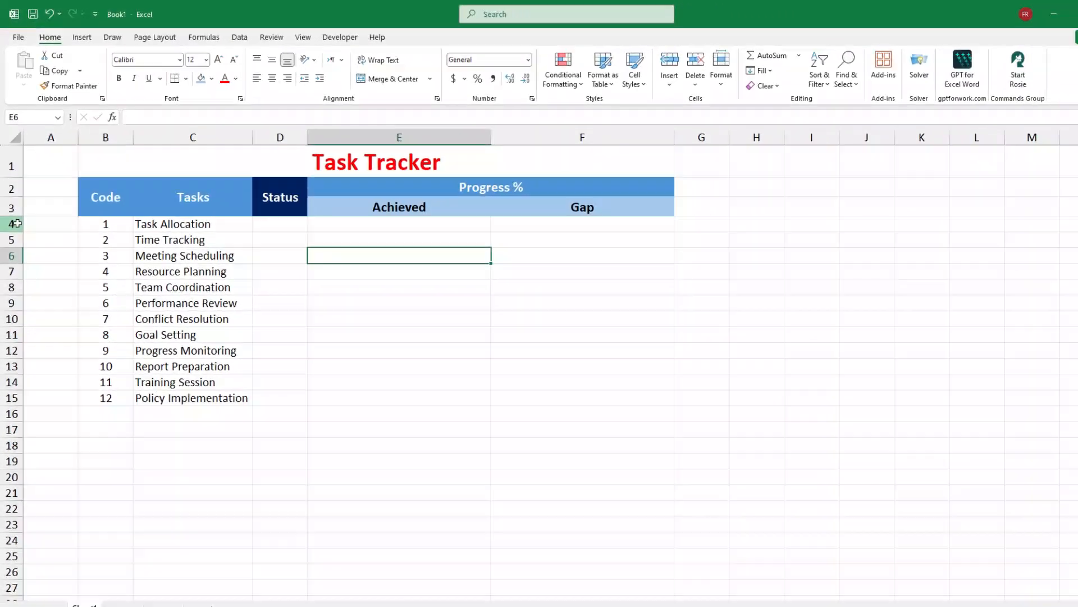
- Increase the height of rows 4 to 15 equally to about 1.7 times and middle-align their contents
{"action": "left_click_drag", "start_coordinate": [16, 322], "coordinate": [17, 549]}
{"action": "left_click_drag", "start_coordinate": [24, 369], "coordinate": [20, 382]}
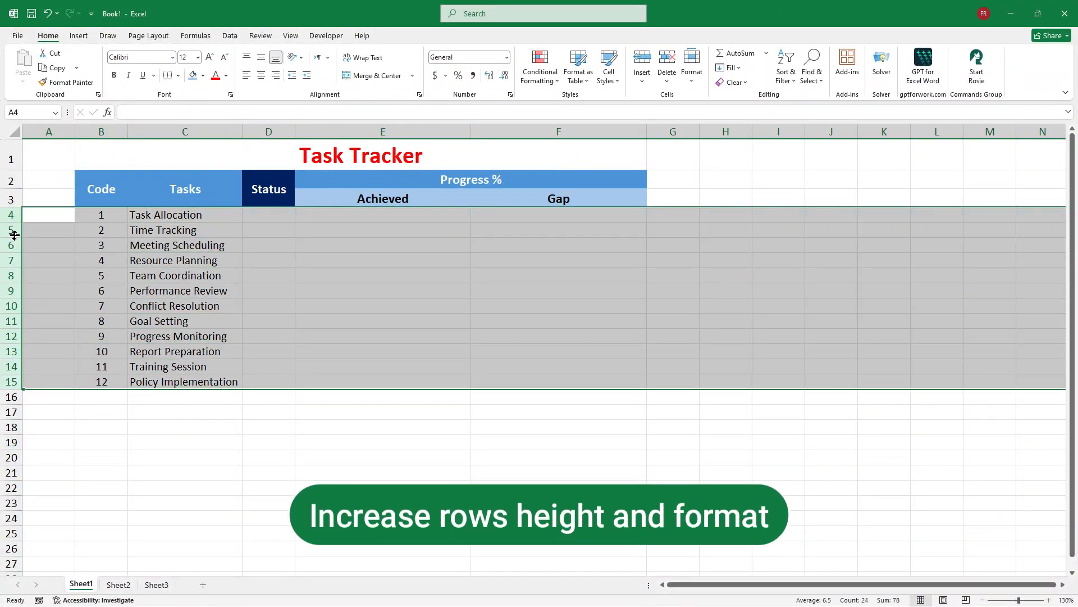
{"action": "left_click_drag", "start_coordinate": [14, 222], "coordinate": [12, 235]}
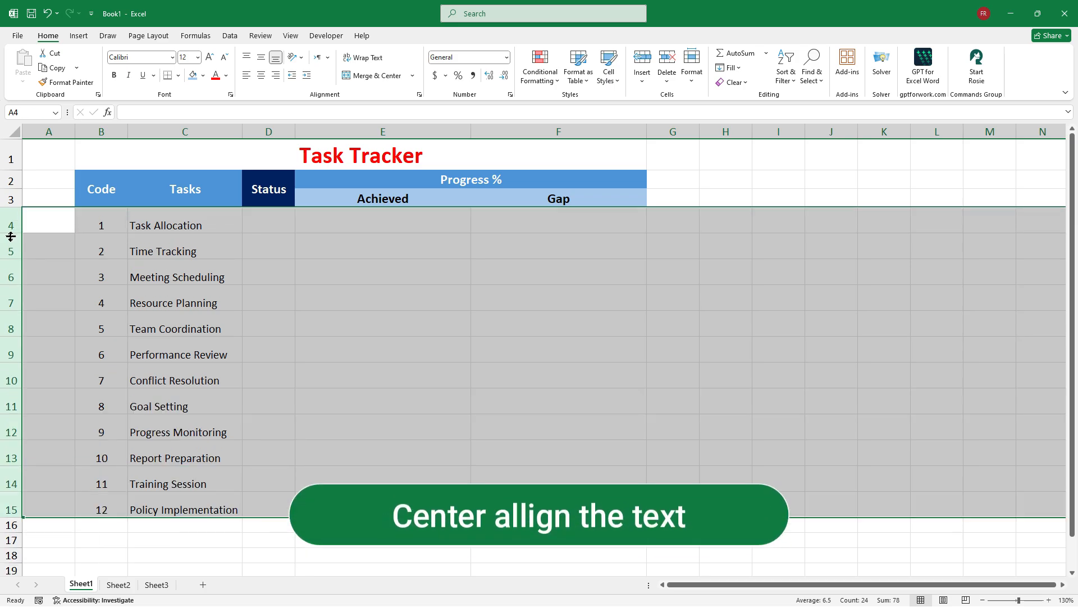
{"action": "left_click", "coordinate": [262, 58]}
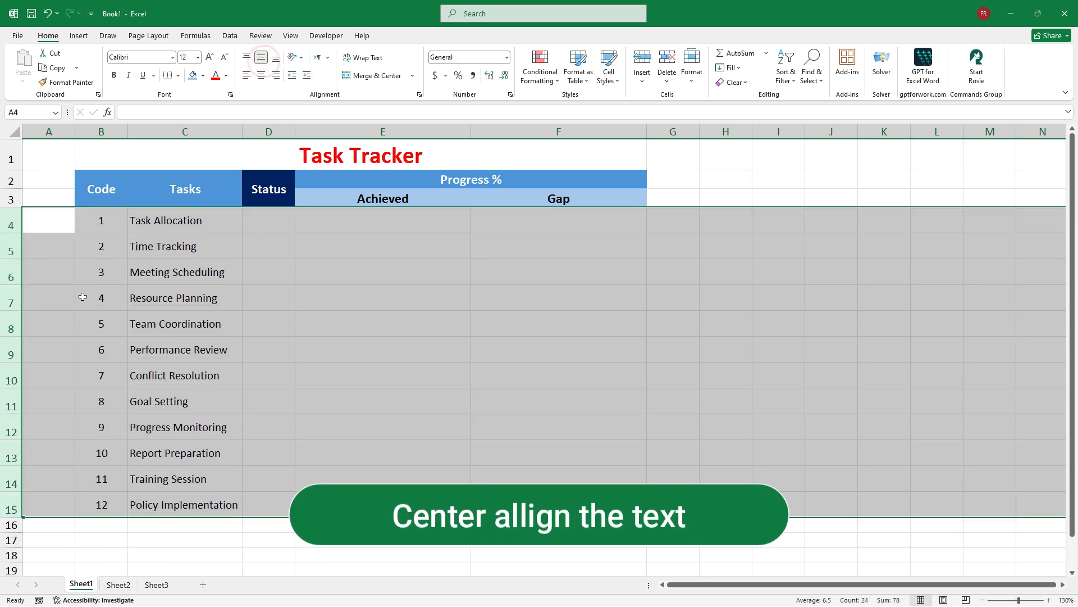
{"action": "left_click", "coordinate": [213, 237]}
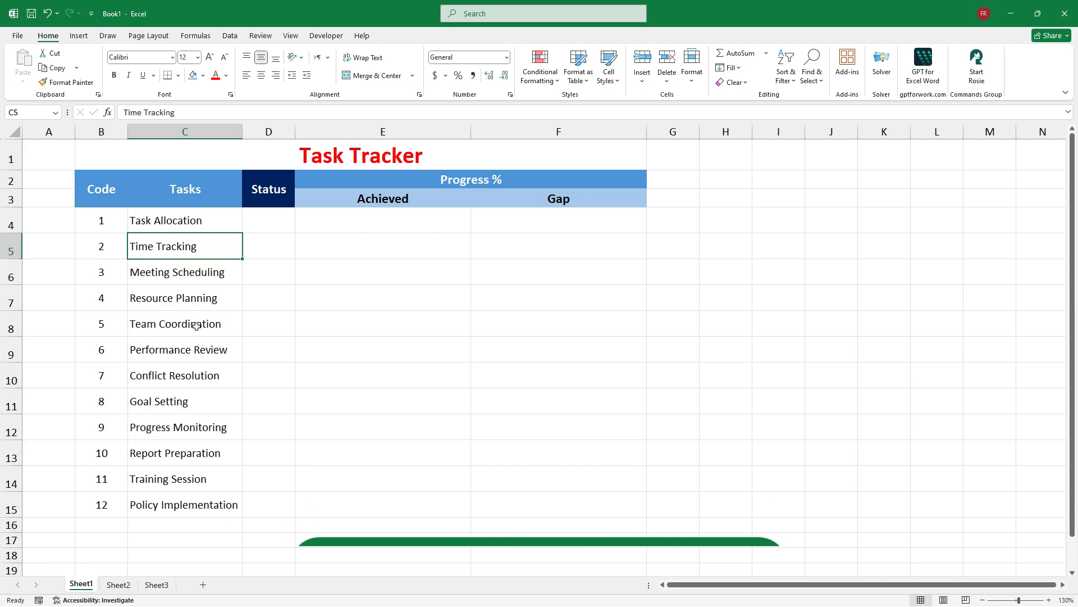
- Center the Status cells D4:D15 horizontally, and merge and center the range E5:F15
{"action": "left_click", "coordinate": [262, 219]}
{"action": "left_click_drag", "start_coordinate": [262, 219], "coordinate": [287, 492]}
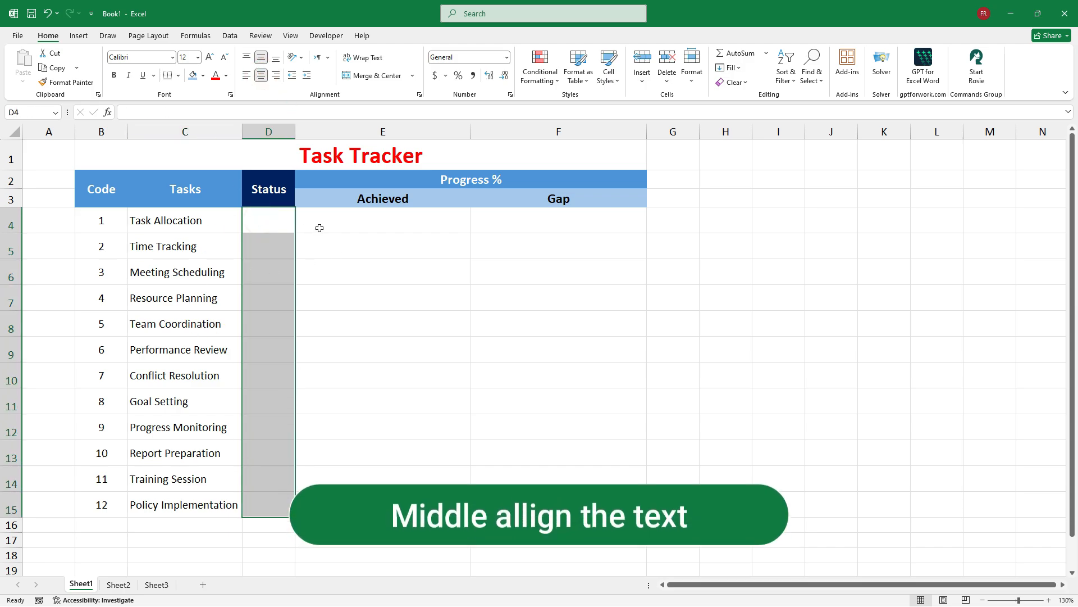
{"action": "left_click_drag", "start_coordinate": [344, 241], "coordinate": [571, 500]}
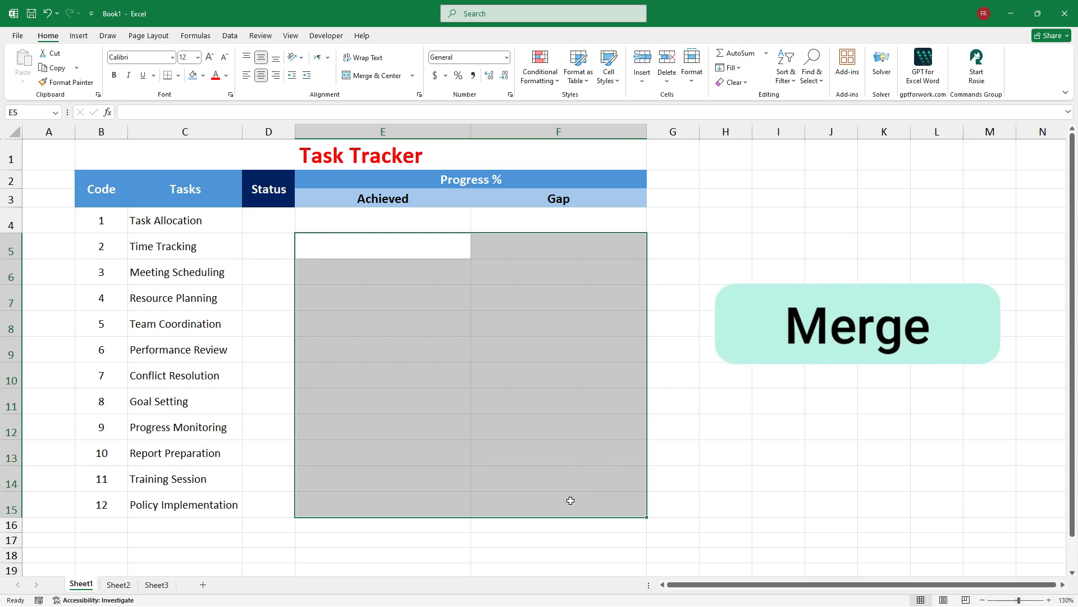
{"action": "left_click", "coordinate": [359, 77]}
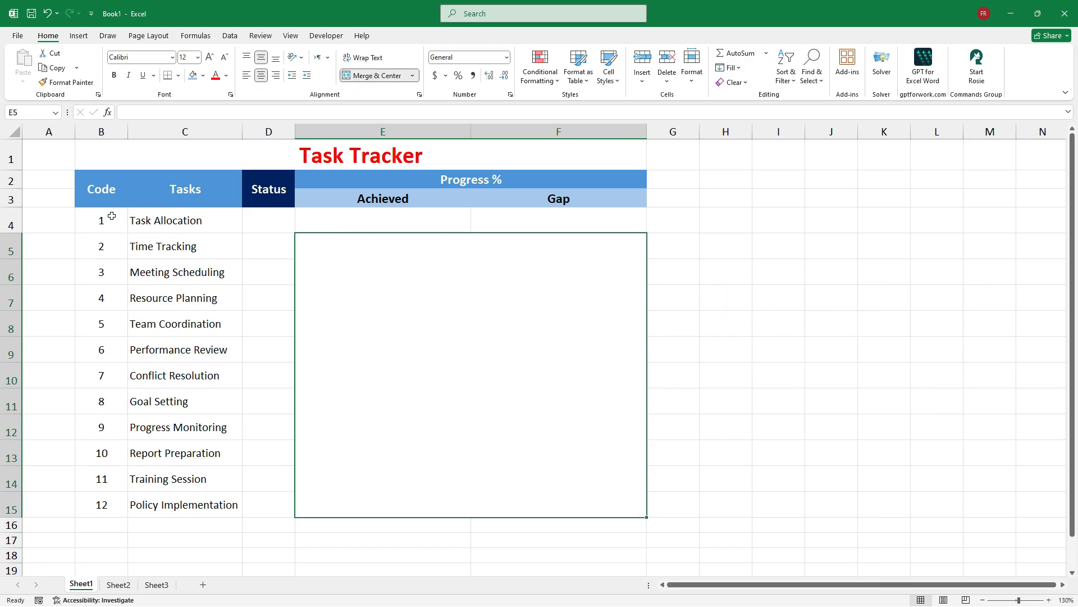
- Apply medium blue outline and inside borders to the whole table B2:F15
{"action": "left_click_drag", "start_coordinate": [103, 191], "coordinate": [495, 353]}
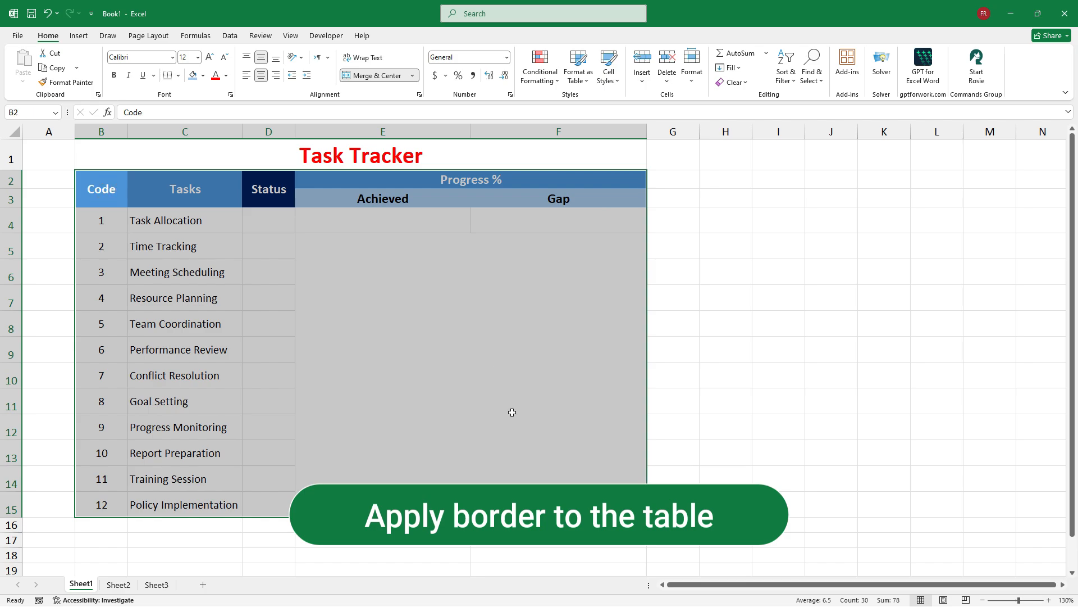
{"action": "right_click", "coordinate": [368, 362]}
{"action": "left_click", "coordinate": [390, 287]}
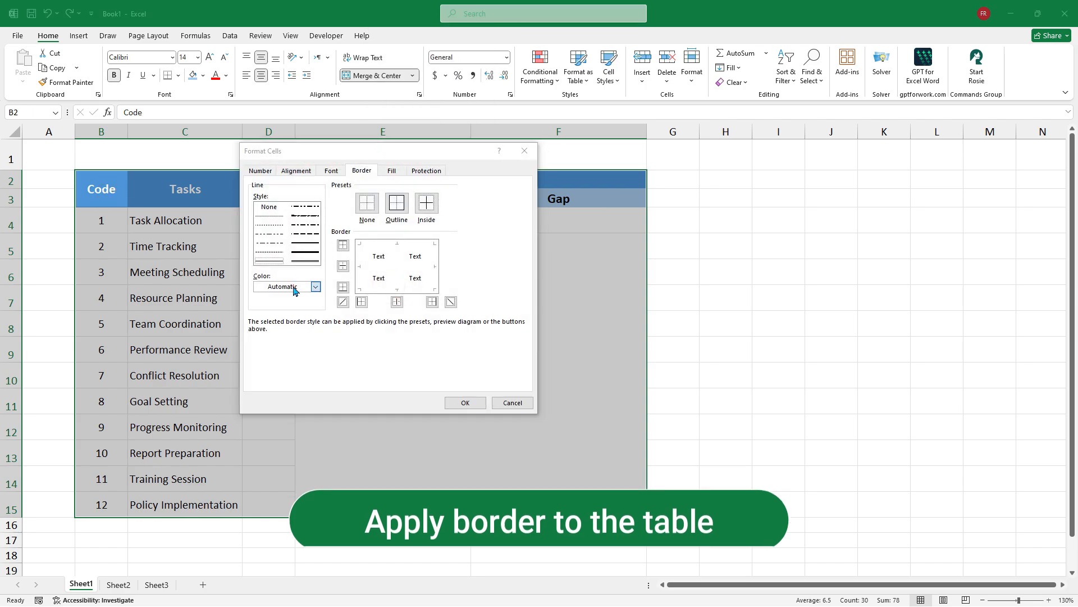
{"action": "left_click", "coordinate": [297, 286]}
{"action": "left_click", "coordinate": [307, 383]}
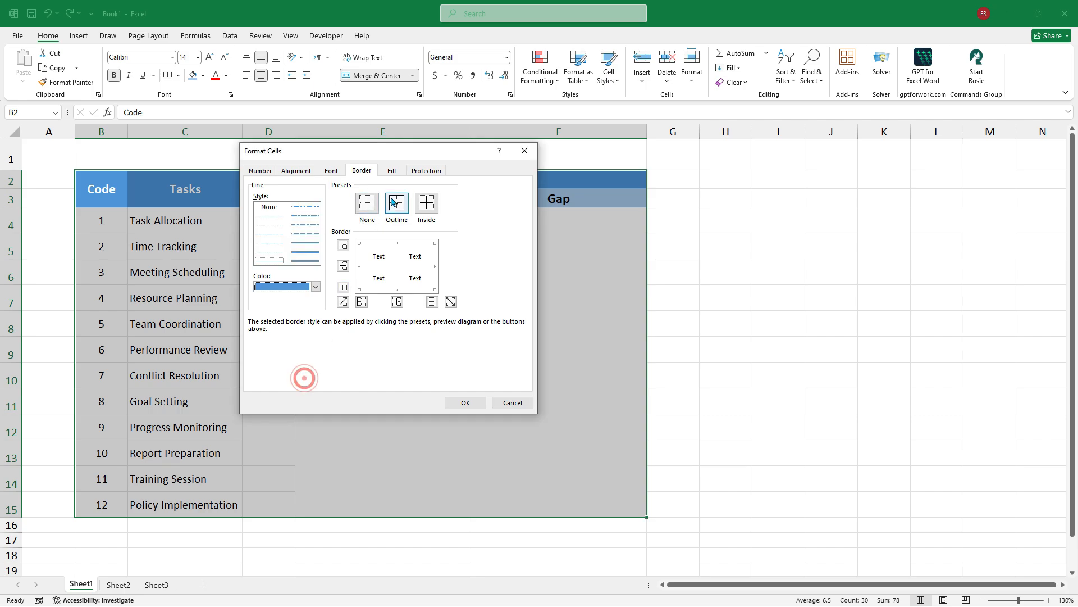
{"action": "left_click", "coordinate": [465, 402]}
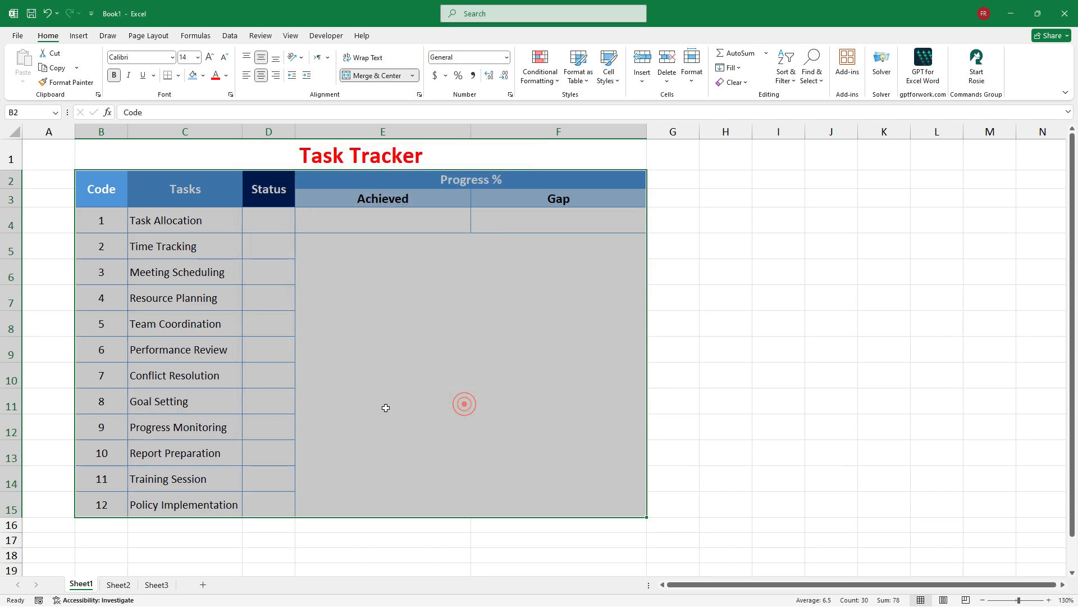
{"action": "left_click", "coordinate": [240, 356]}
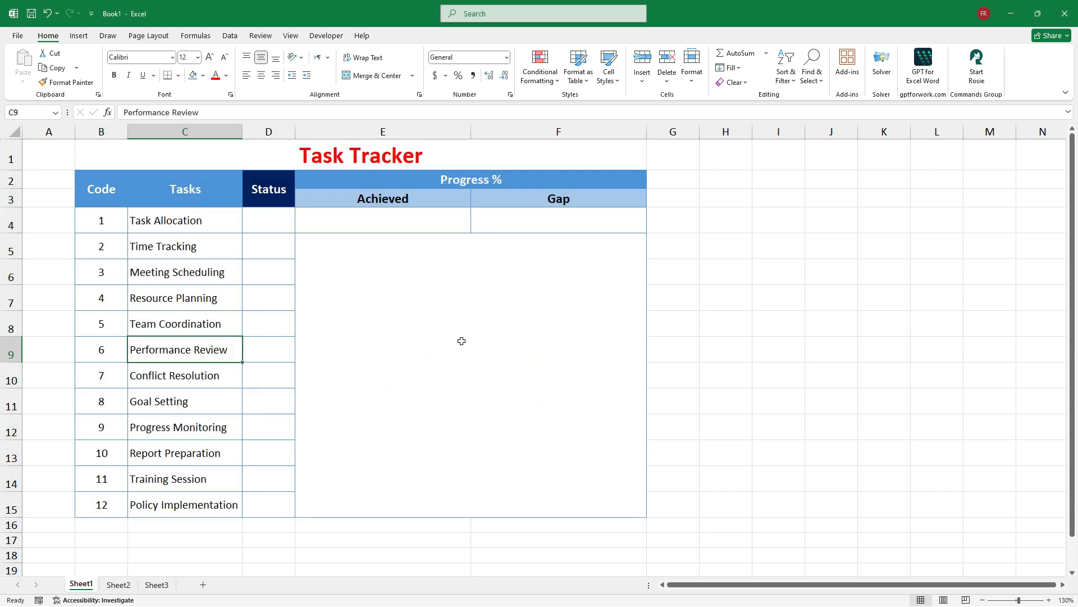
- Fill cells E4:F4 under Achieved and Gap with the lightest gray and center them horizontally
{"action": "left_click_drag", "start_coordinate": [412, 219], "coordinate": [486, 218]}
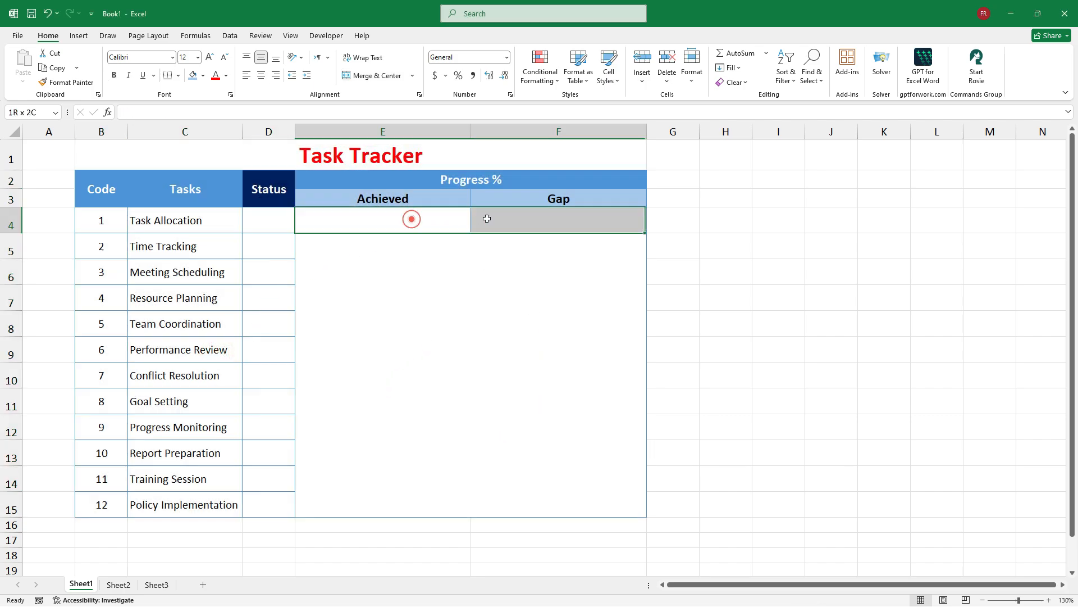
{"action": "left_click", "coordinate": [203, 76]}
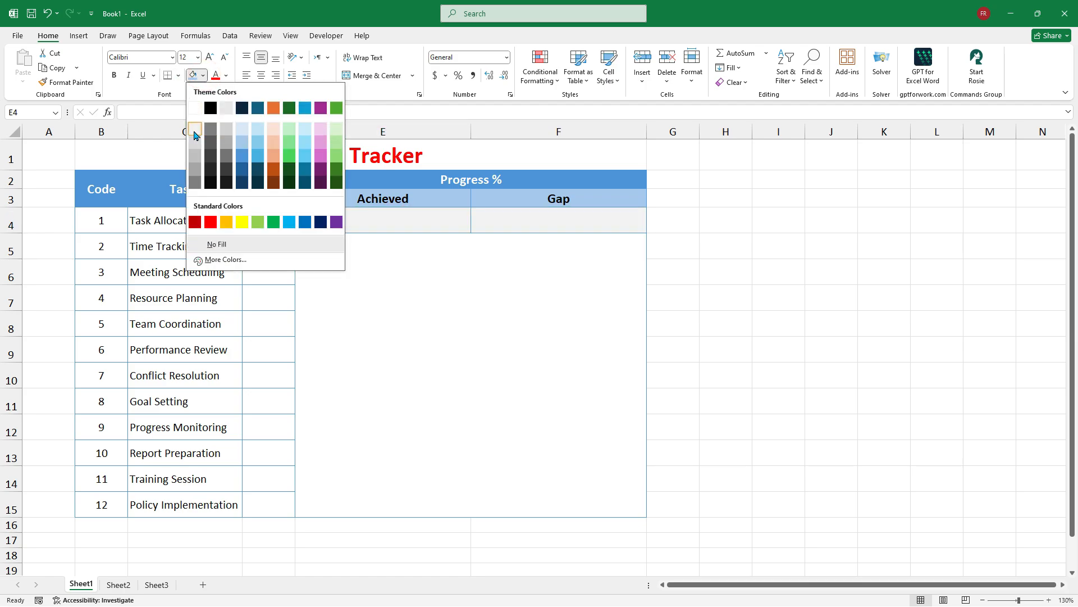
{"action": "left_click", "coordinate": [194, 135]}
{"action": "left_click", "coordinate": [423, 288]}
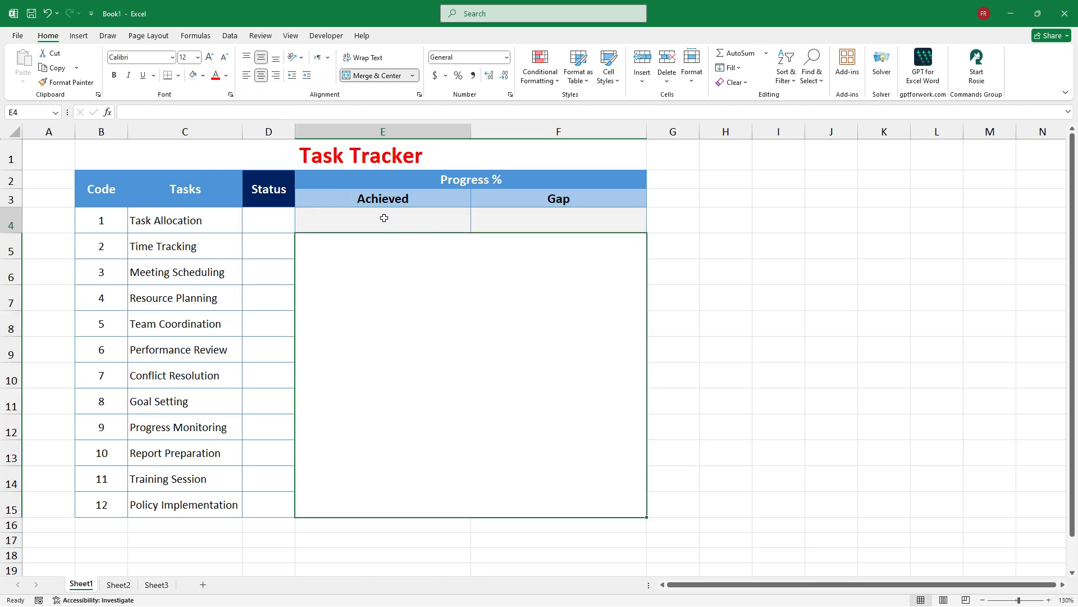
{"action": "left_click_drag", "start_coordinate": [384, 218], "coordinate": [482, 218]}
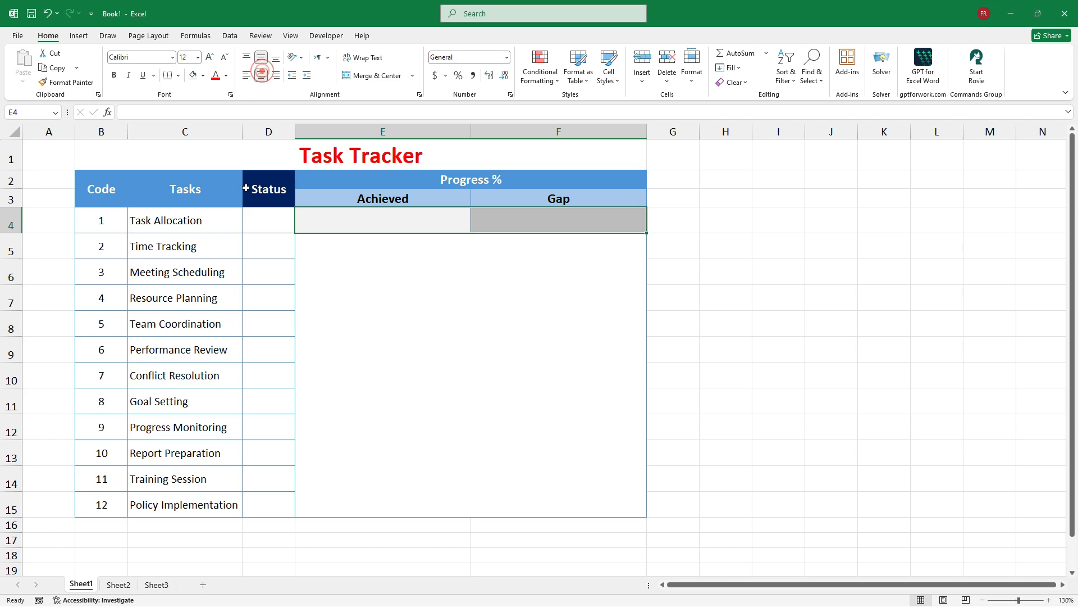
{"action": "left_click", "coordinate": [284, 275]}
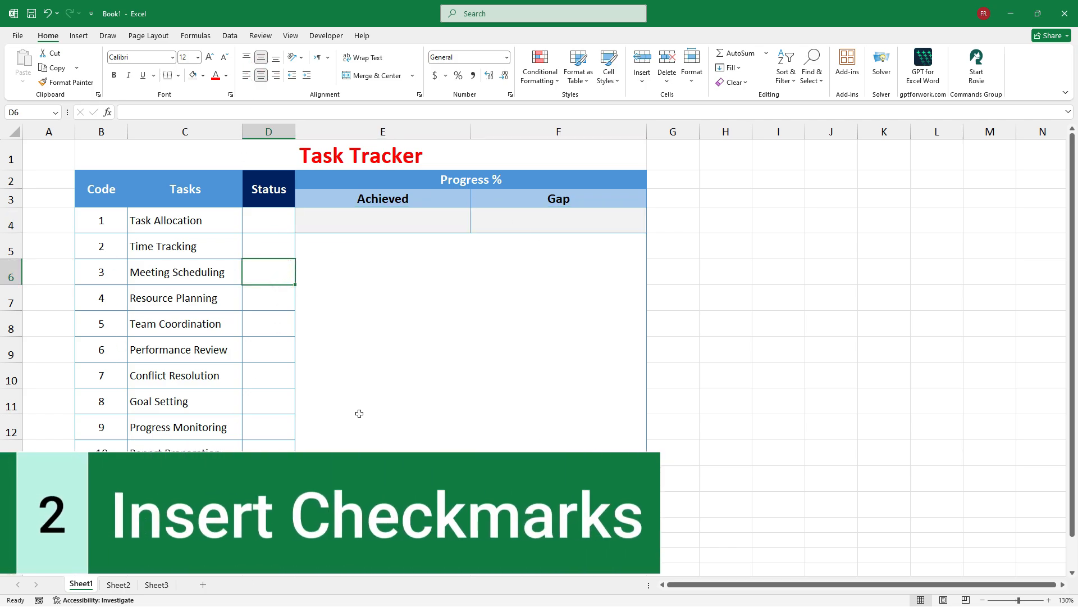
- Start an icon-set conditional formatting rule for Status cells D4:D15 with a circled green check first and circled red crosses second and third
{"action": "left_click_drag", "start_coordinate": [283, 228], "coordinate": [268, 427]}
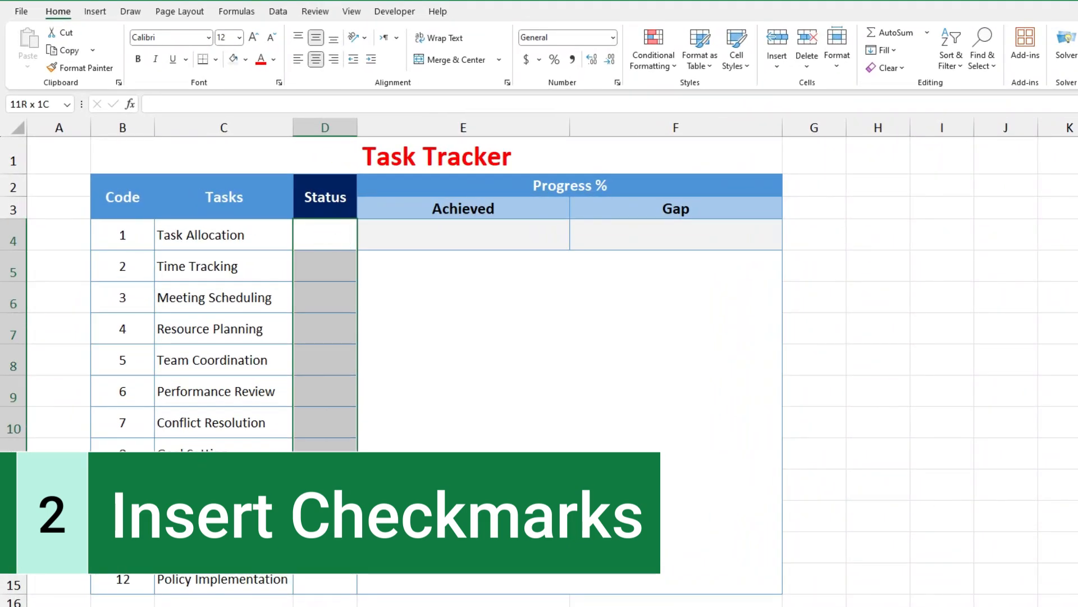
{"action": "left_click_drag", "start_coordinate": [325, 553], "coordinate": [325, 579]}
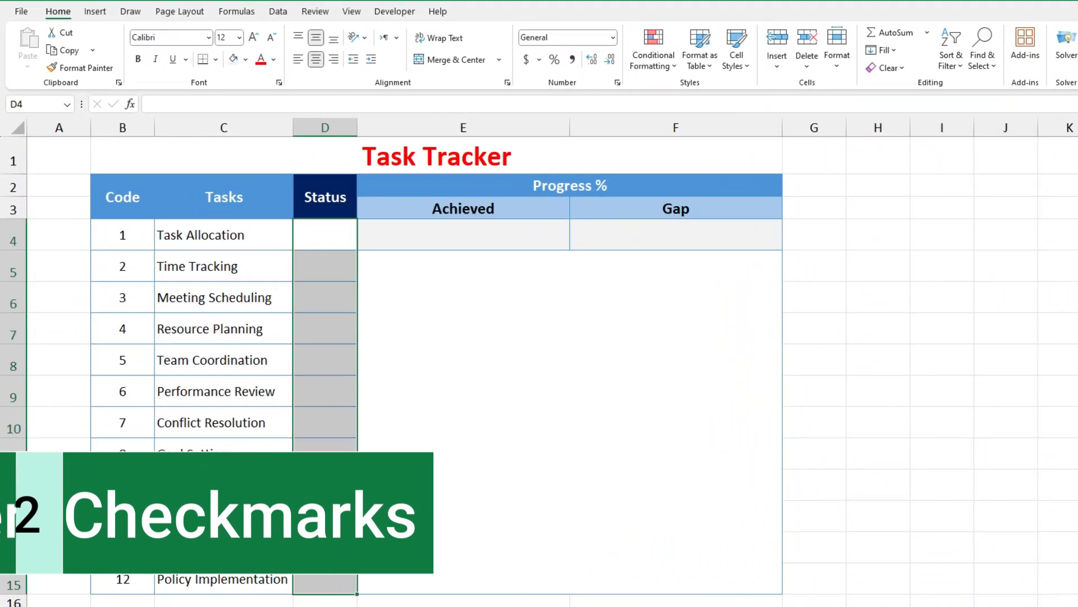
{"action": "left_click", "coordinate": [664, 68]}
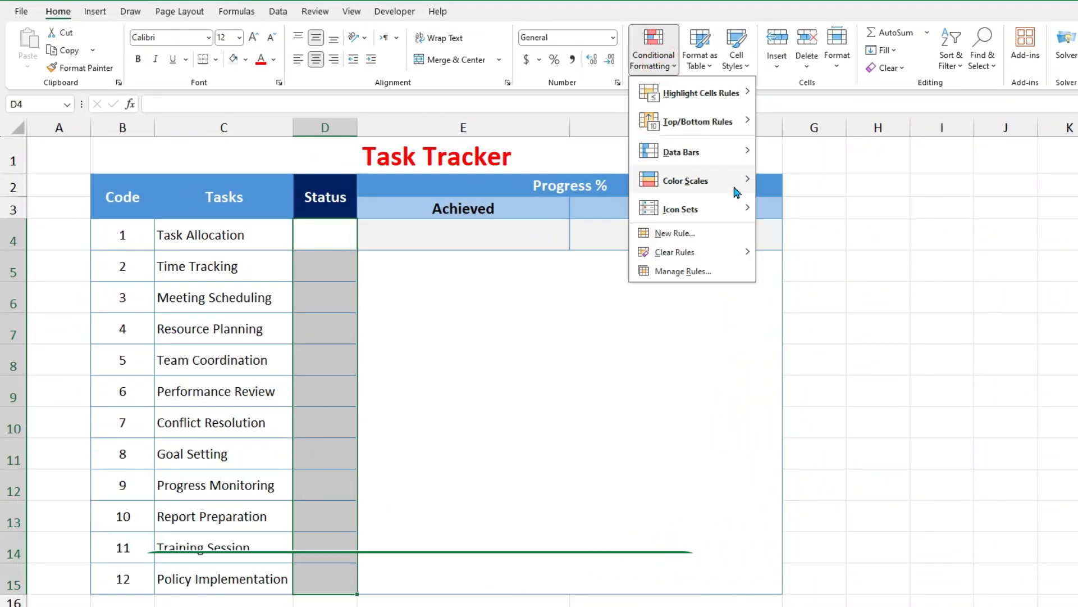
{"action": "mouse_move", "coordinate": [731, 211]}
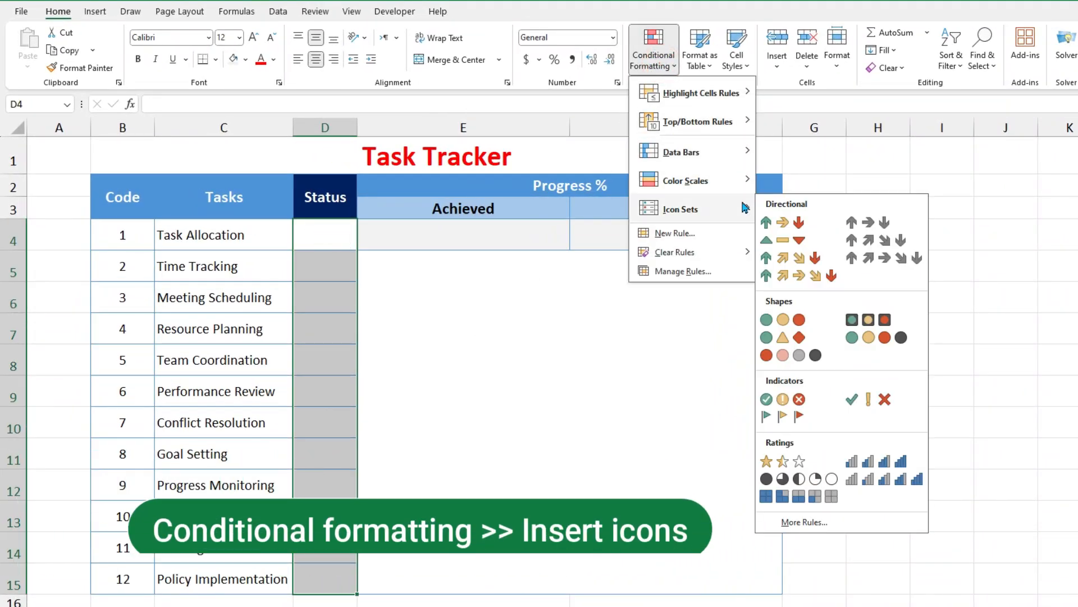
{"action": "left_click", "coordinate": [813, 522]}
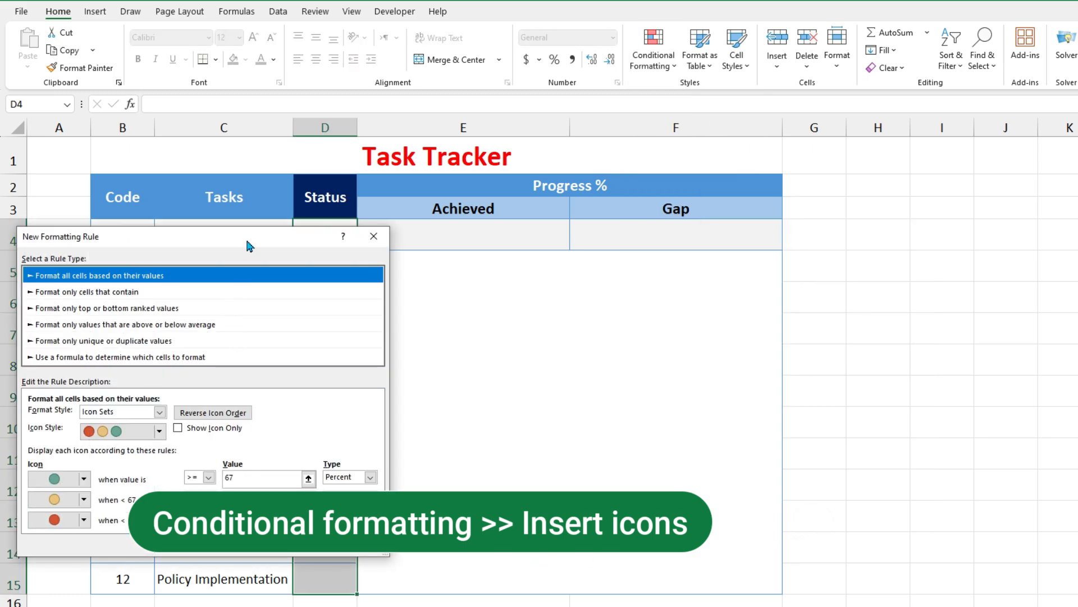
{"action": "left_click_drag", "start_coordinate": [248, 246], "coordinate": [673, 174]}
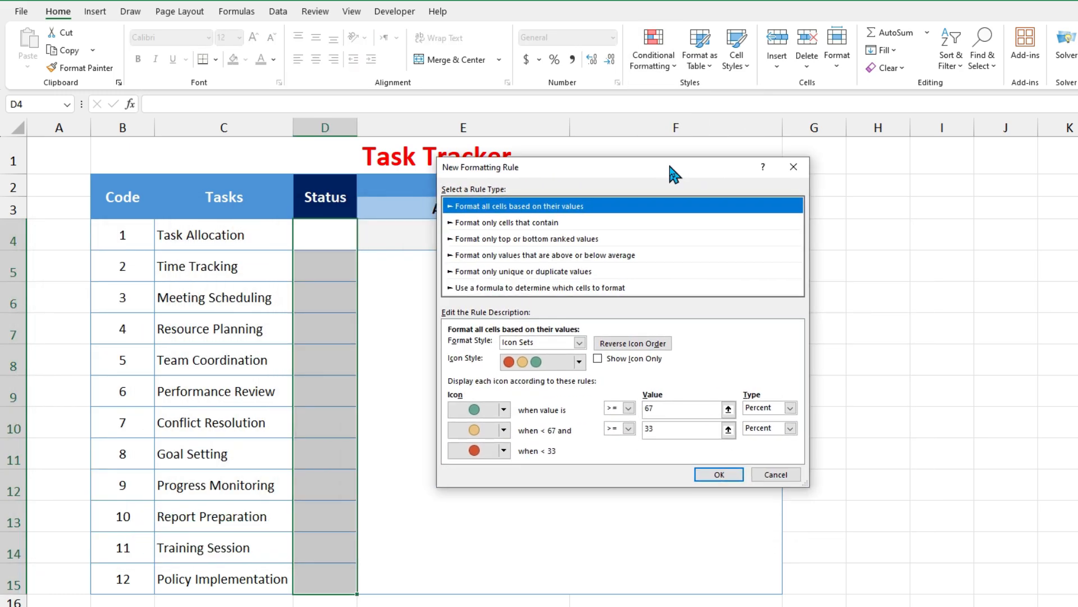
{"action": "left_click", "coordinate": [579, 361]}
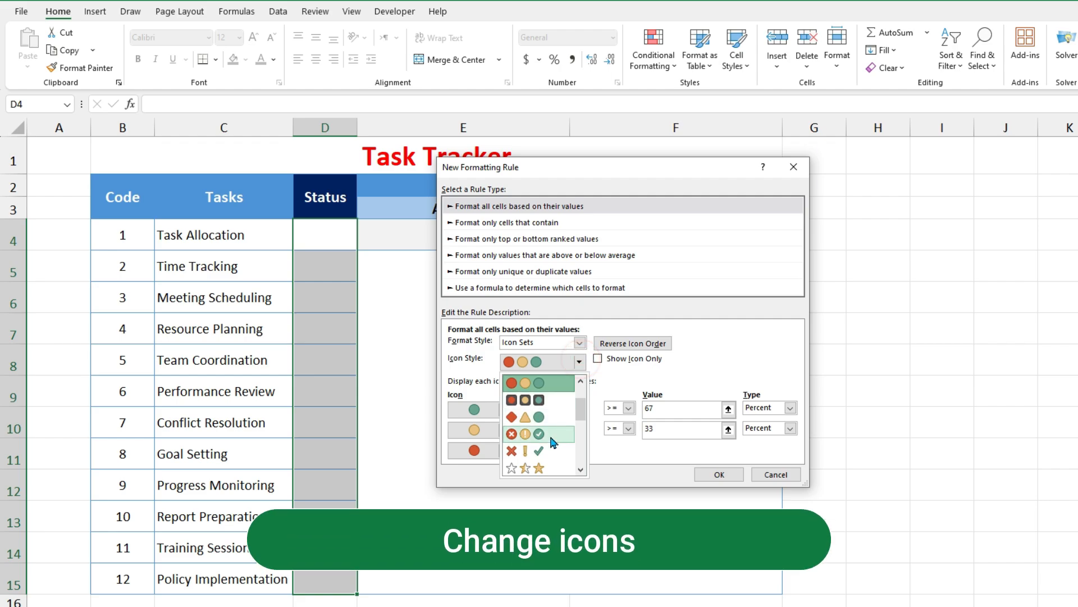
{"action": "left_click", "coordinate": [550, 436]}
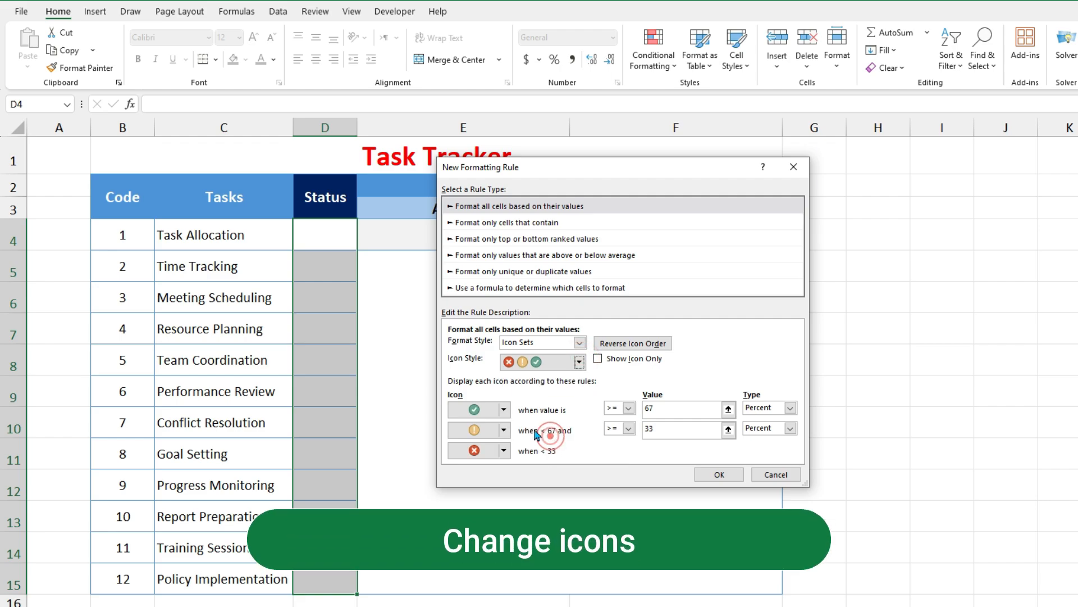
{"action": "left_click", "coordinate": [505, 430]}
{"action": "left_click", "coordinate": [525, 497]}
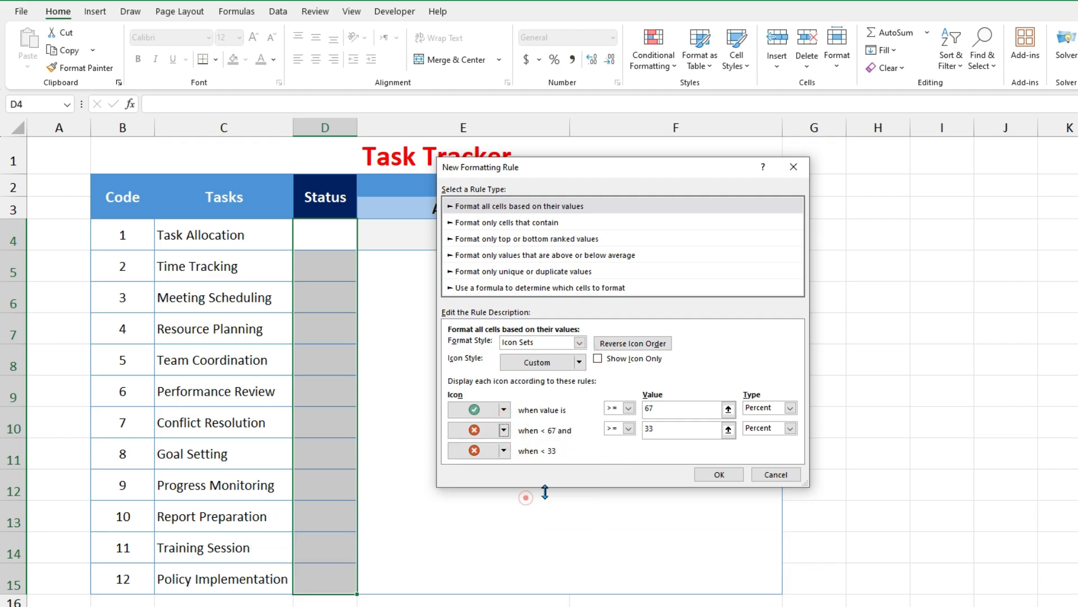
- Set the rule's thresholds to Number type with values 1 and 0, enable Show Icon Only, and apply the rule
{"action": "left_click", "coordinate": [790, 407]}
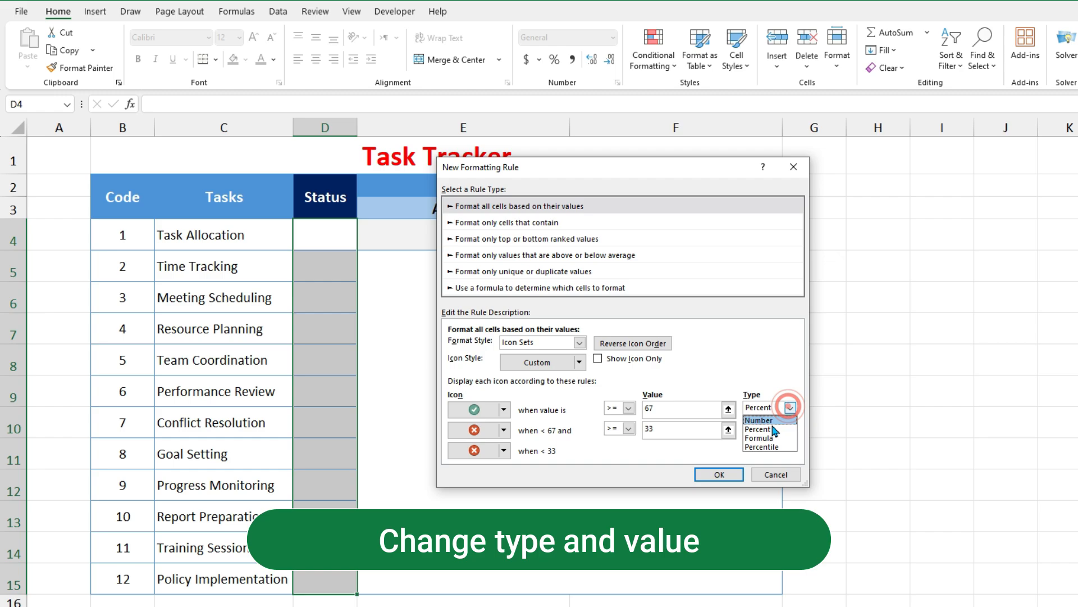
{"action": "left_click", "coordinate": [770, 421]}
{"action": "left_click", "coordinate": [790, 429]}
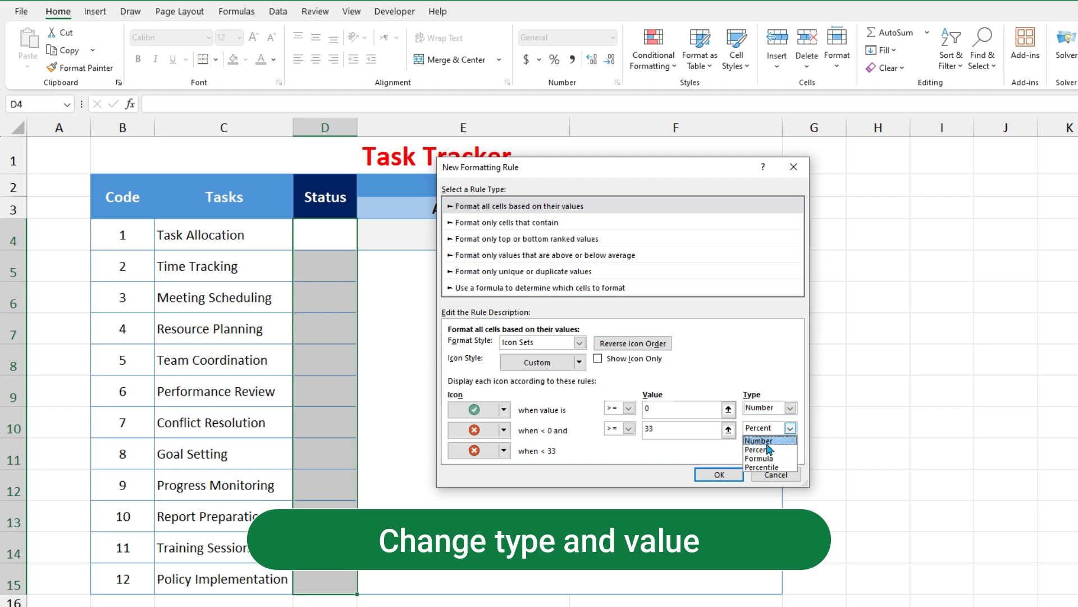
{"action": "type", "text": "1"}
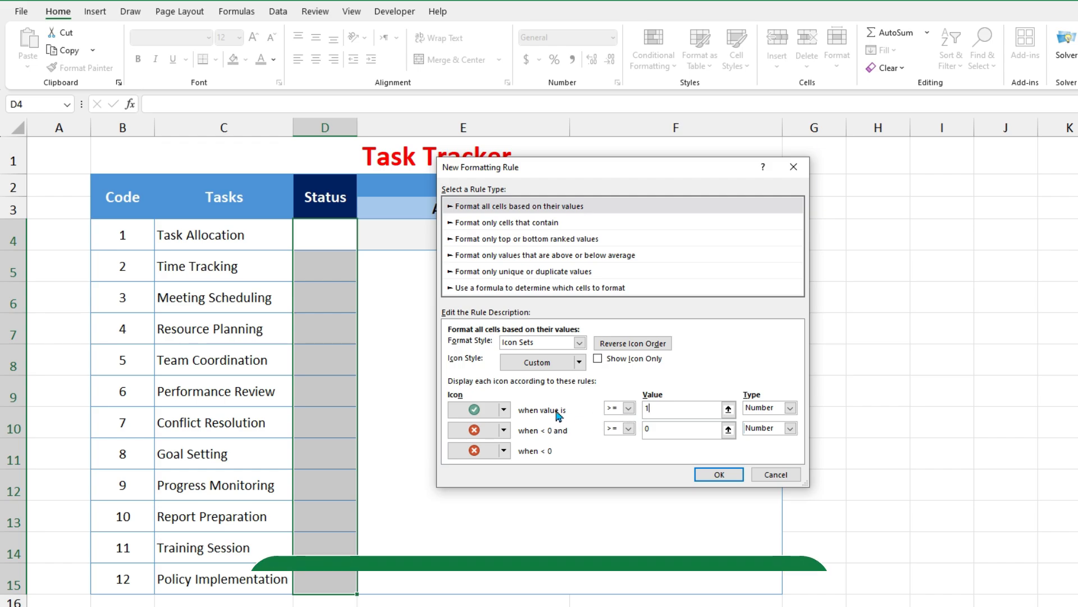
{"action": "left_click", "coordinate": [598, 359]}
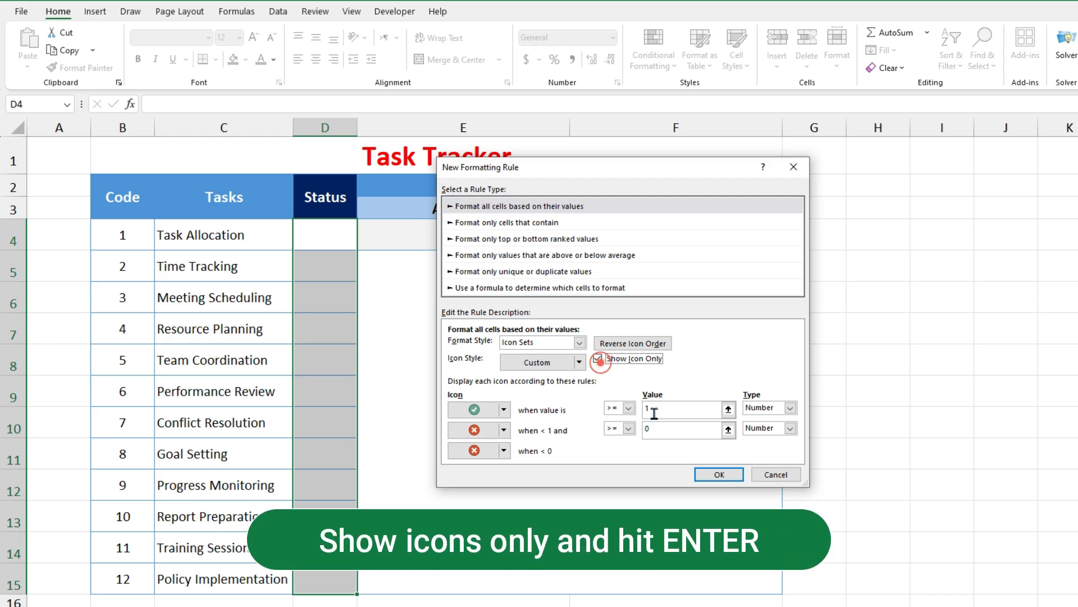
{"action": "left_click", "coordinate": [720, 473]}
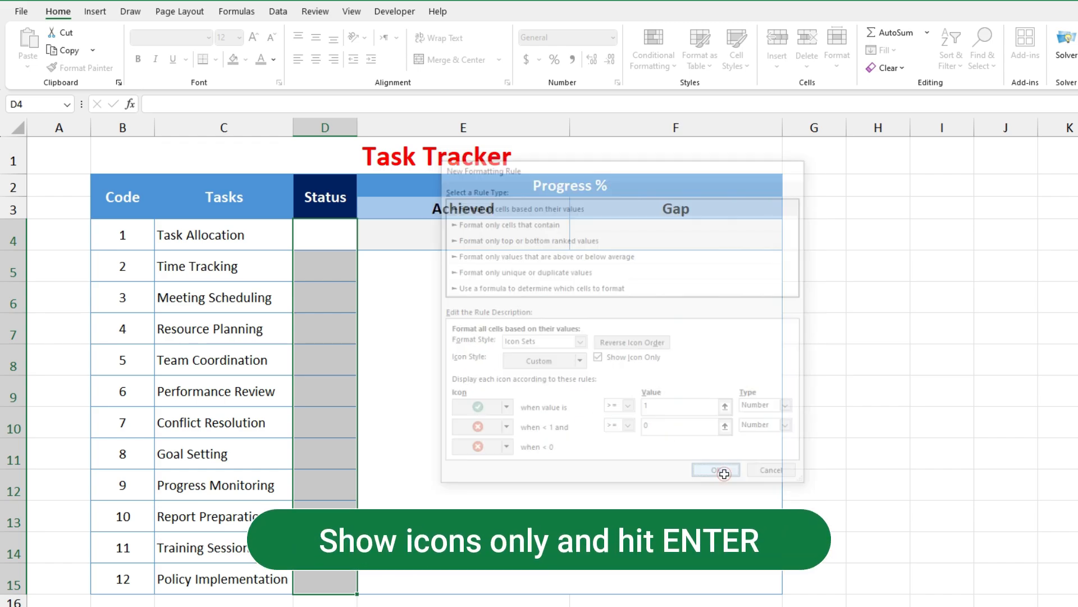
- Enter the status values 1, 0, 1 and 0 for the first four tasks in D4:D7
{"action": "left_click", "coordinate": [339, 242]}
{"action": "type", "text": "1"}
{"action": "key", "text": "Return"}
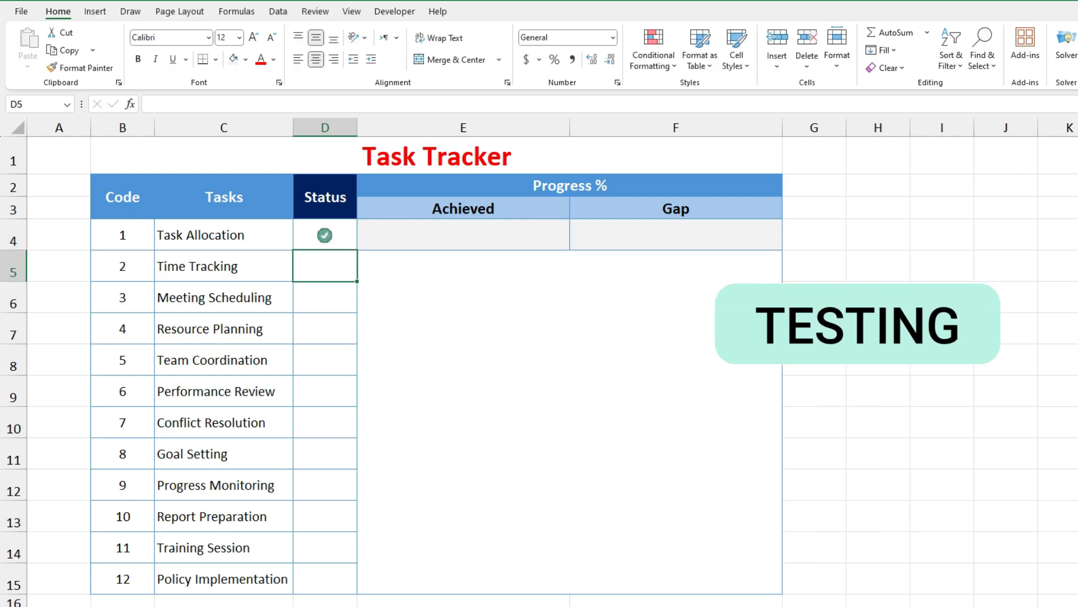
{"action": "type", "text": "0"}
{"action": "key", "text": "Return"}
{"action": "type", "text": "1"}
{"action": "key", "text": "Return"}
{"action": "type", "text": "0"}
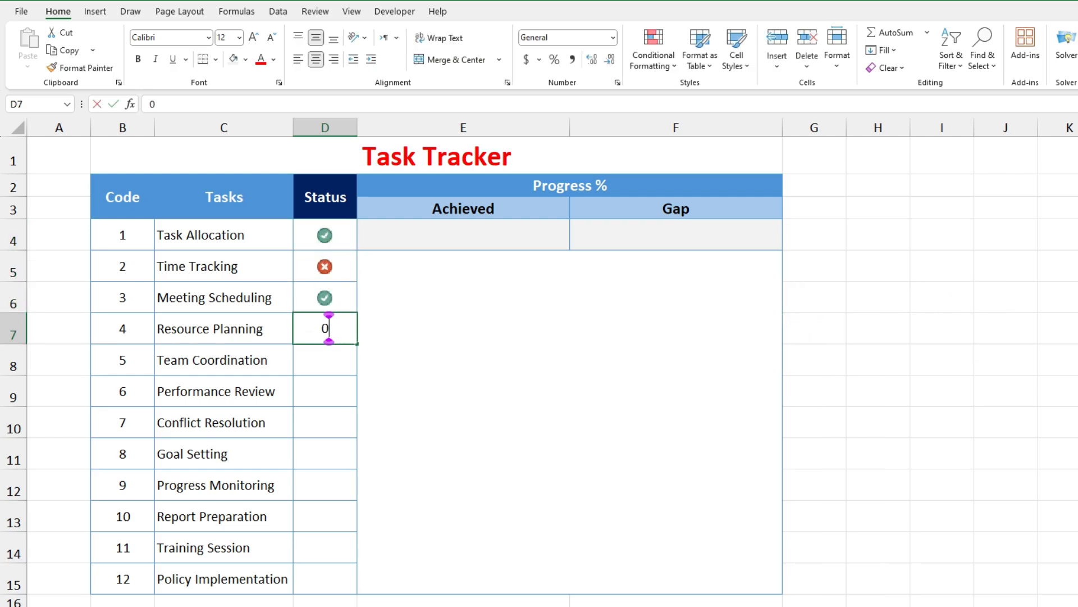
{"action": "key", "text": "Return"}
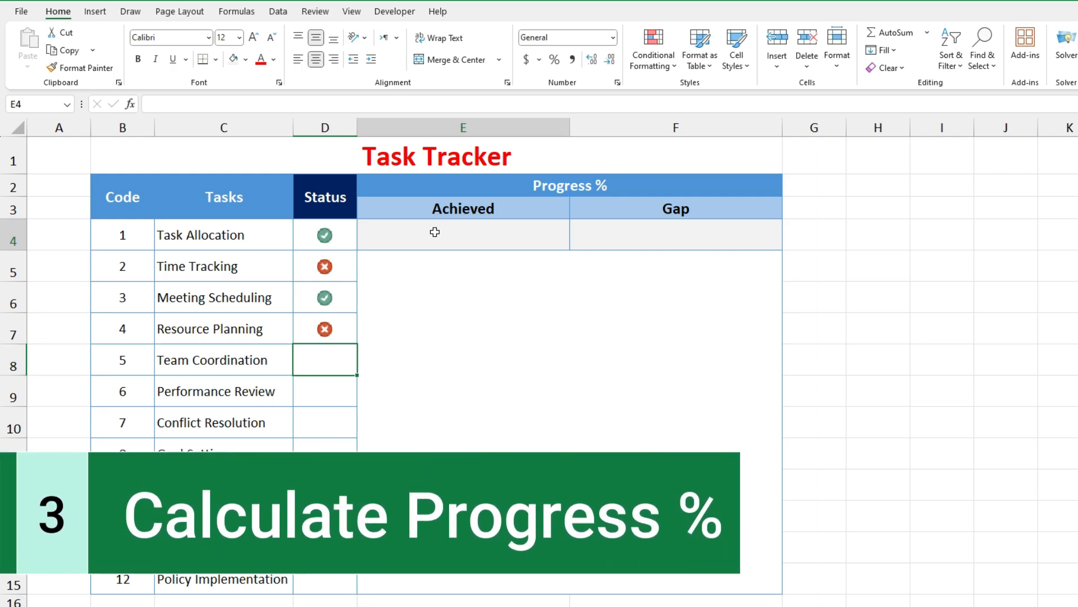
- Begin a formula in Achieved cell E4 that counts the completed tasks with COUNTIF(D4:D15,1)
{"action": "left_click", "coordinate": [435, 232]}
{"action": "type", "text": "=COUNTIF("}
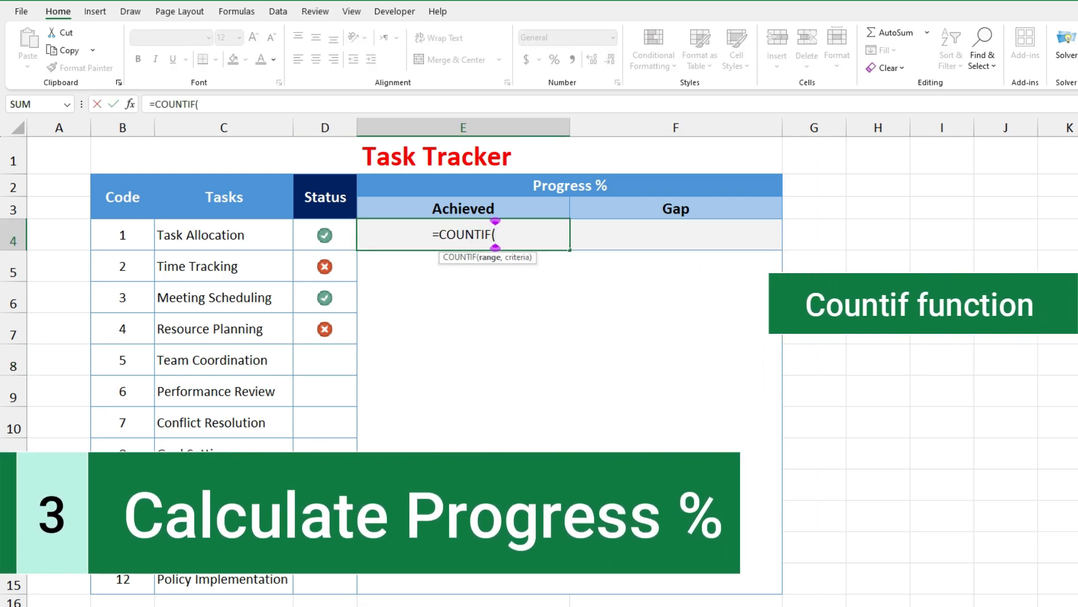
{"action": "left_click", "coordinate": [325, 235]}
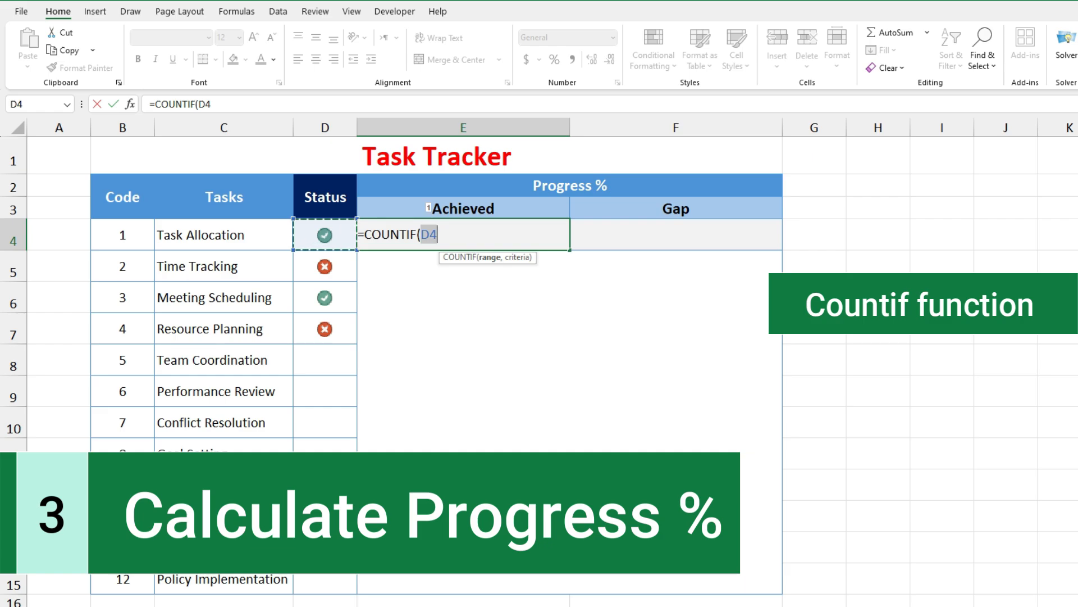
{"action": "left_click_drag", "start_coordinate": [325, 235], "coordinate": [324, 578]}
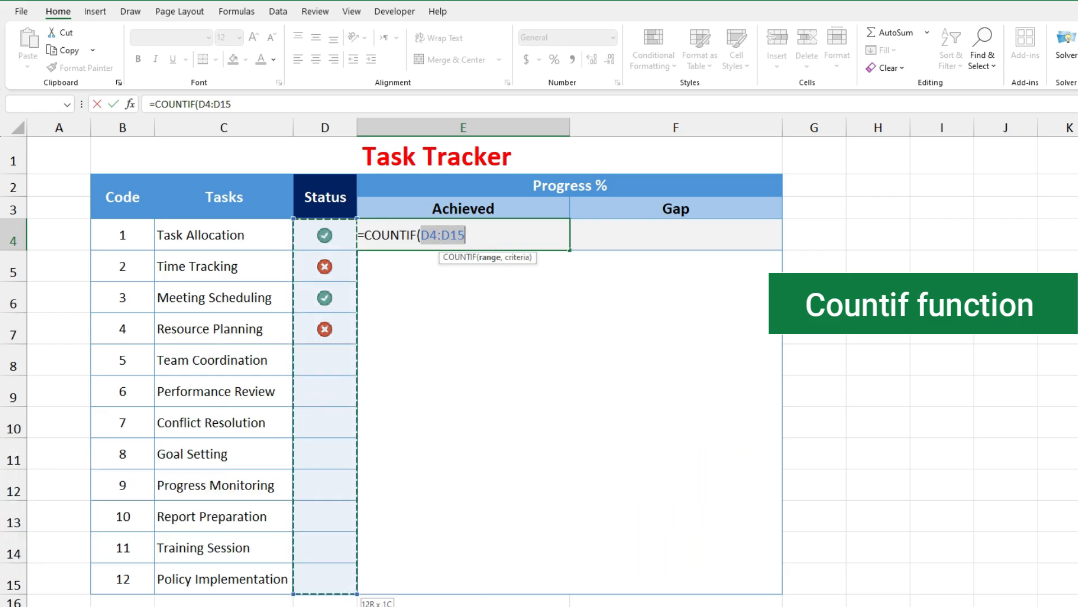
{"action": "type", "text": ",1"}
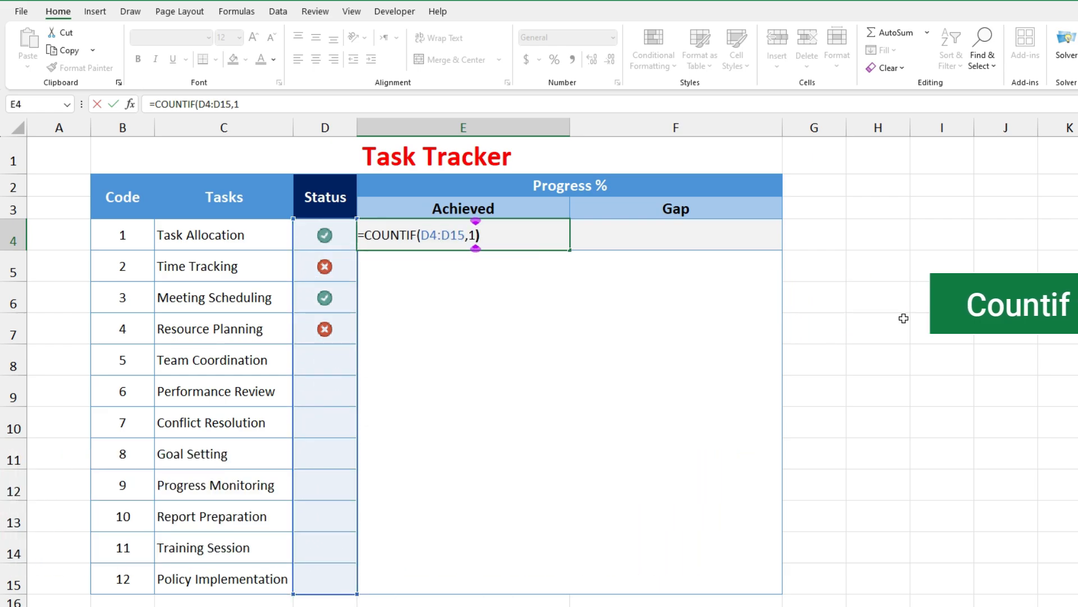
- Complete the Achieved formula by dividing the count by COUNTA(B4:B15), and format E4 as a percentage
{"action": "type", "text": ")/COUNTA("}
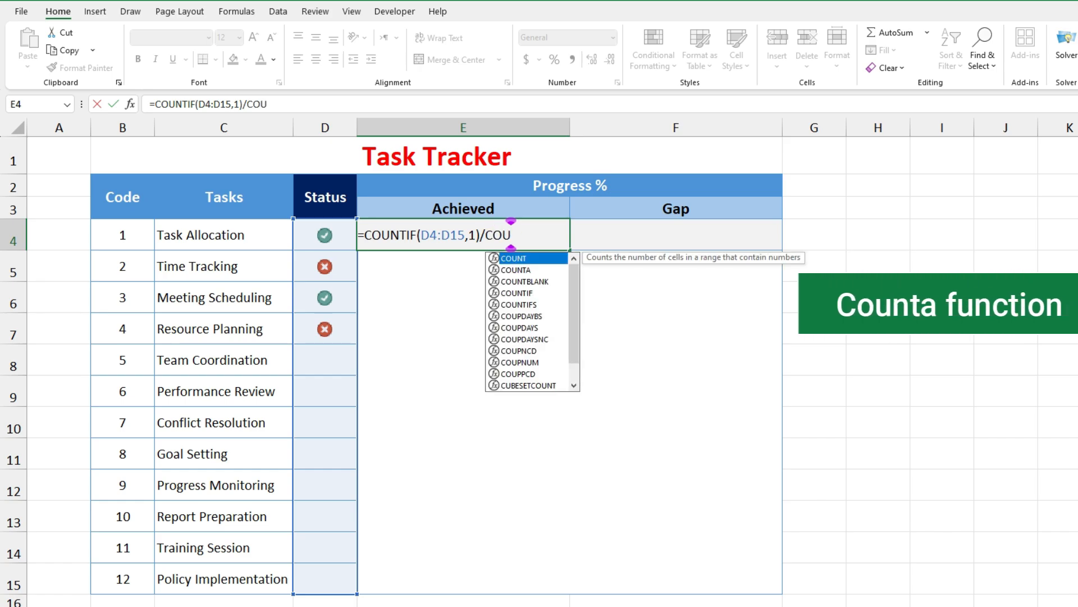
{"action": "key", "text": "Left"}
{"action": "key", "text": "Left"}
{"action": "key", "text": "shift+Down"}
{"action": "key", "text": "shift+Down"}
{"action": "key", "text": "shift+Down"}
{"action": "key", "text": "shift+Down"}
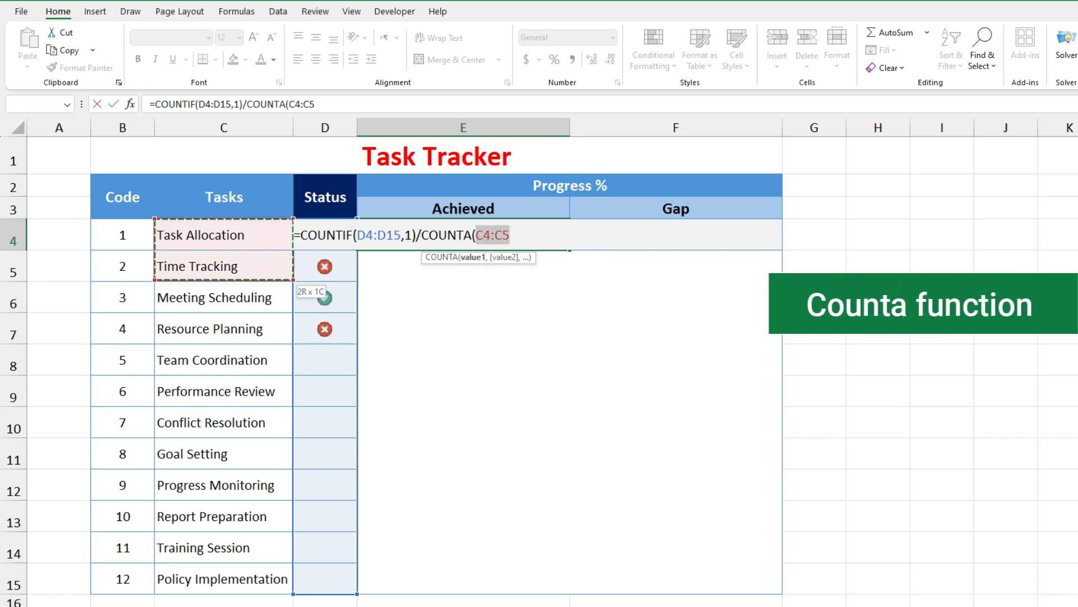
{"action": "key", "text": "Left"}
{"action": "key", "text": "shift+Down"}
{"action": "key", "text": "shift+Down"}
{"action": "key", "text": "shift+Down"}
{"action": "key", "text": "shift+Down"}
{"action": "key", "text": "shift+Down"}
{"action": "key", "text": "shift+Down"}
{"action": "key", "text": "shift+Down"}
{"action": "key", "text": "shift+Down"}
{"action": "key", "text": "shift+Down"}
{"action": "key", "text": "shift+Down"}
{"action": "key", "text": "shift+Down"}
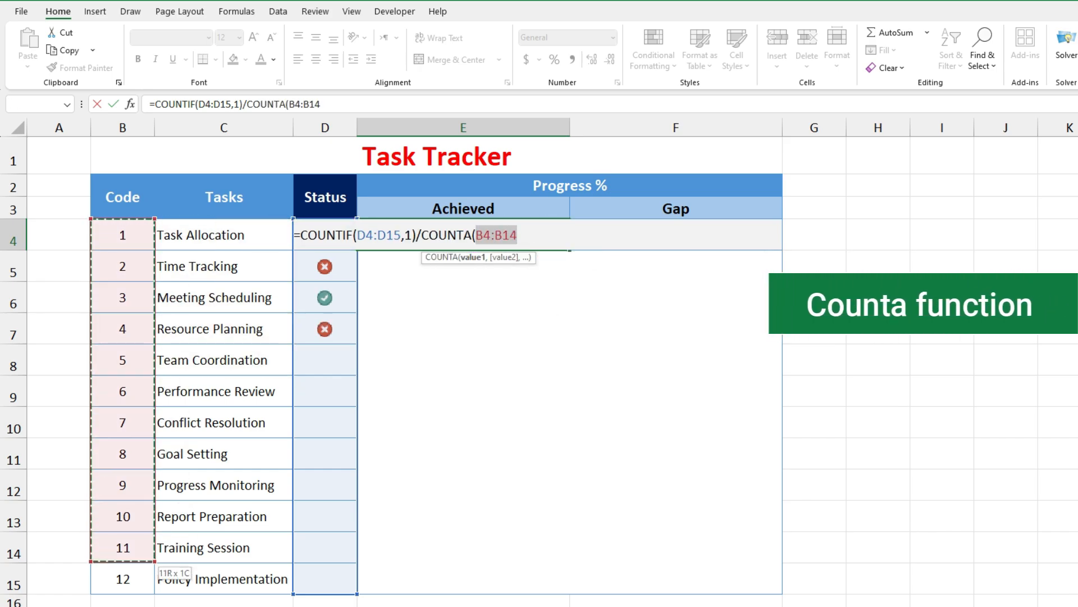
{"action": "key", "text": "ctrl+Return"}
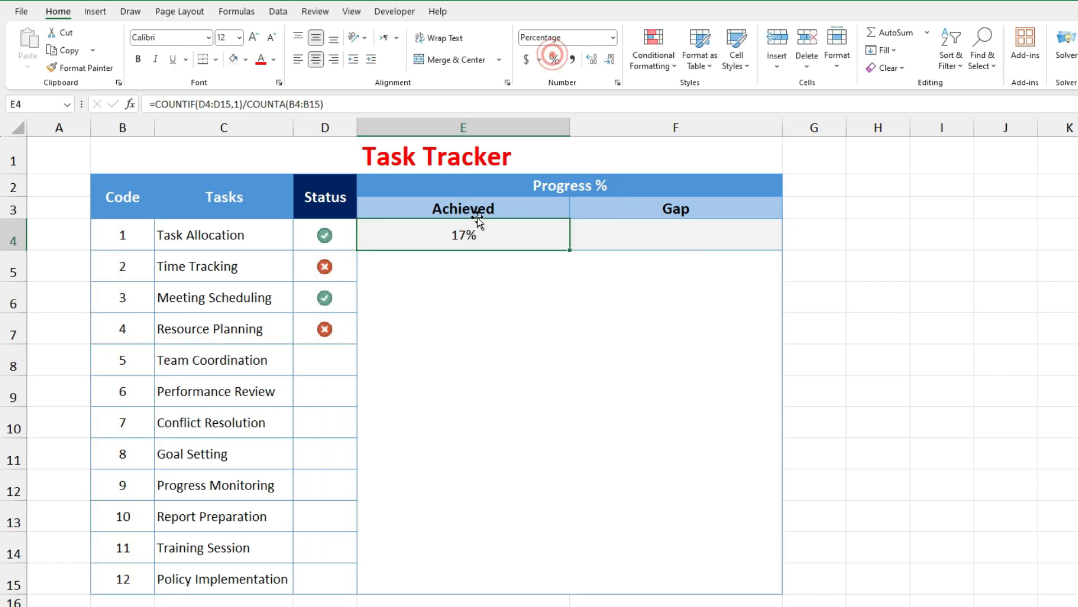
- Calculate the remaining share in Gap cell F4 with the formula =1-E4
{"action": "left_click", "coordinate": [595, 234]}
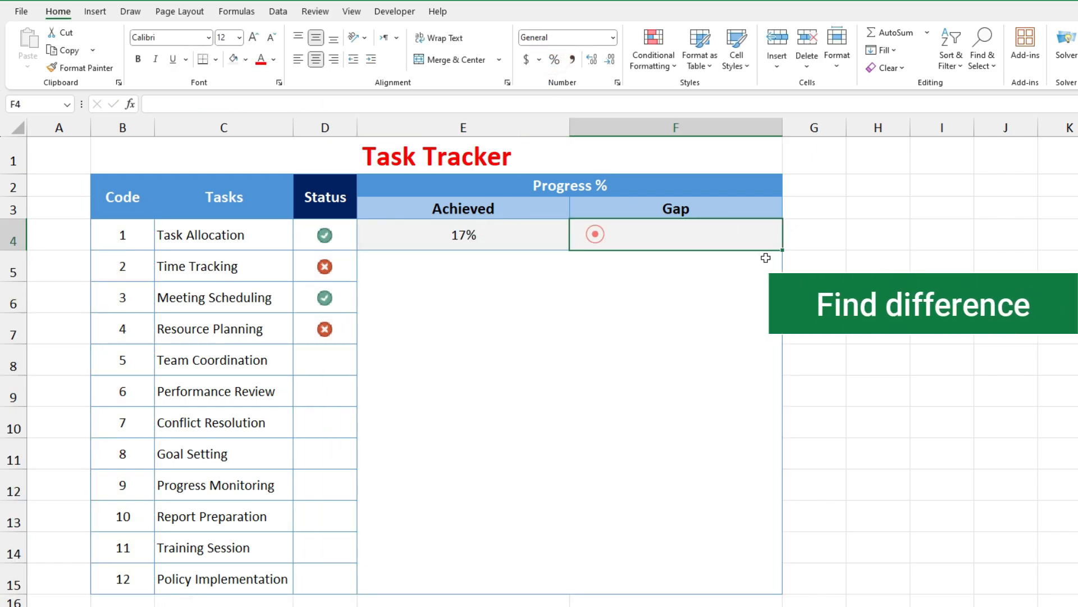
{"action": "type", "text": "=1-"}
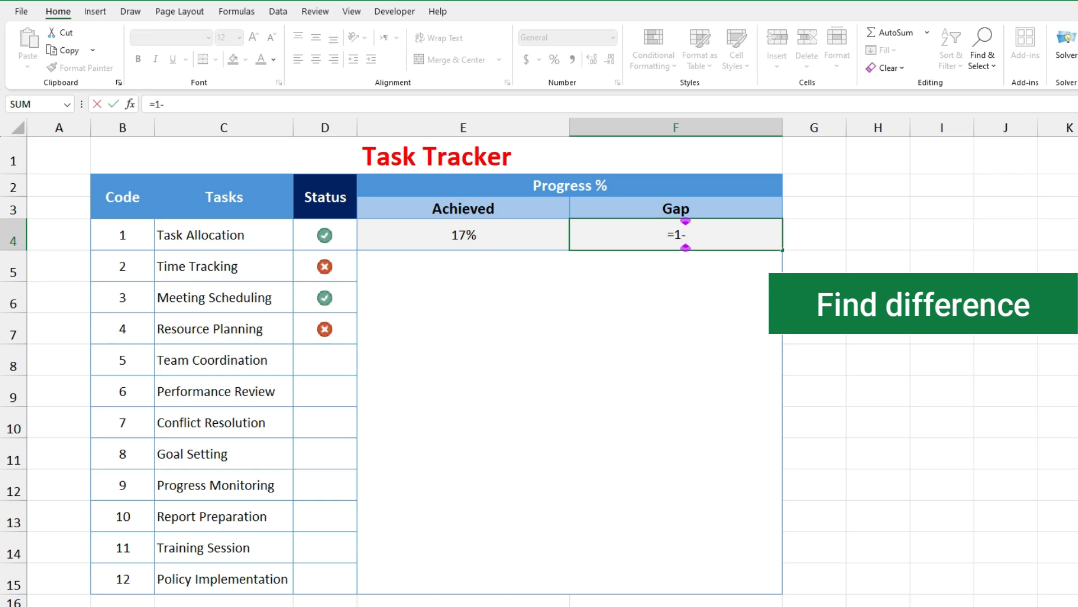
{"action": "type", "text": "E4"}
{"action": "key", "text": "ctrl+Return"}
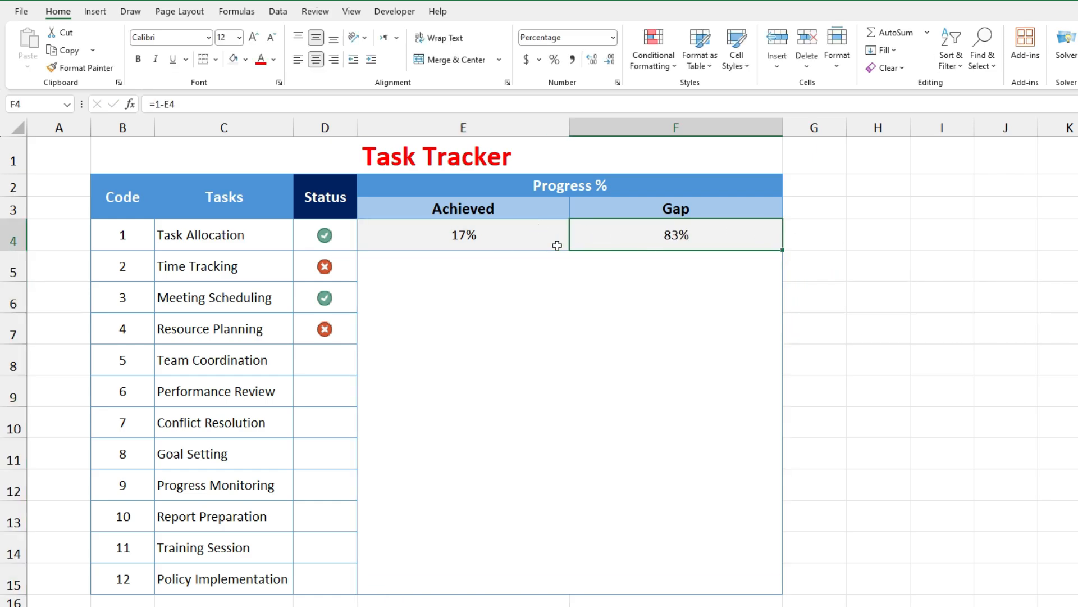
- Make the Achieved and Gap percentages in E4:F4 bold and set their font size to 14
{"action": "left_click_drag", "start_coordinate": [557, 245], "coordinate": [640, 234]}
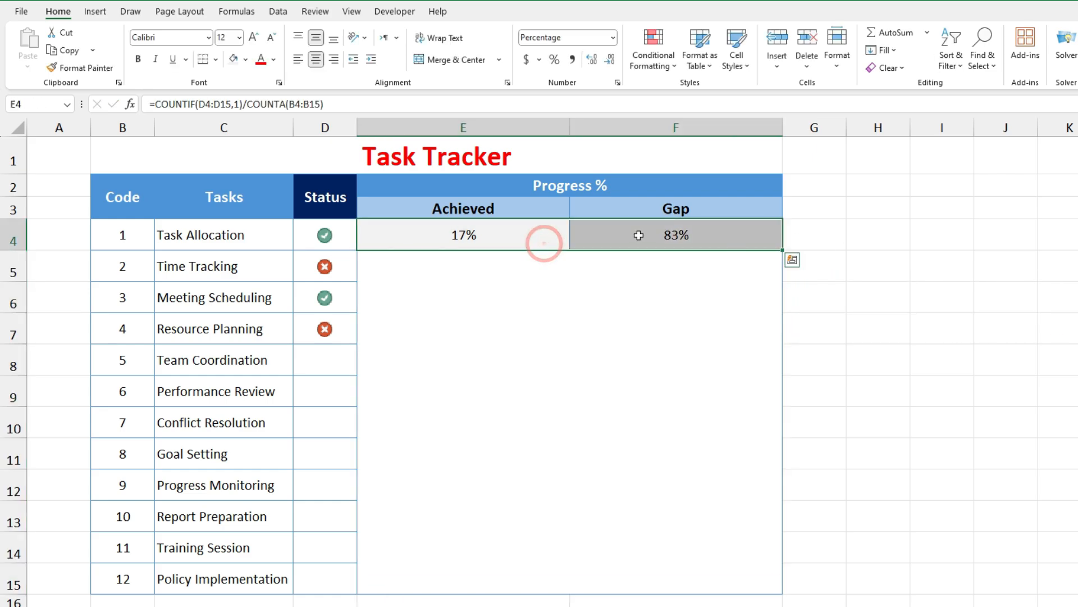
{"action": "left_click", "coordinate": [143, 63]}
{"action": "left_click", "coordinate": [253, 37]}
{"action": "left_click", "coordinate": [855, 264]}
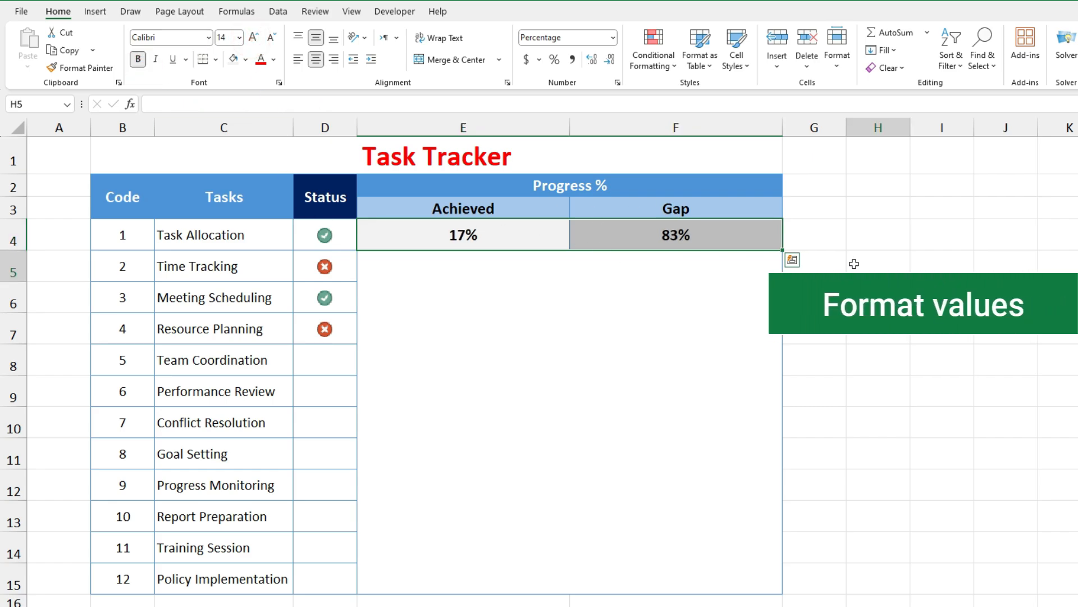
- Color the Achieved percentage in E4 standard green and increase its font size to 18
{"action": "left_click", "coordinate": [523, 240]}
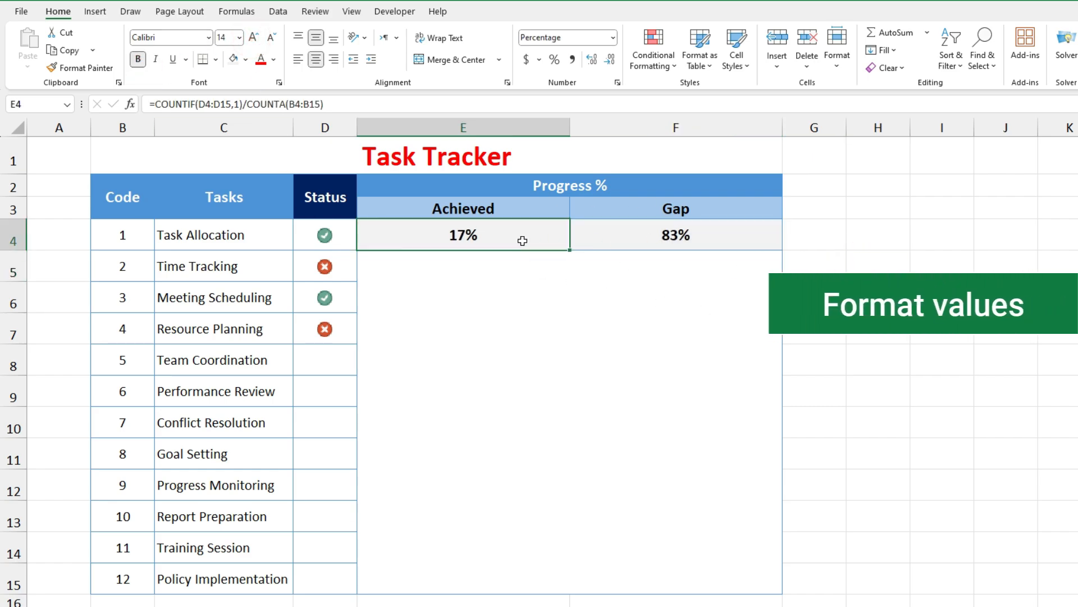
{"action": "left_click", "coordinate": [274, 60]}
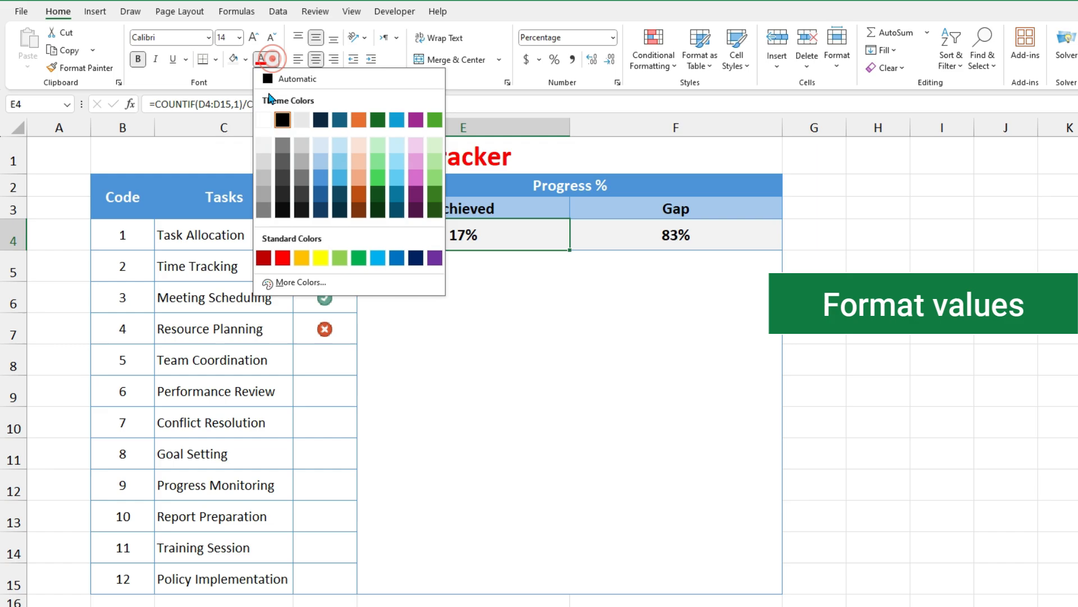
{"action": "left_click", "coordinate": [356, 253]}
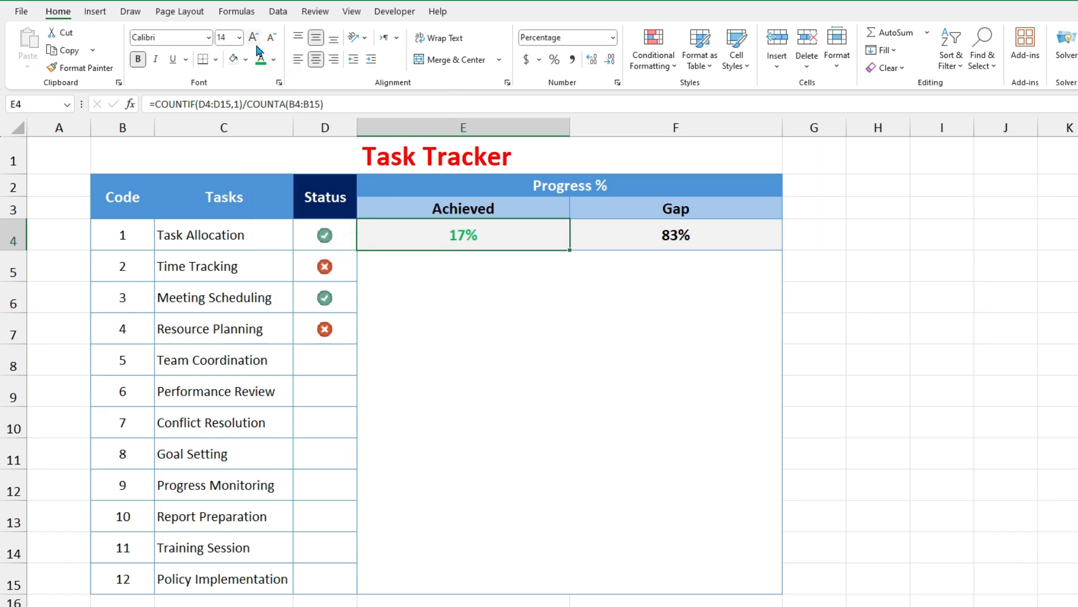
{"action": "left_click", "coordinate": [903, 265]}
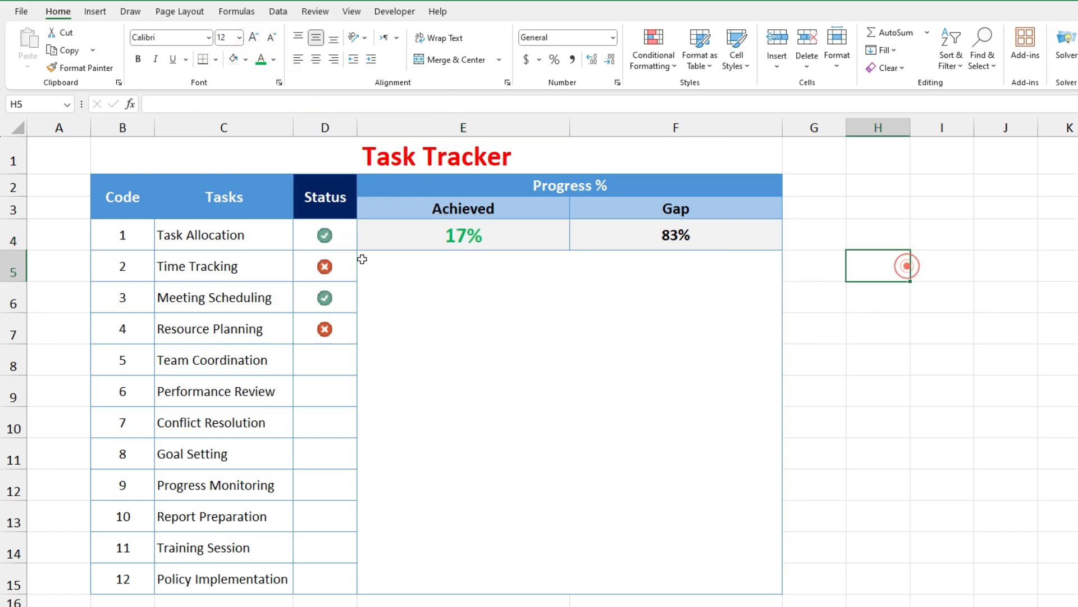
- Insert a doughnut chart based on the Achieved and Gap percentages in E4:F4
{"action": "left_click_drag", "start_coordinate": [432, 238], "coordinate": [632, 236]}
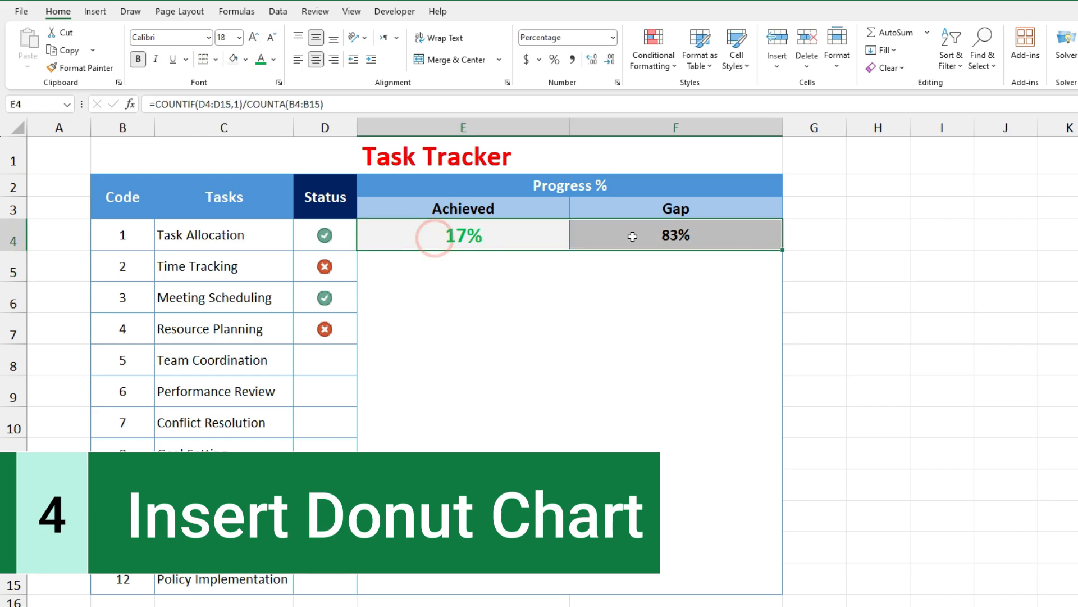
{"action": "left_click", "coordinate": [94, 12]}
{"action": "left_click", "coordinate": [407, 67]}
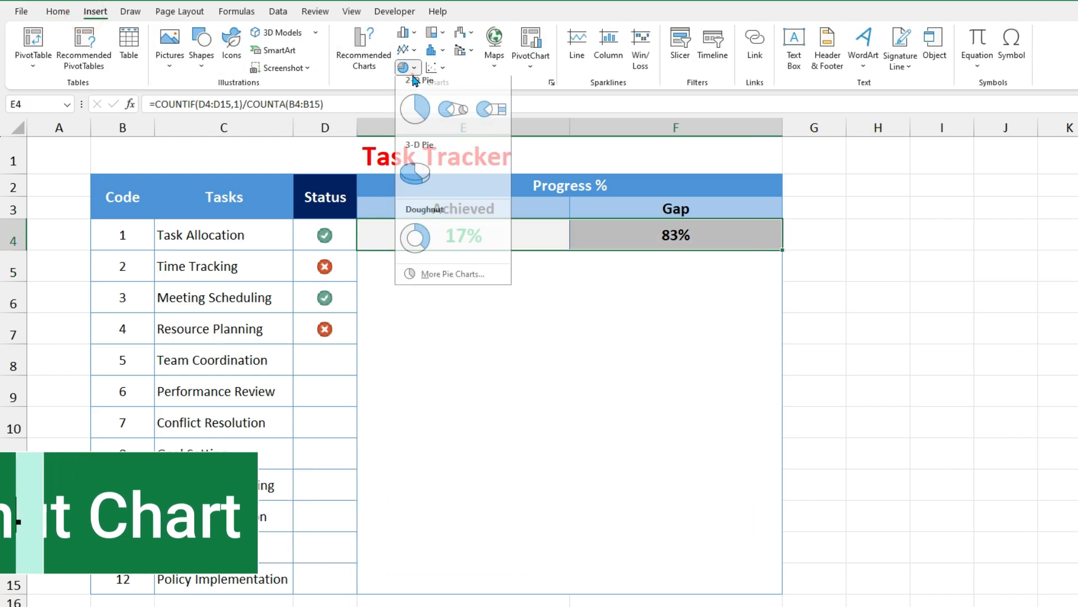
{"action": "left_click", "coordinate": [415, 238]}
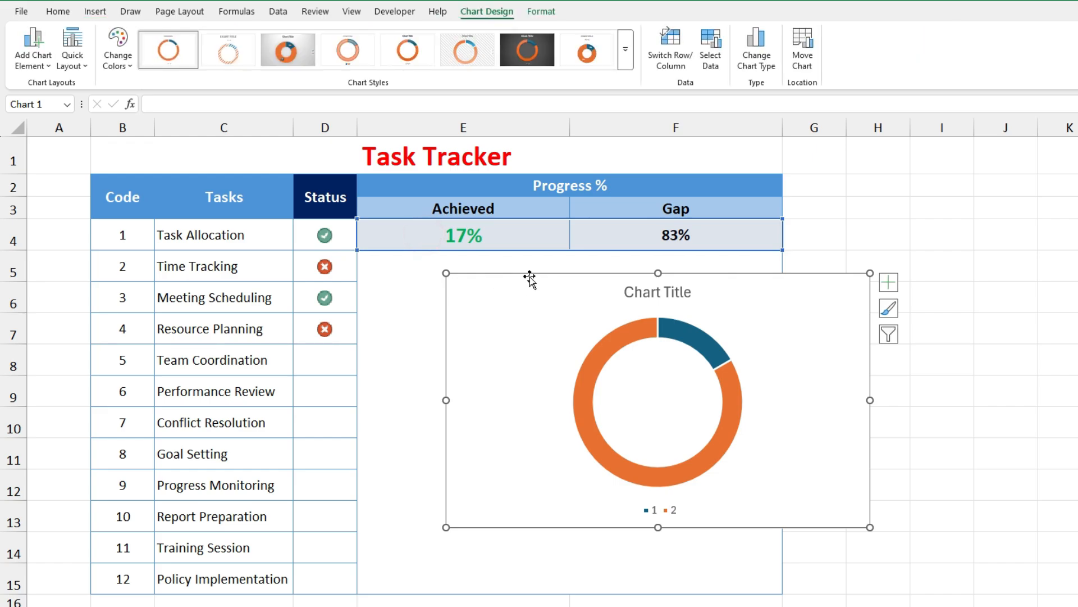
- Move and resize the doughnut chart to fill the empty area below the percentages, spanning E5:F15
{"action": "left_click_drag", "start_coordinate": [529, 277], "coordinate": [445, 257]}
{"action": "left_click_drag", "start_coordinate": [785, 382], "coordinate": [777, 382]}
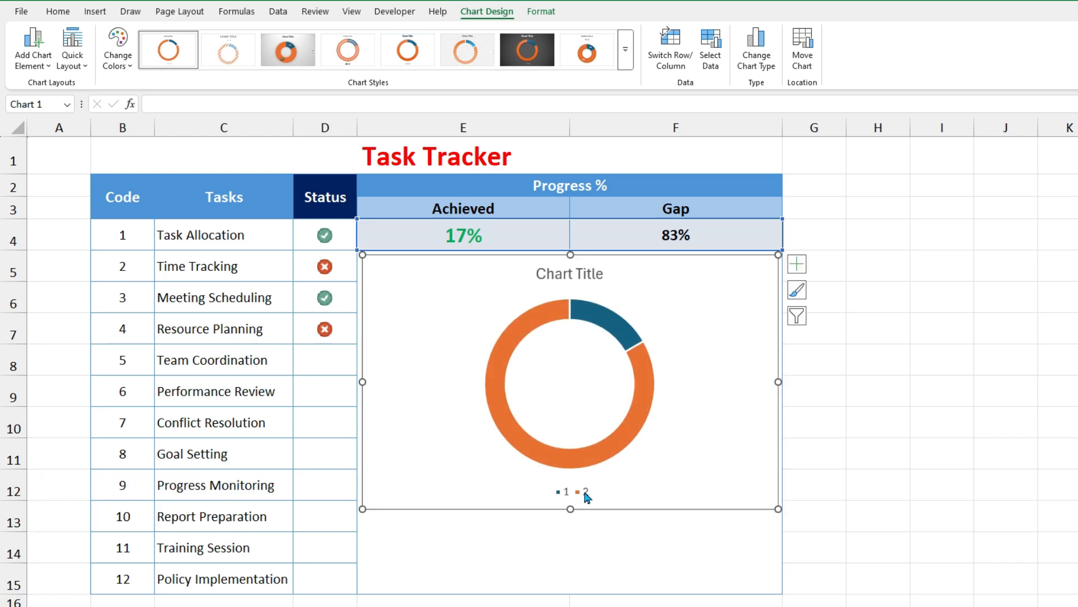
{"action": "left_click_drag", "start_coordinate": [568, 510], "coordinate": [569, 590]}
- Remove the chart title and the legend from the doughnut chart
{"action": "left_click", "coordinate": [797, 263]}
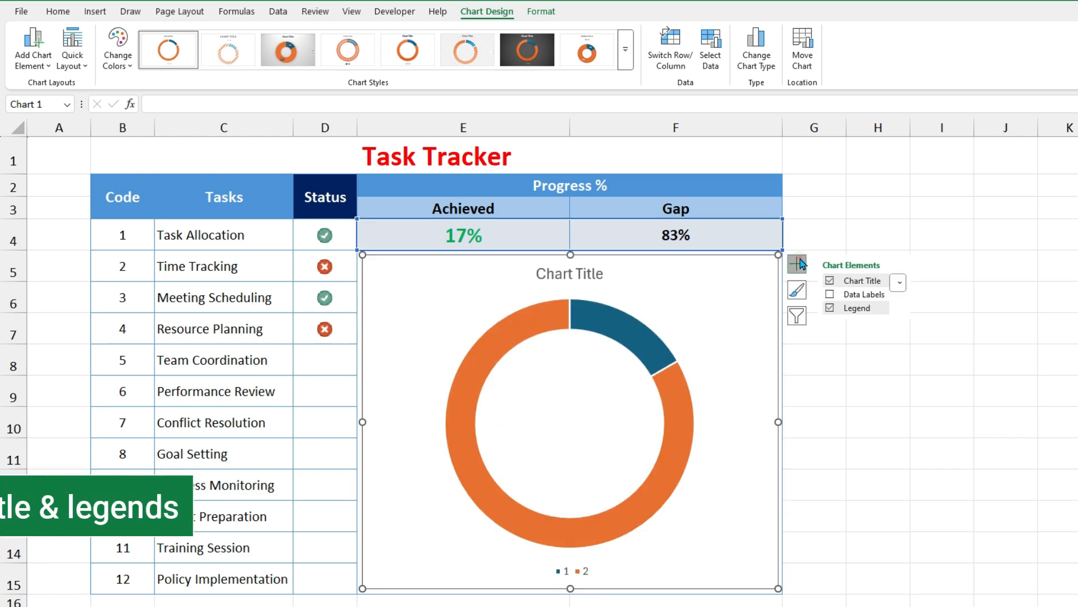
{"action": "left_click", "coordinate": [830, 281]}
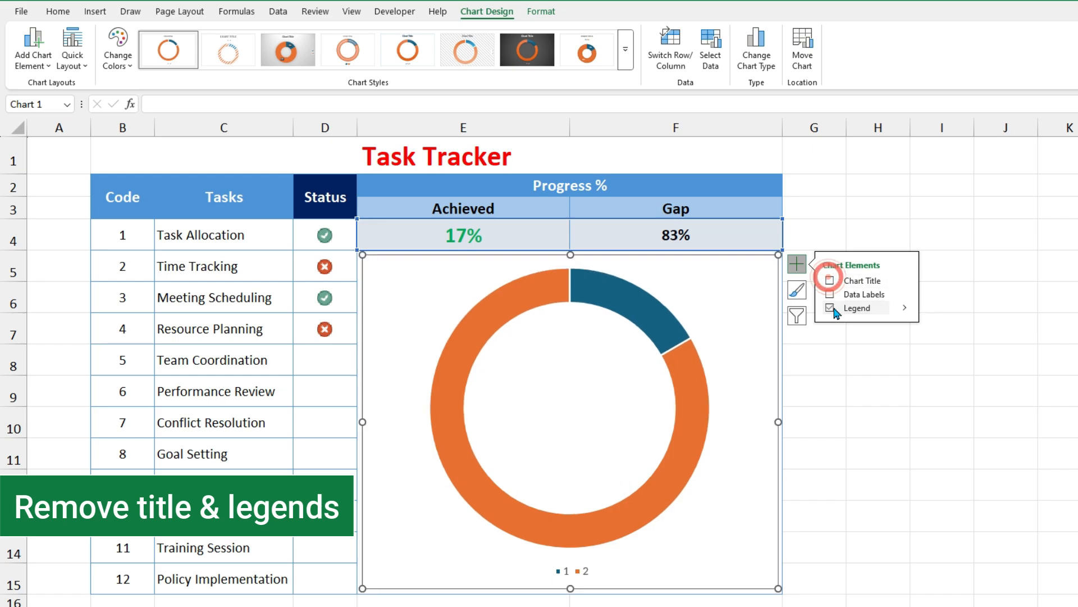
{"action": "left_click", "coordinate": [832, 308]}
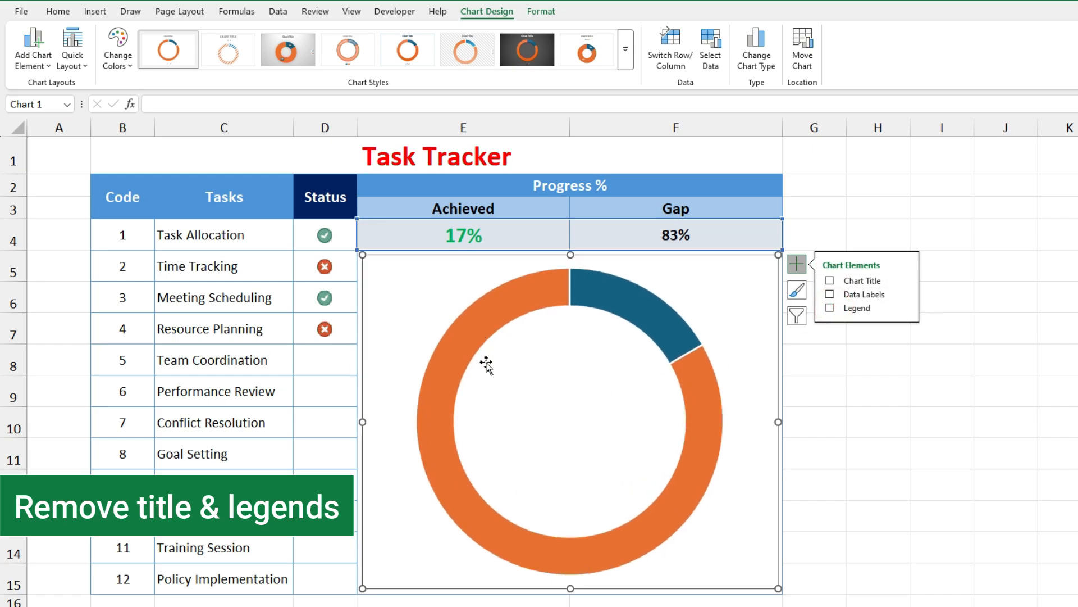
- Widen the doughnut's slices by reducing the series' Doughnut Hole Size
{"action": "right_click", "coordinate": [468, 331]}
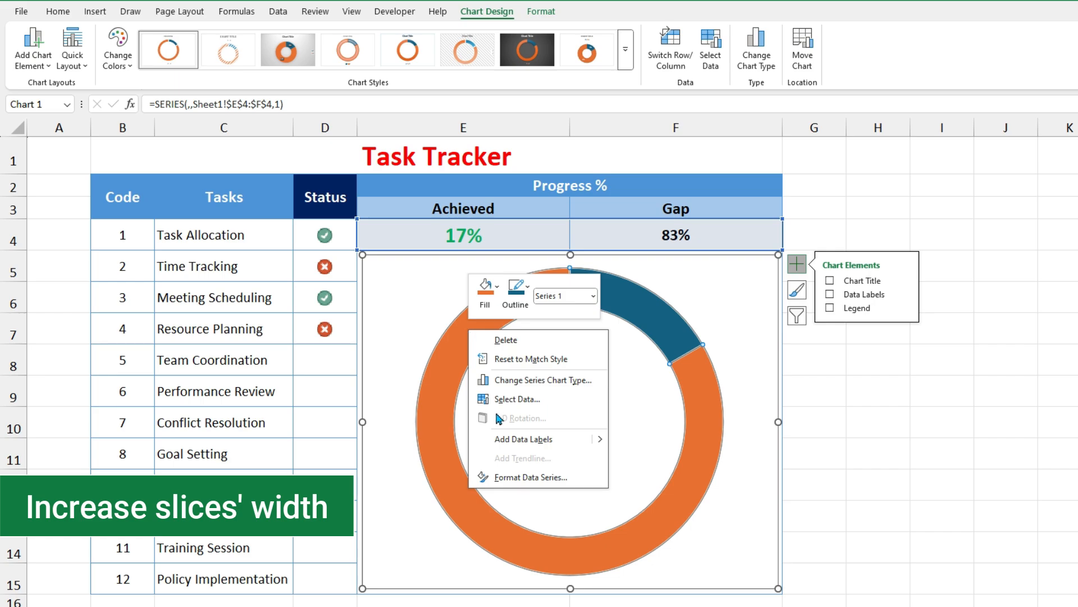
{"action": "left_click", "coordinate": [527, 482]}
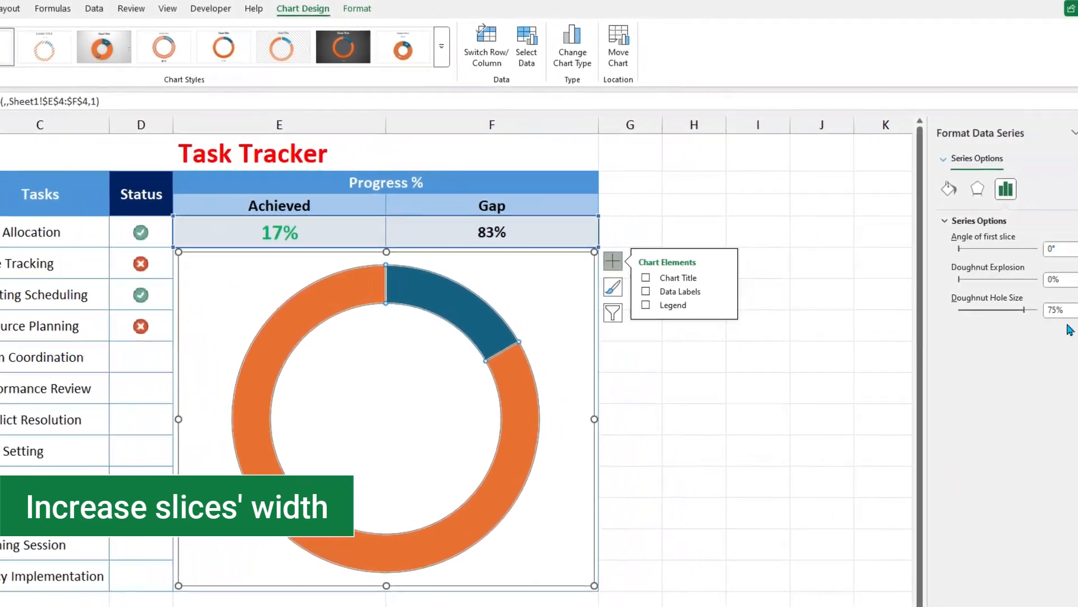
{"action": "left_click_drag", "start_coordinate": [1025, 311], "coordinate": [995, 316]}
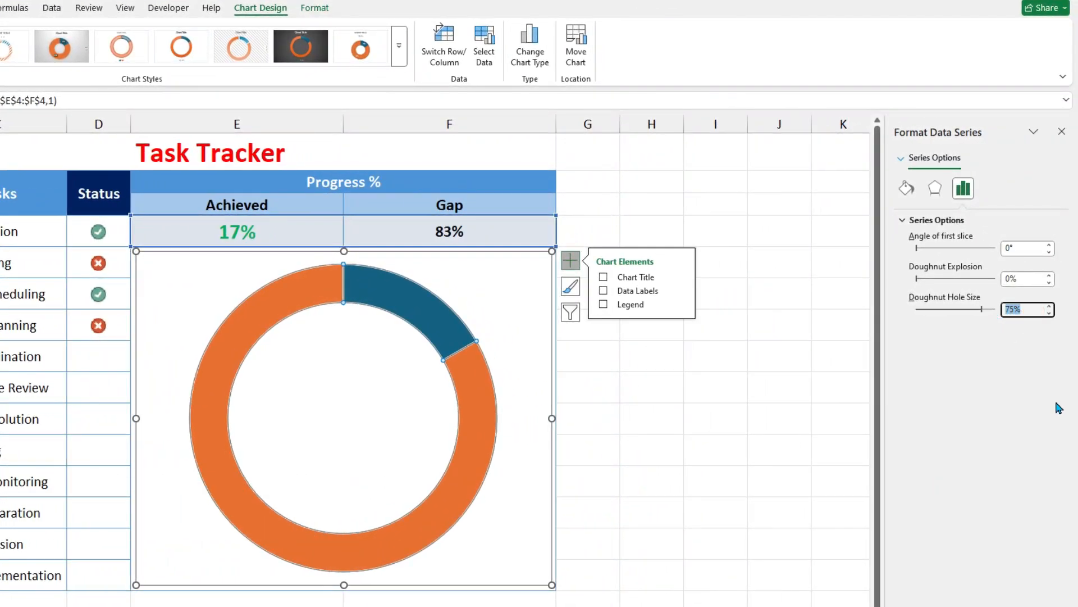
{"action": "key", "text": "Return"}
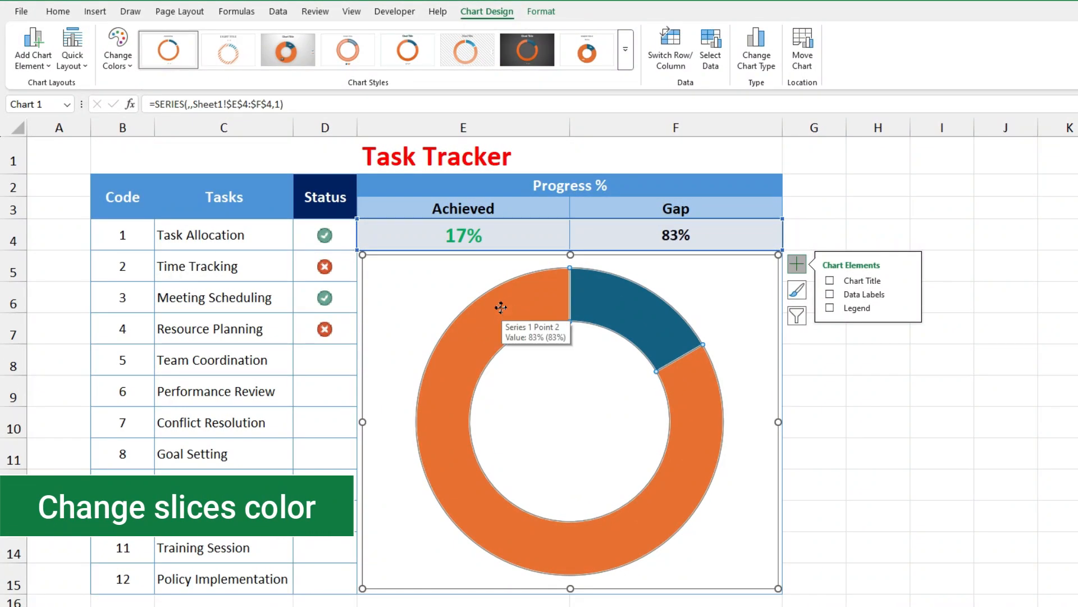
- Fill the doughnut's large Gap slice with light gray
{"action": "left_click", "coordinate": [501, 307]}
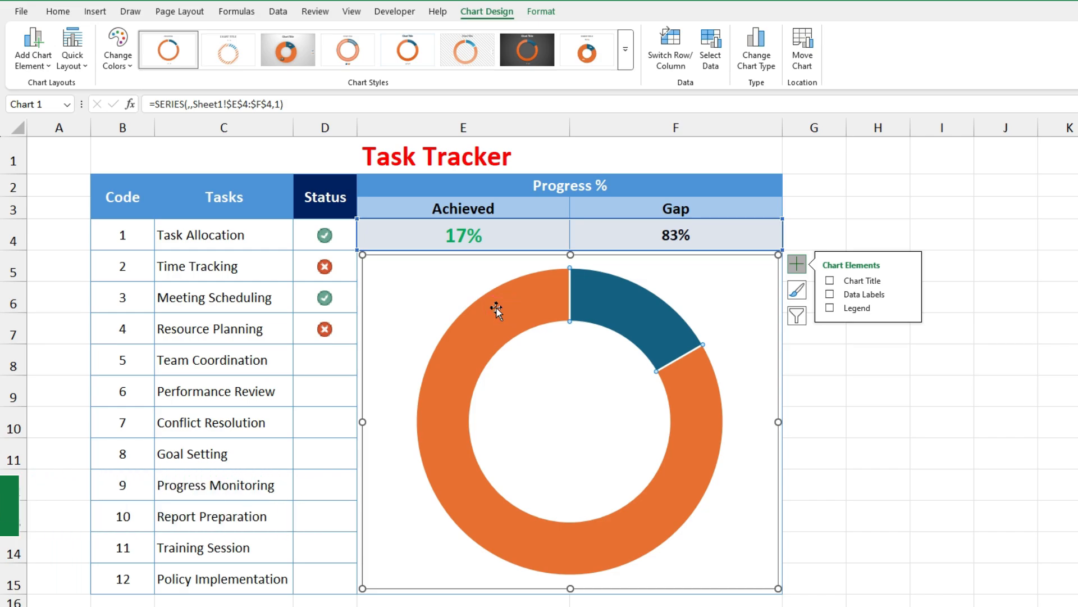
{"action": "right_click", "coordinate": [497, 308]}
{"action": "left_click", "coordinate": [513, 283]}
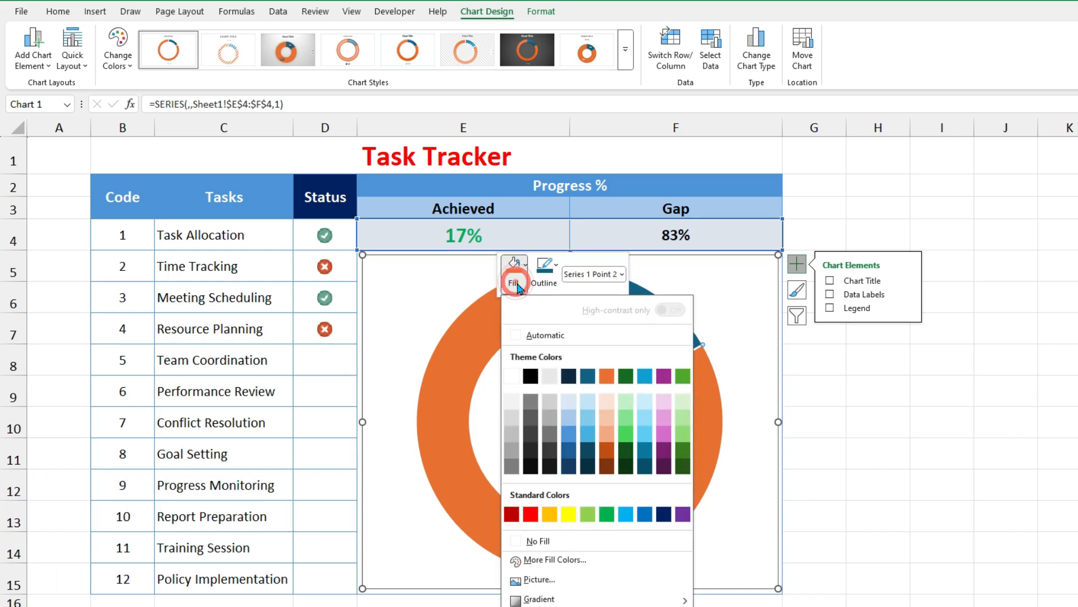
{"action": "left_click", "coordinate": [514, 420]}
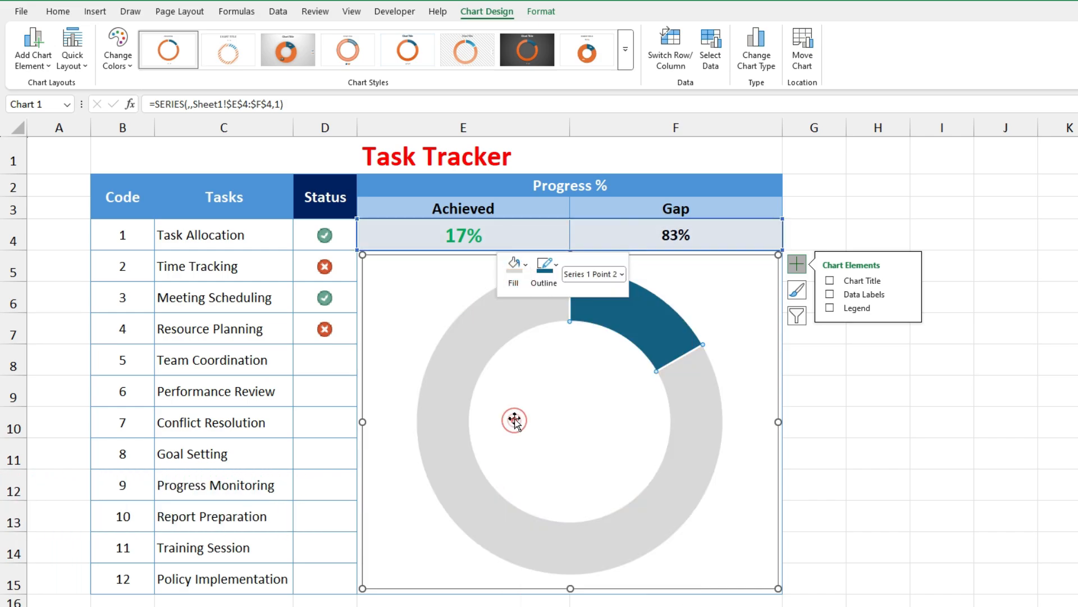
- Fill the doughnut's smaller Achieved slice with the standard dark blue color
{"action": "right_click", "coordinate": [625, 318]}
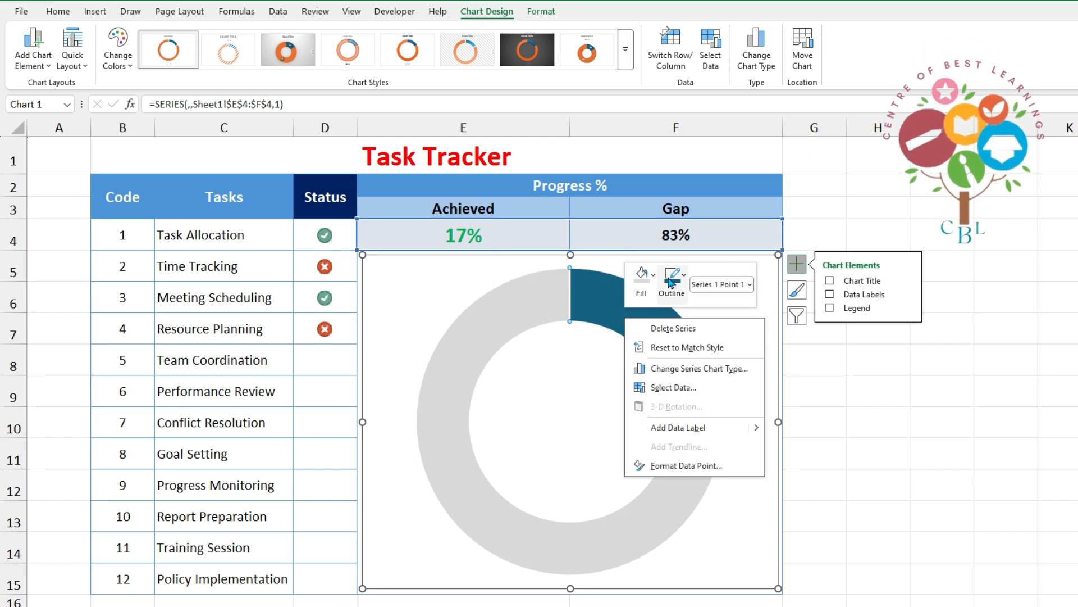
{"action": "left_click", "coordinate": [641, 278]}
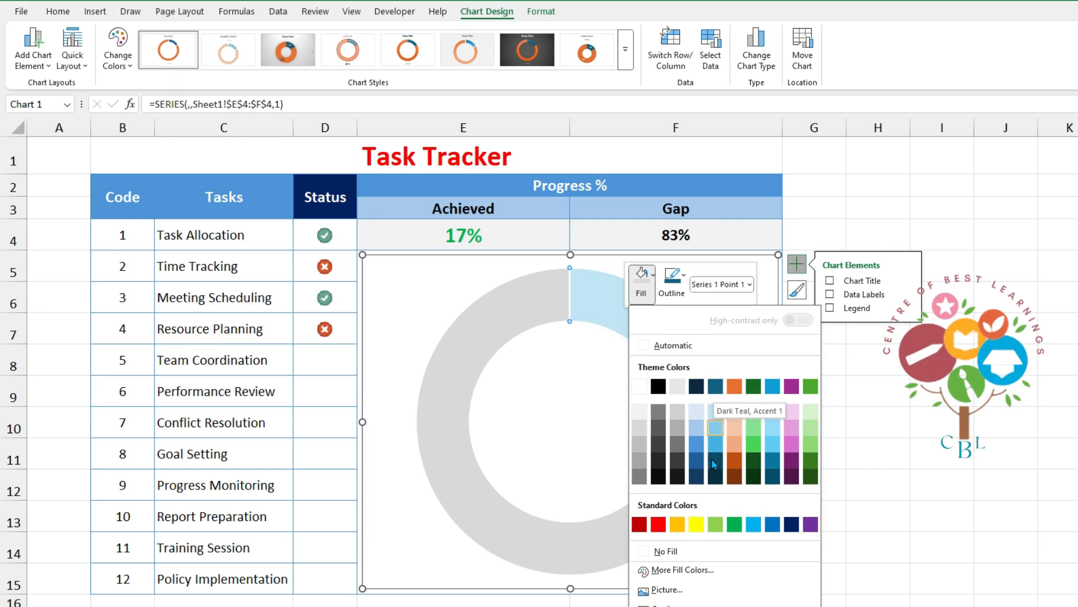
{"action": "left_click", "coordinate": [793, 525]}
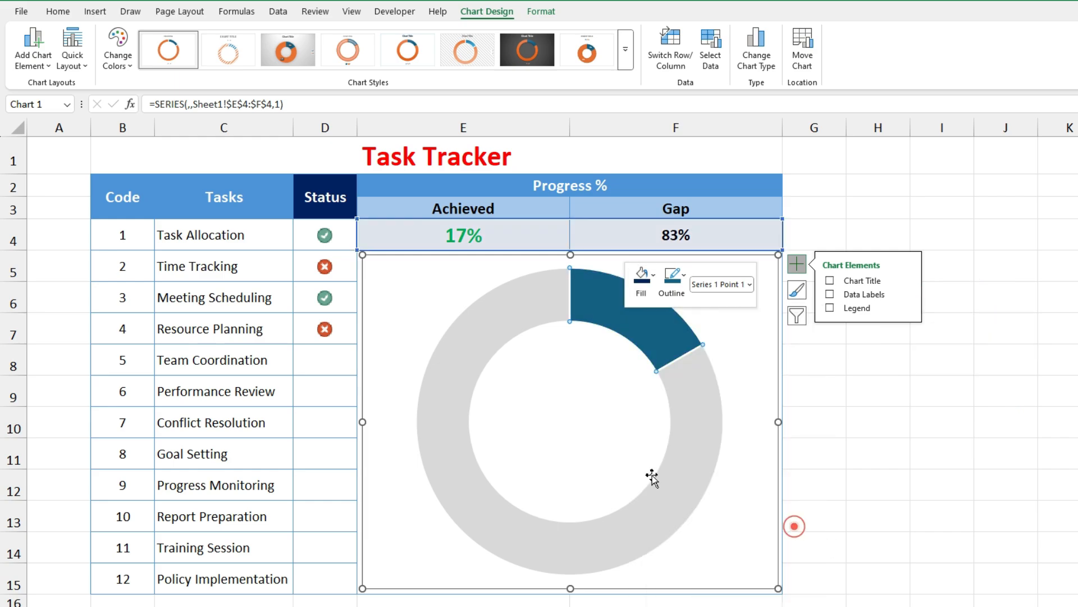
{"action": "left_click", "coordinate": [942, 379]}
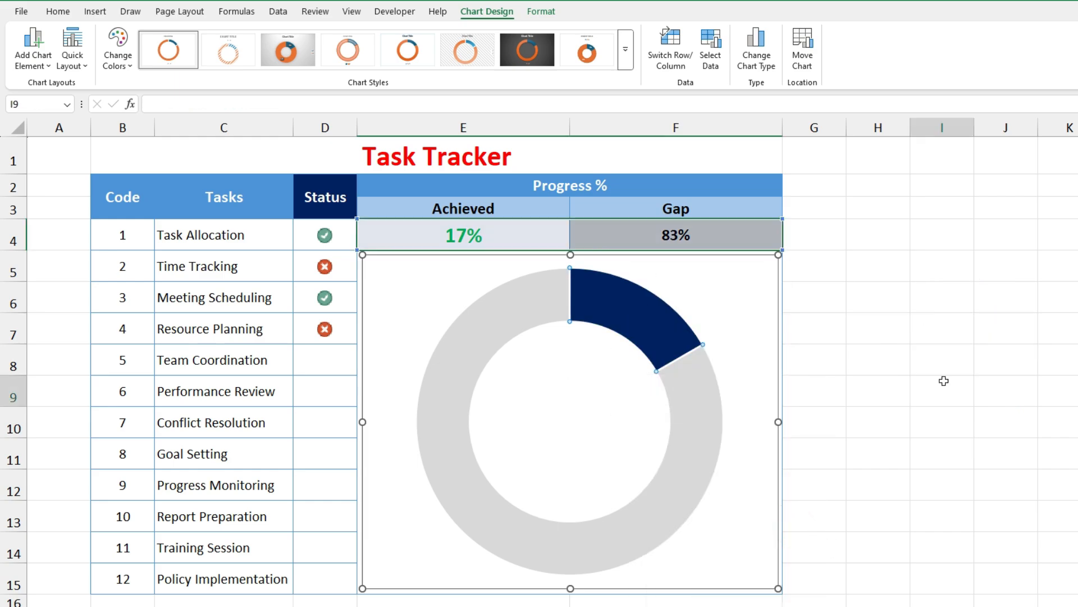
- Set the chart area to No Fill and No Outline
{"action": "left_click", "coordinate": [370, 263]}
{"action": "right_click", "coordinate": [371, 265]}
{"action": "left_click", "coordinate": [388, 224]}
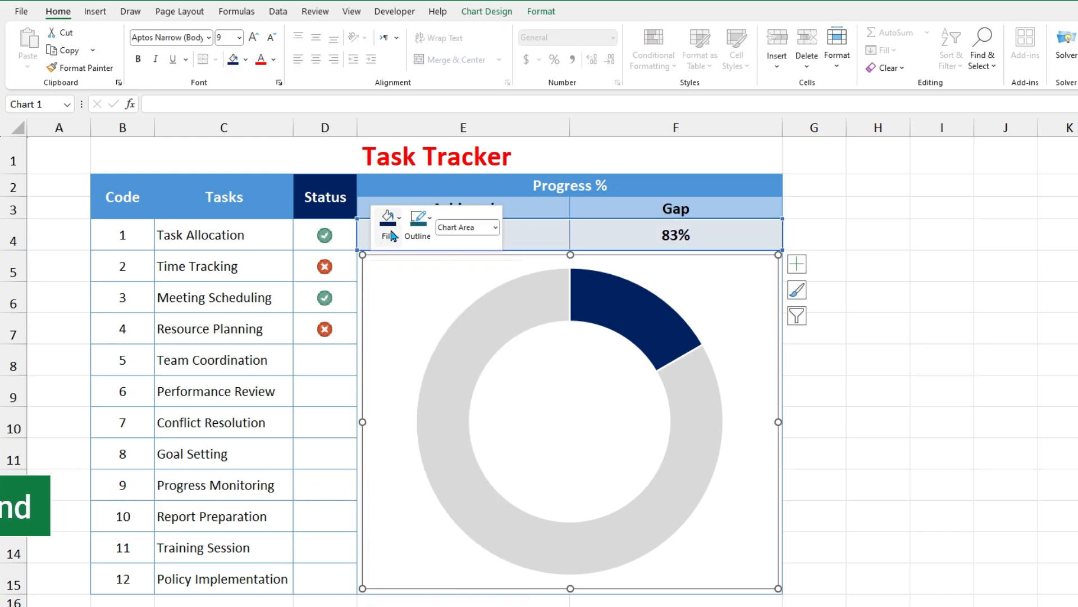
{"action": "left_click", "coordinate": [416, 499]}
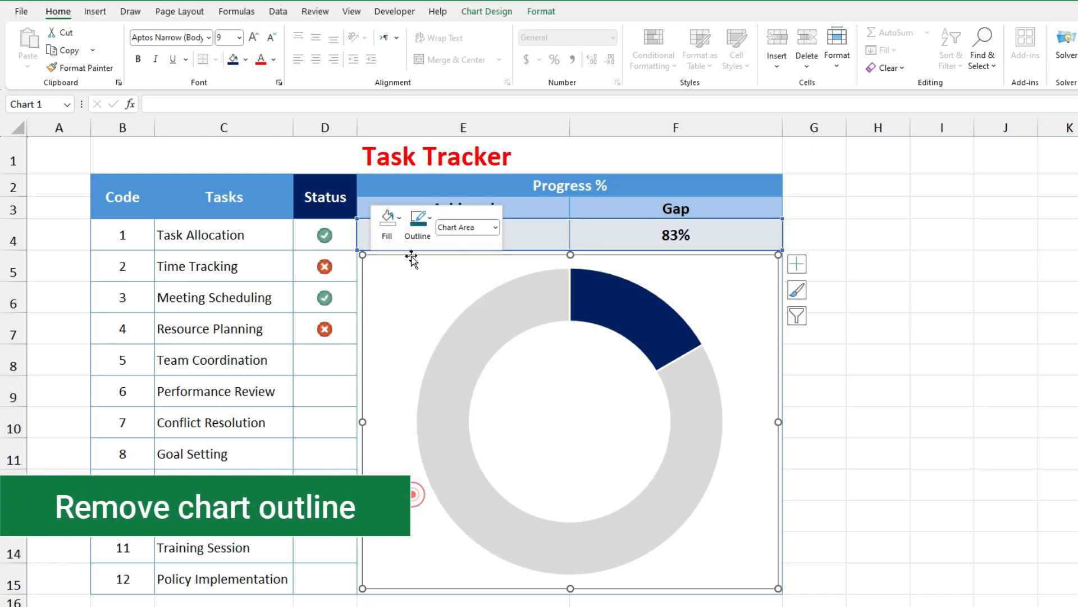
{"action": "left_click", "coordinate": [419, 225]}
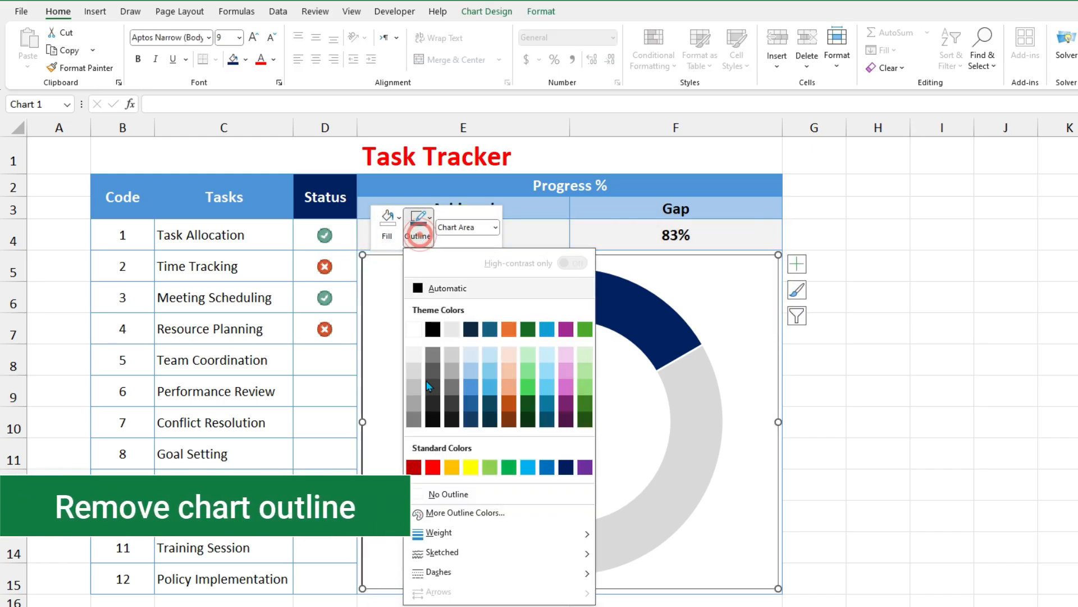
{"action": "left_click", "coordinate": [440, 498]}
{"action": "left_click", "coordinate": [921, 376]}
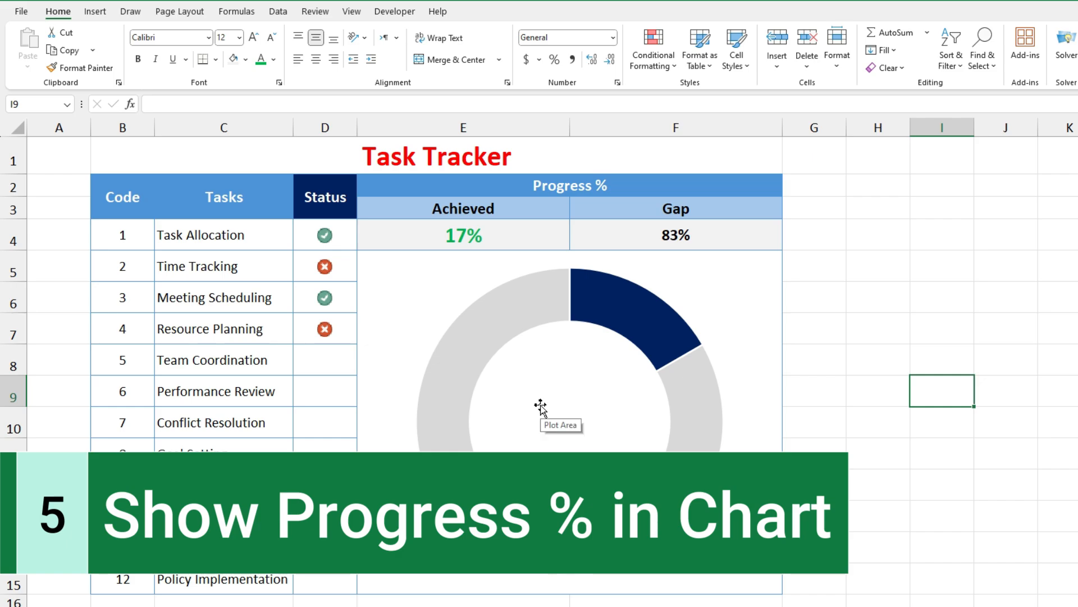
- Insert a text box in the doughnut's hole and widen it to span the hole
{"action": "left_click", "coordinate": [95, 11]}
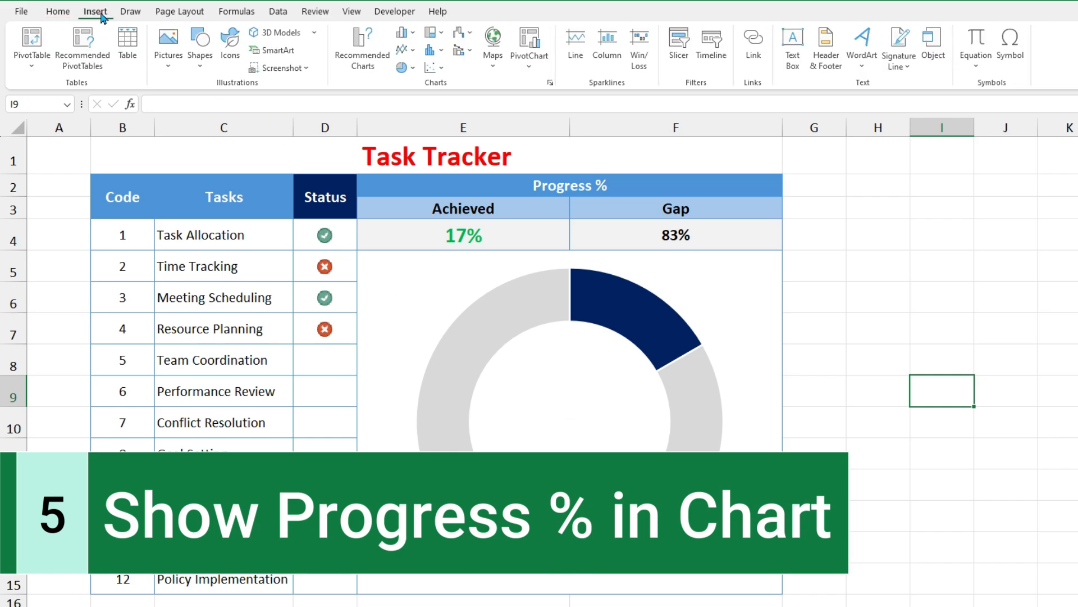
{"action": "left_click", "coordinate": [200, 69]}
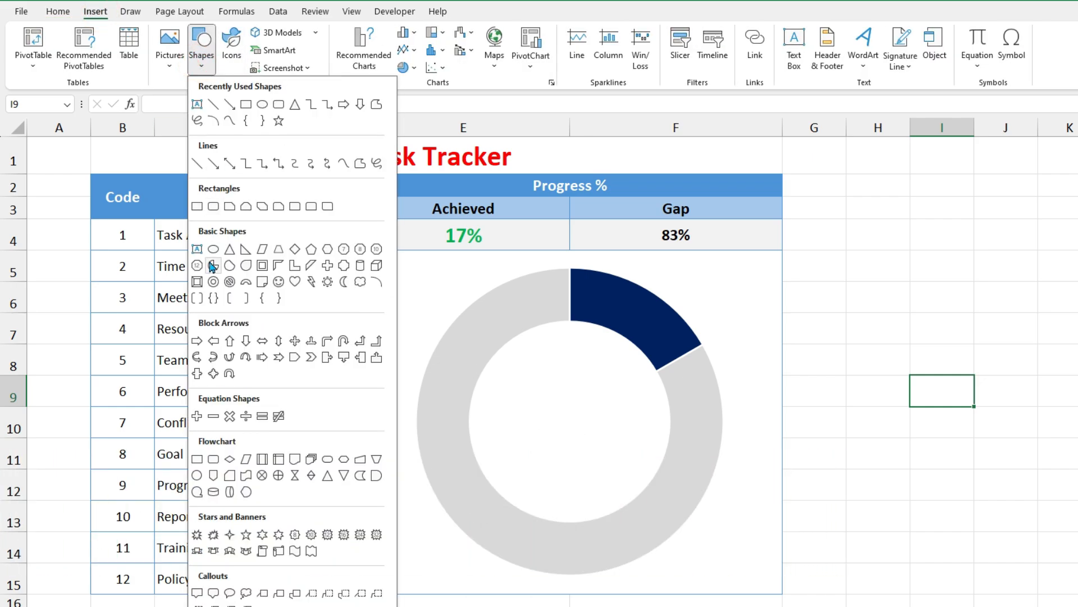
{"action": "left_click", "coordinate": [197, 250]}
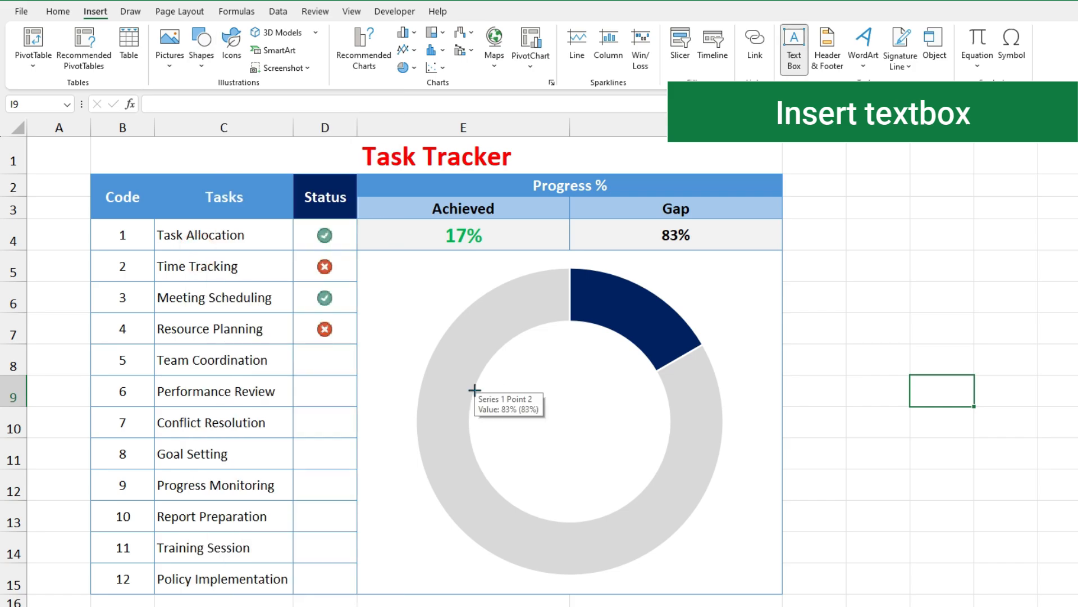
{"action": "left_click_drag", "start_coordinate": [552, 449], "coordinate": [657, 468]}
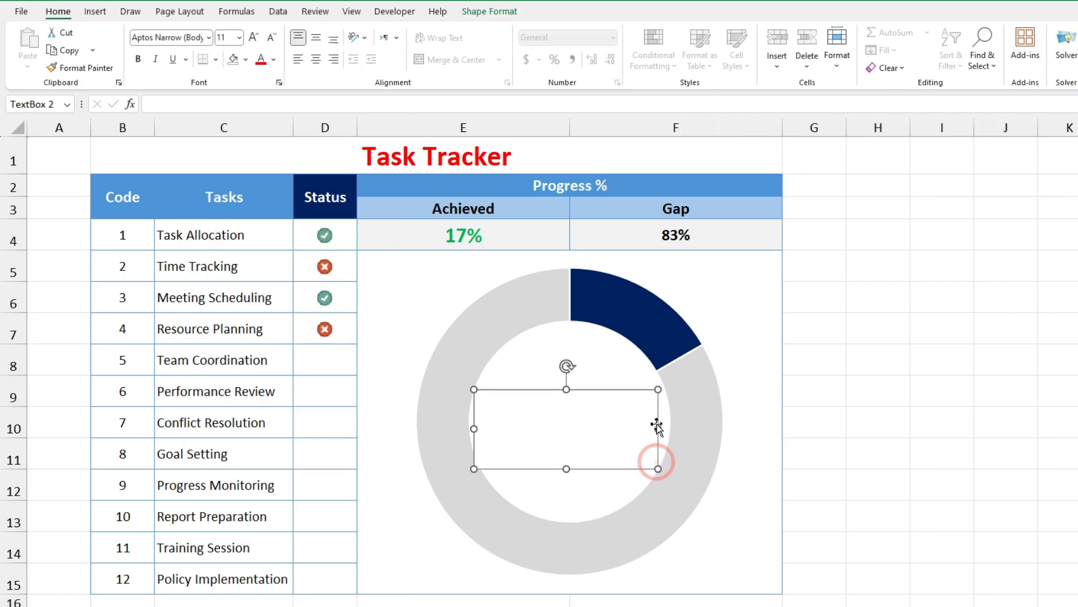
{"action": "left_click_drag", "start_coordinate": [660, 428], "coordinate": [666, 427]}
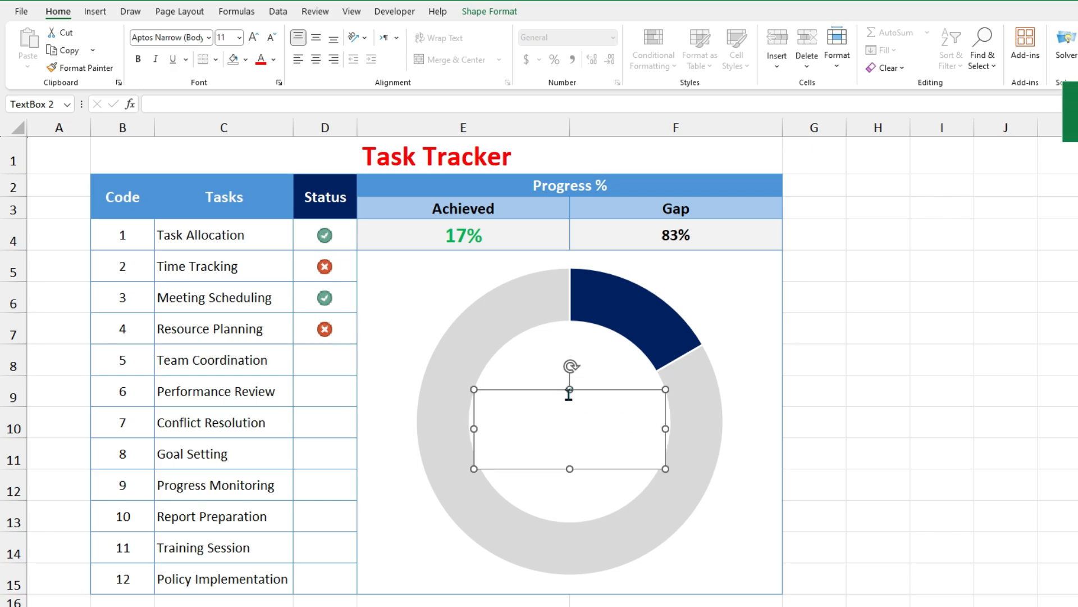
- Link the text box to the Achieved percentage with the formula =$E$4
{"action": "left_click", "coordinate": [577, 390]}
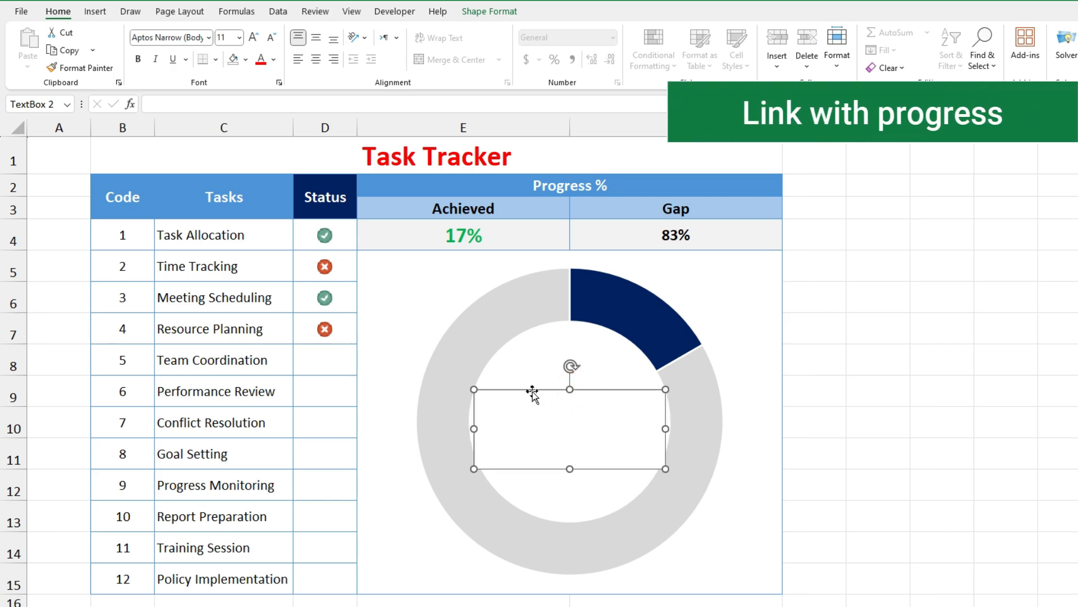
{"action": "left_click", "coordinate": [180, 104]}
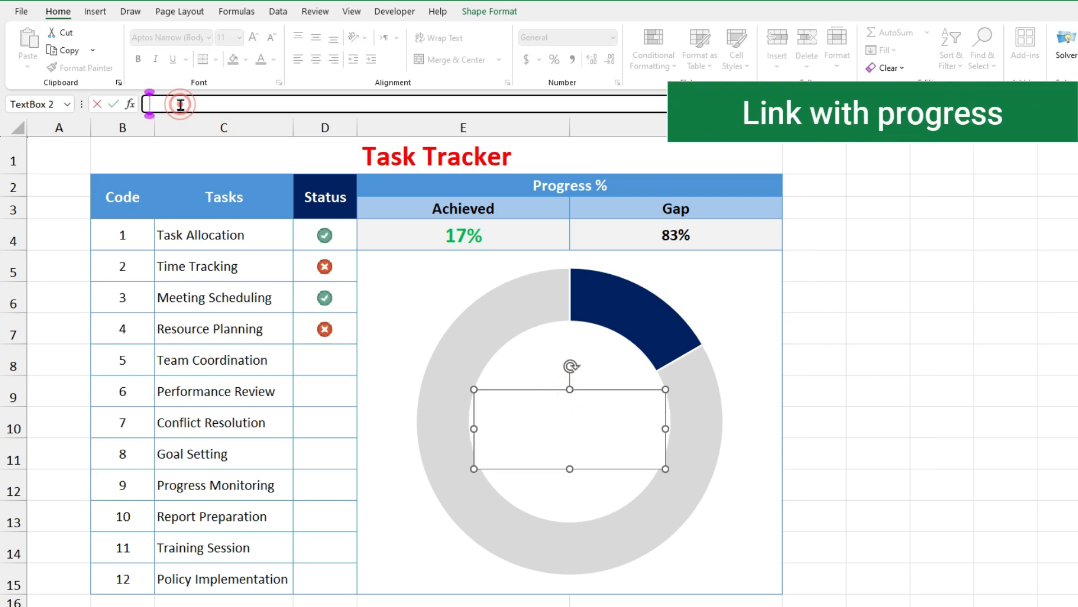
{"action": "left_click", "coordinate": [479, 240]}
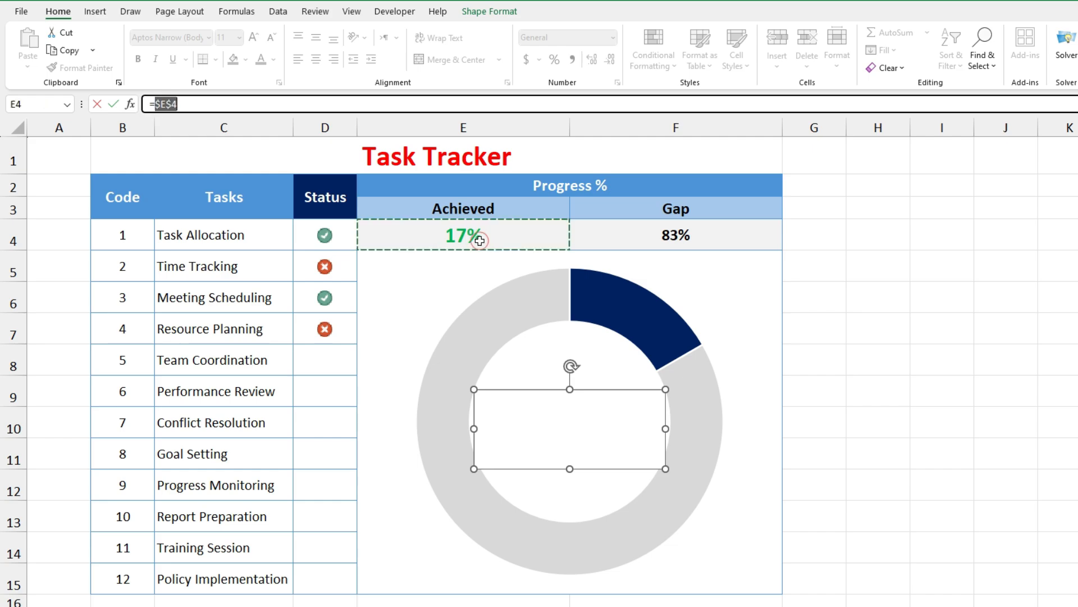
{"action": "key", "text": "Return"}
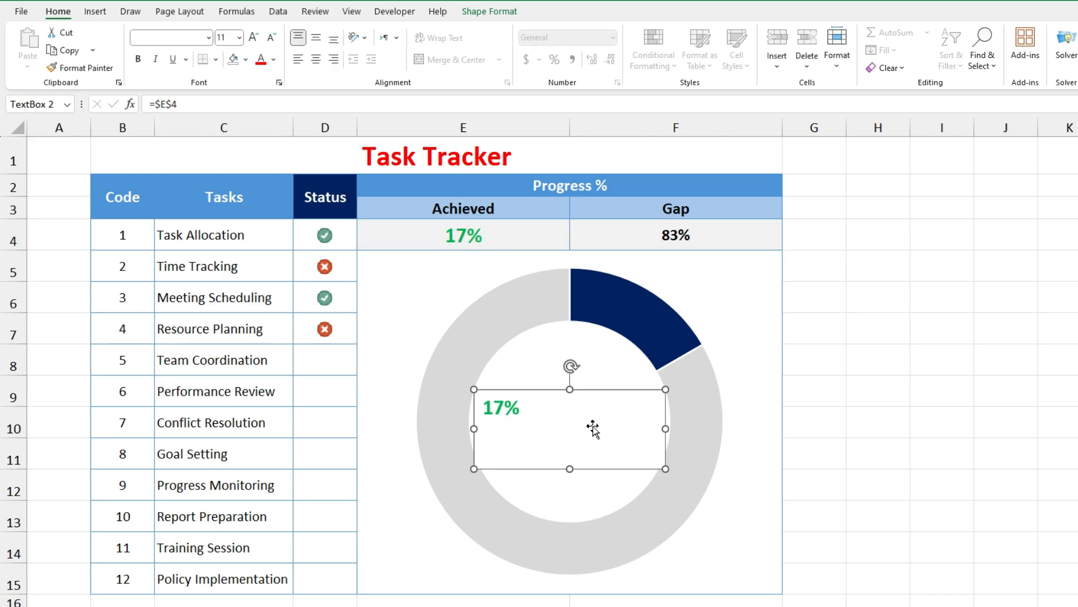
- Enlarge the text box's percentage to font size 48, centered horizontally and vertically, and move the box up to the middle of the doughnut hole
{"action": "left_click", "coordinate": [255, 37]}
{"action": "left_click", "coordinate": [254, 37]}
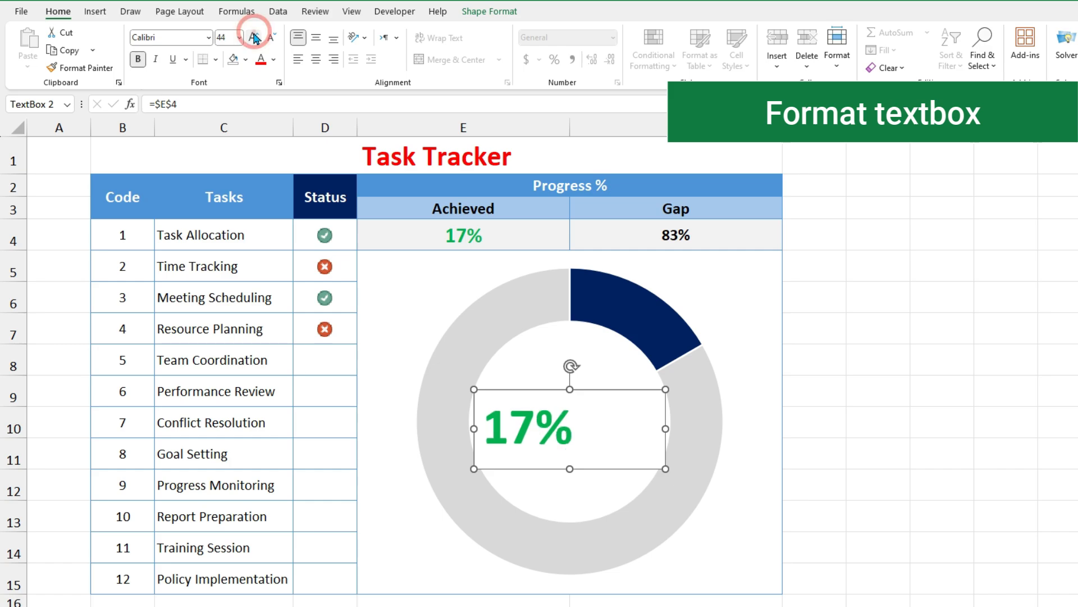
{"action": "left_click", "coordinate": [317, 60]}
{"action": "left_click", "coordinate": [317, 37]}
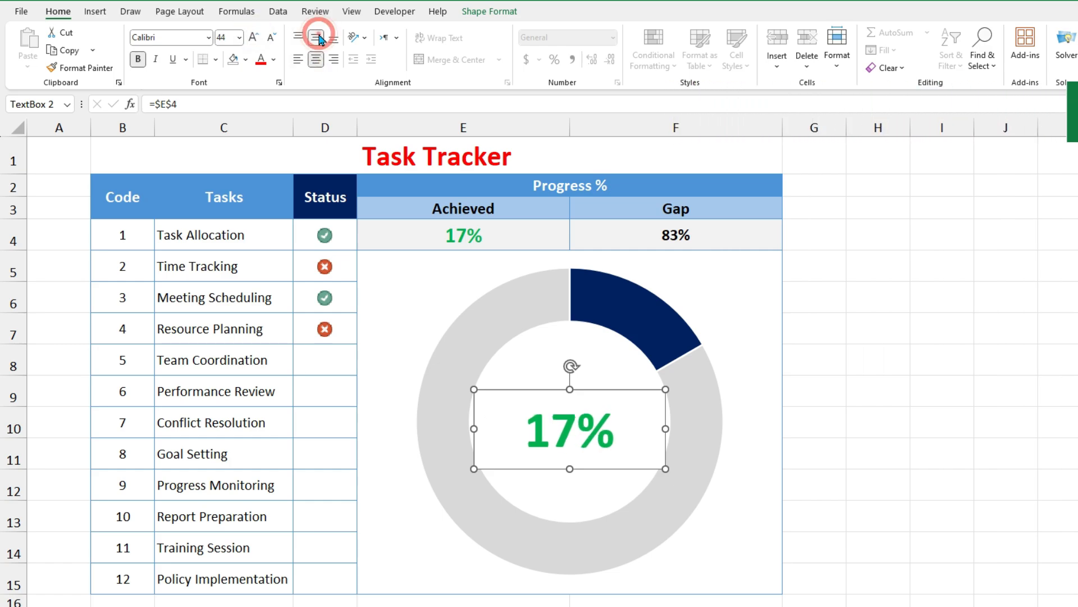
{"action": "left_click_drag", "start_coordinate": [617, 388], "coordinate": [613, 378]}
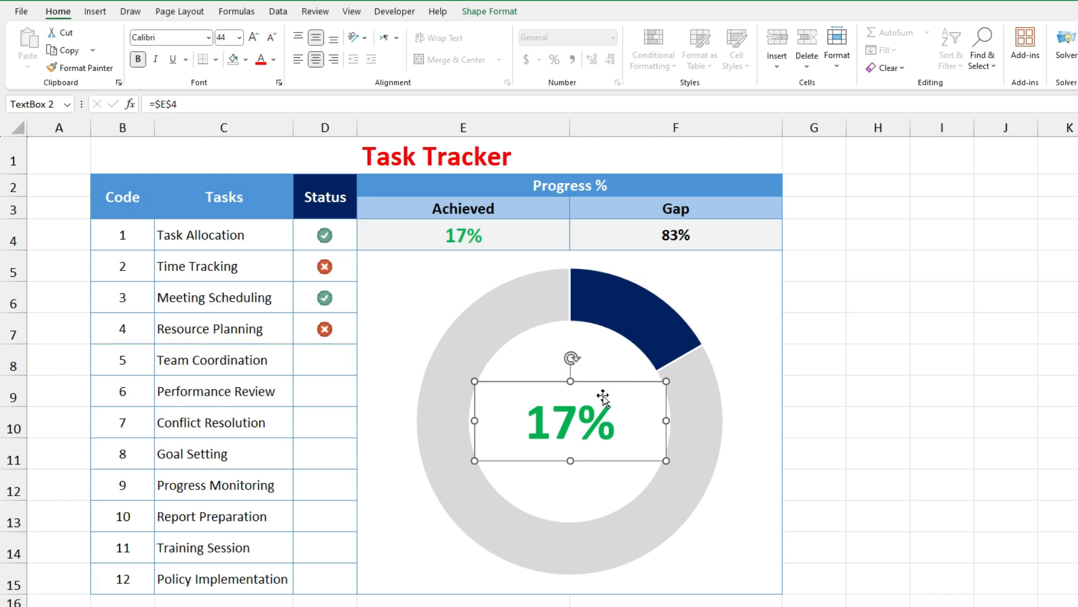
{"action": "left_click", "coordinate": [253, 37]}
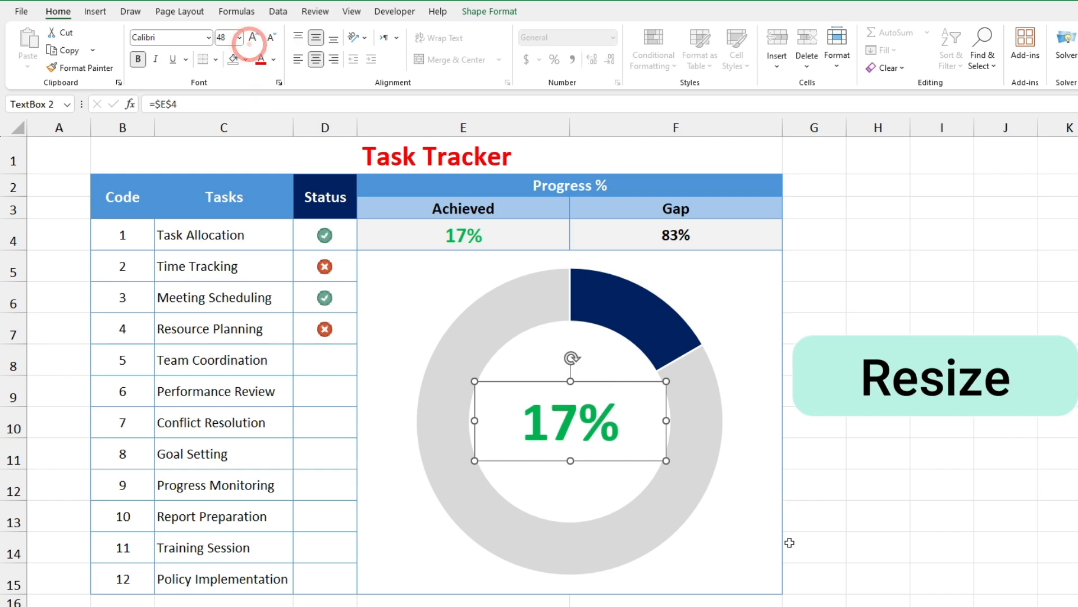
- Set the linked percentage text box to No Fill and No Outline
{"action": "right_click", "coordinate": [512, 382]}
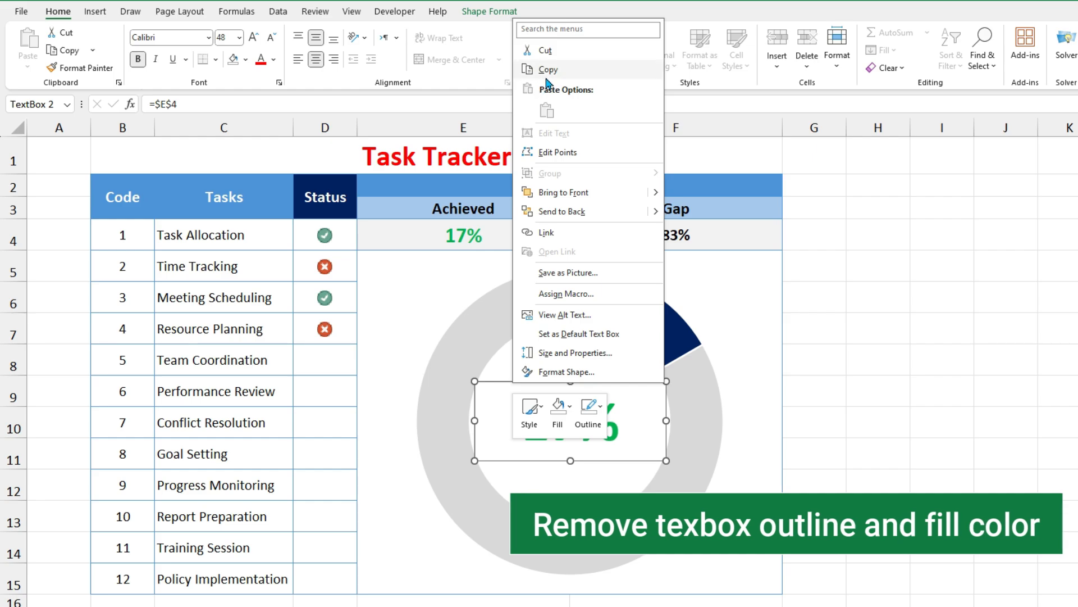
{"action": "left_click", "coordinate": [558, 410]}
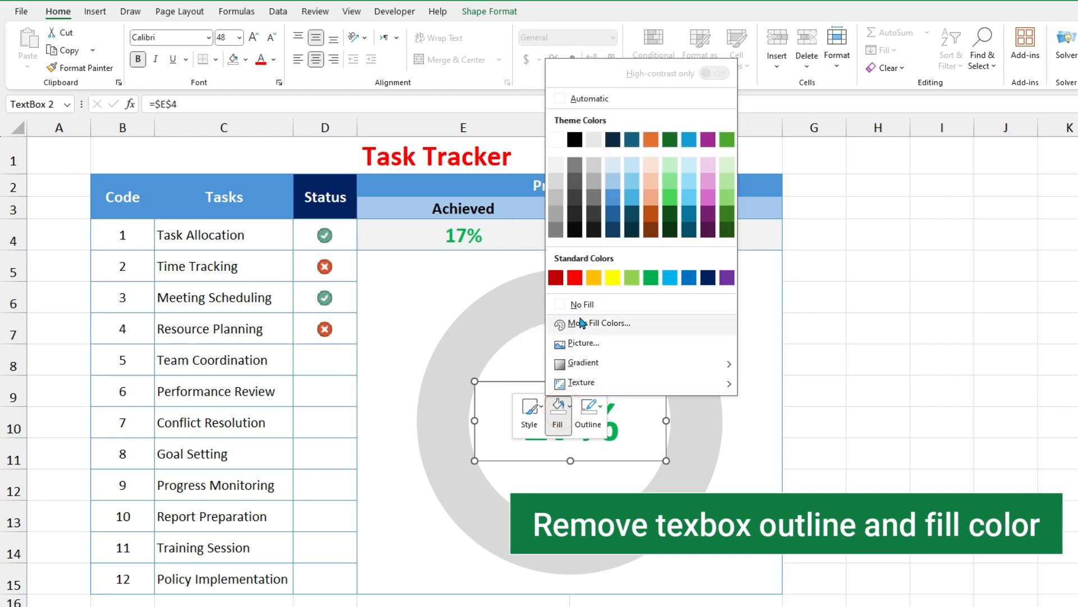
{"action": "left_click", "coordinate": [581, 310]}
{"action": "left_click", "coordinate": [587, 419]}
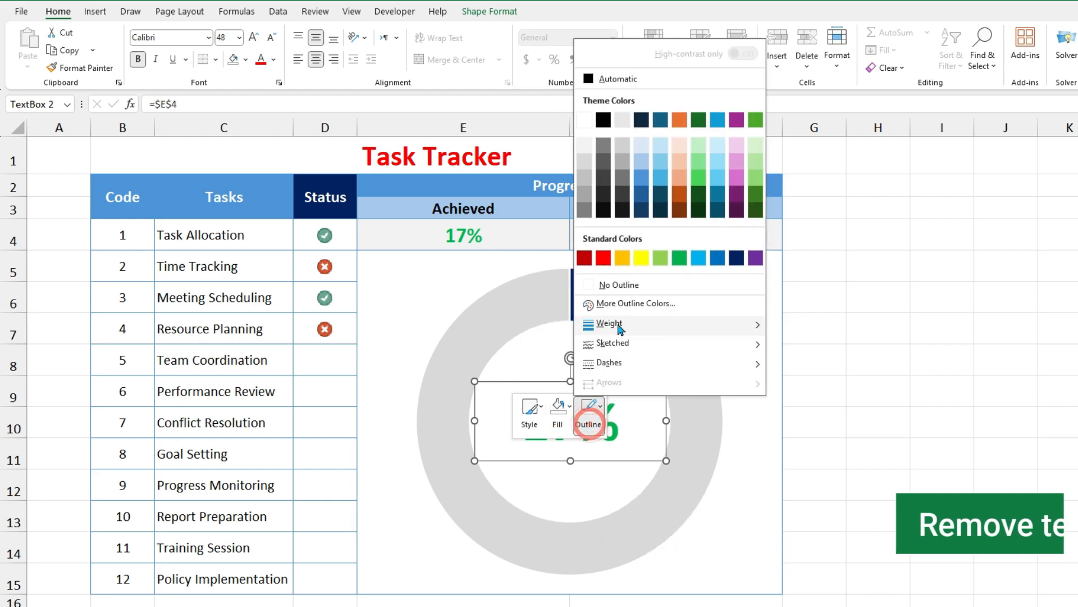
{"action": "left_click", "coordinate": [614, 287]}
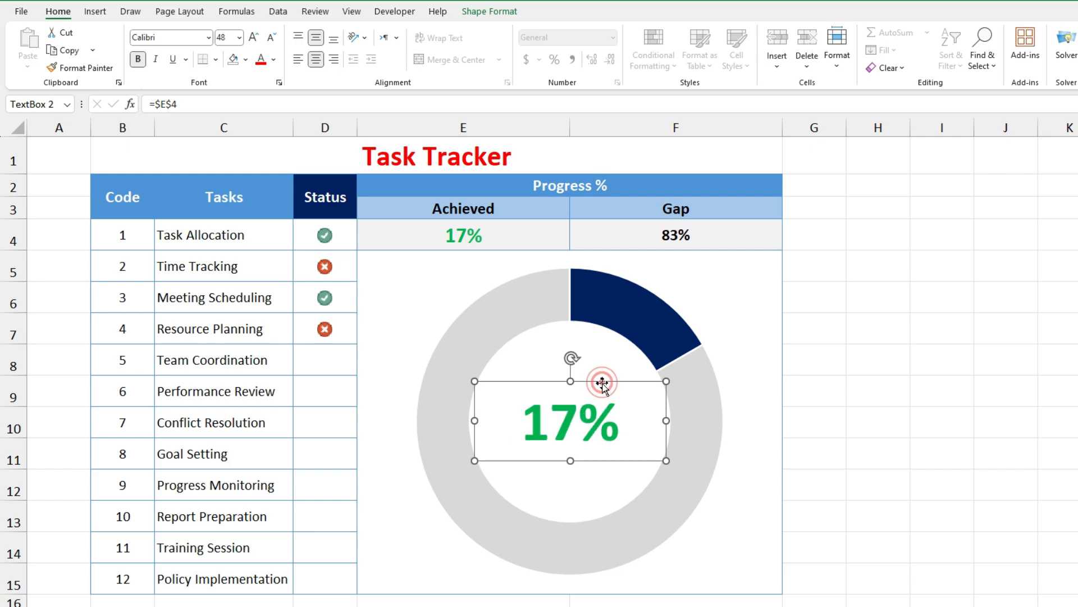
- Try dark blue on the text box's percentage, settle on a gray font color, and deselect the box
{"action": "left_click", "coordinate": [274, 62]}
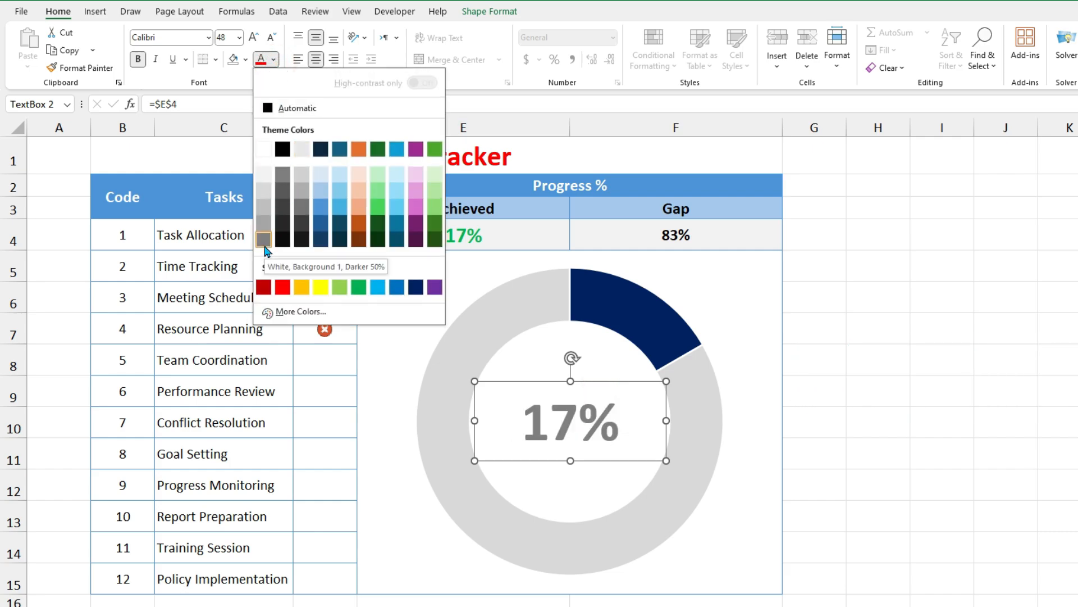
{"action": "left_click", "coordinate": [415, 289]}
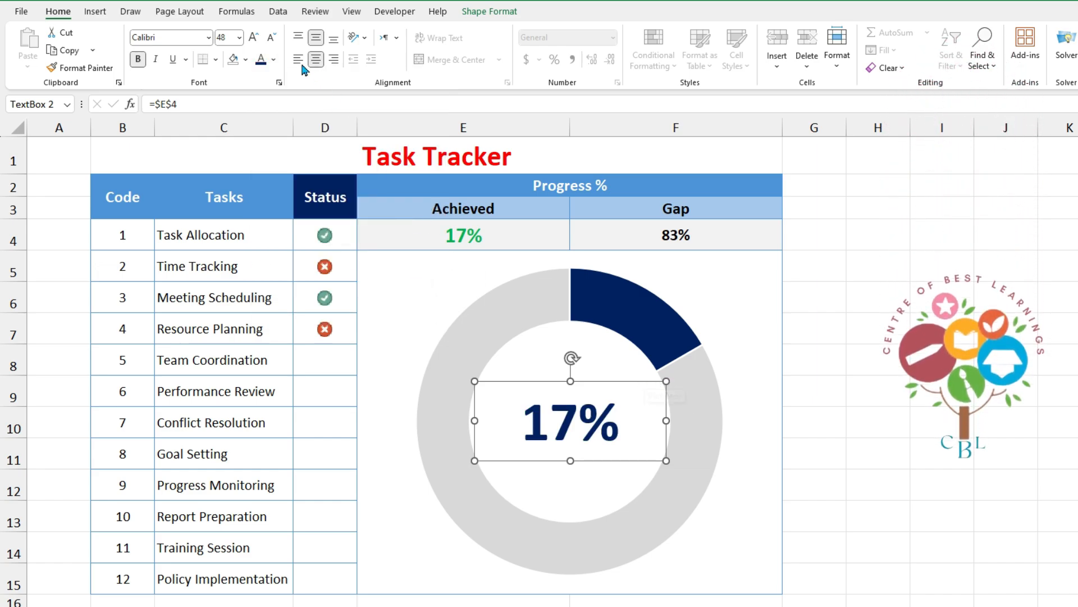
{"action": "left_click", "coordinate": [275, 59]}
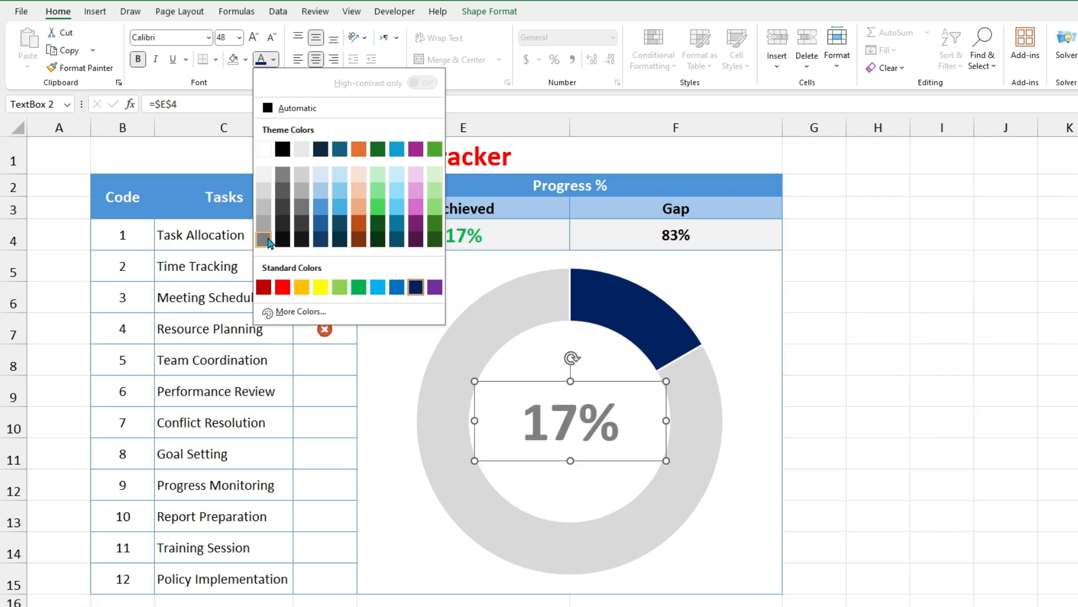
{"action": "left_click", "coordinate": [282, 197]}
{"action": "left_click", "coordinate": [898, 330]}
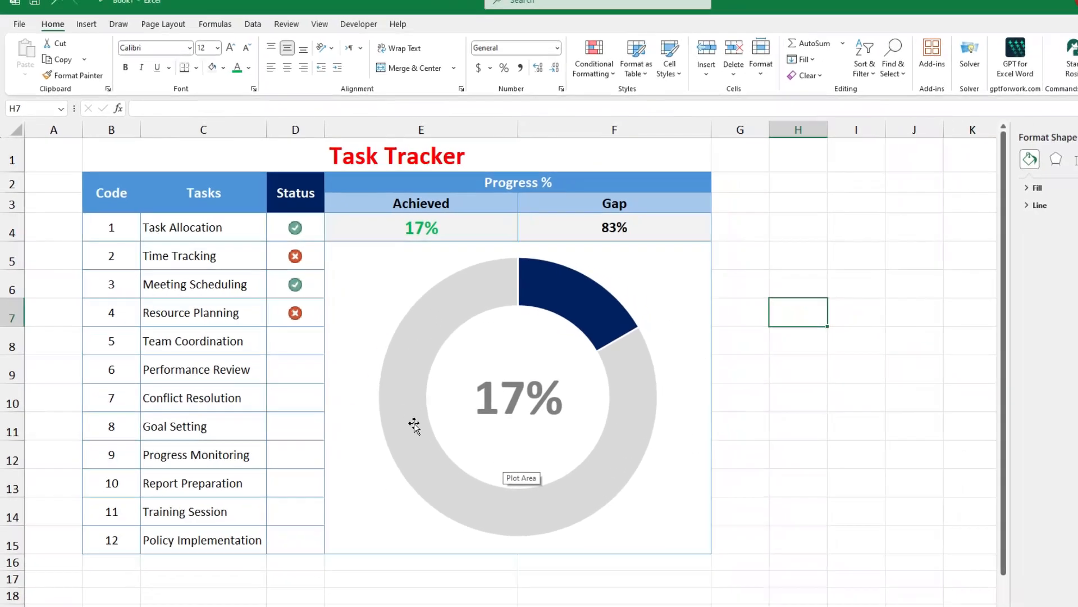
- Test the tracker by entering statuses 1, 1, 0 and 1 for tasks 5 to 8, Team Coordination to Goal Setting
{"action": "left_click", "coordinate": [350, 362]}
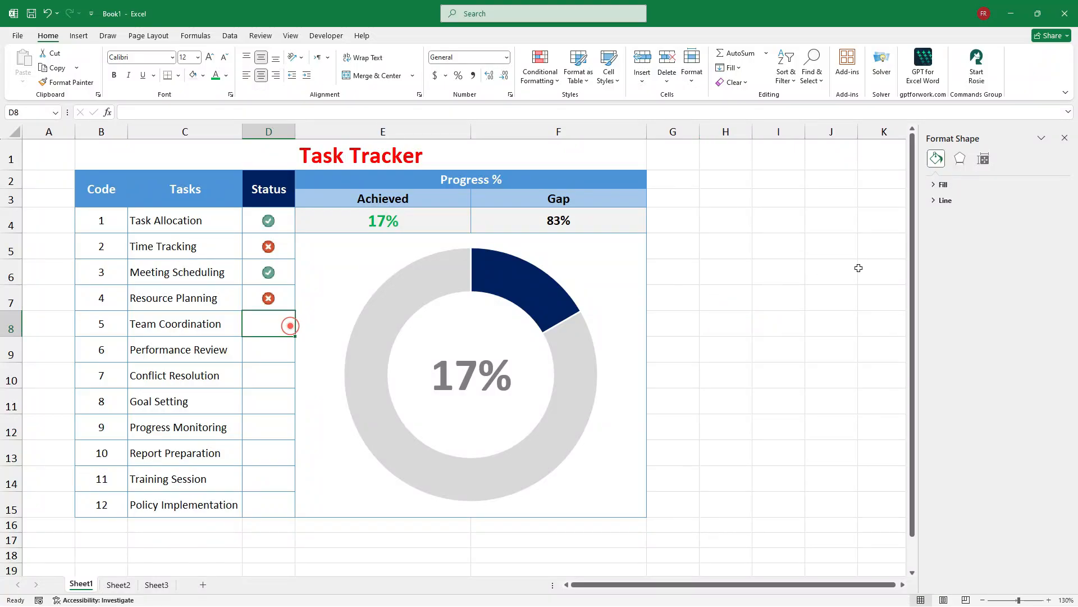
{"action": "type", "text": "1"}
{"action": "key", "text": "Return"}
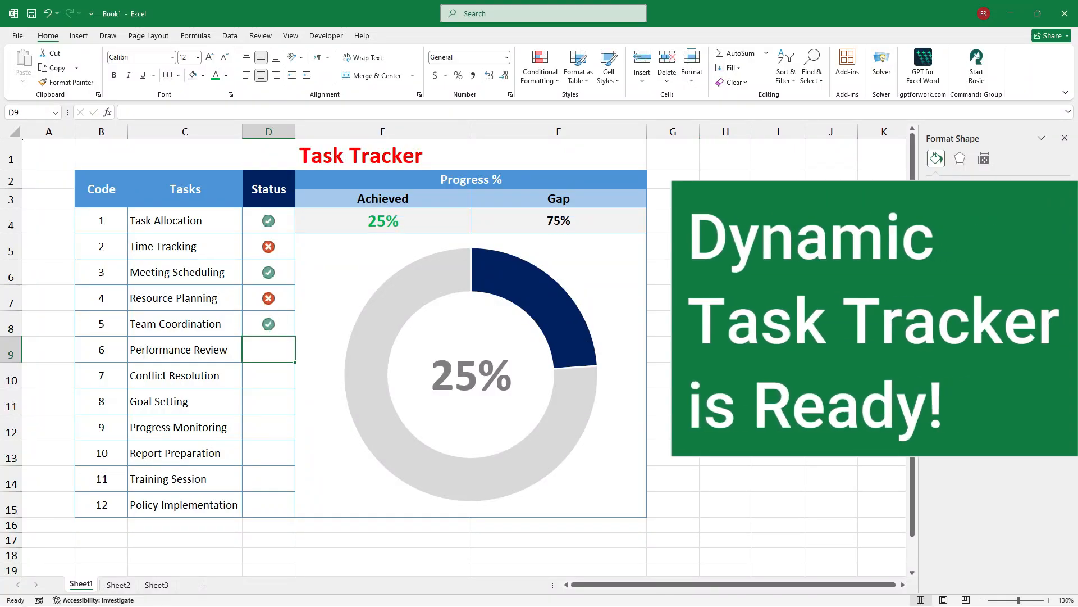
{"action": "type", "text": "1"}
{"action": "key", "text": "Return"}
{"action": "type", "text": "0"}
{"action": "key", "text": "Return"}
{"action": "type", "text": "1"}
{"action": "key", "text": "Return"}
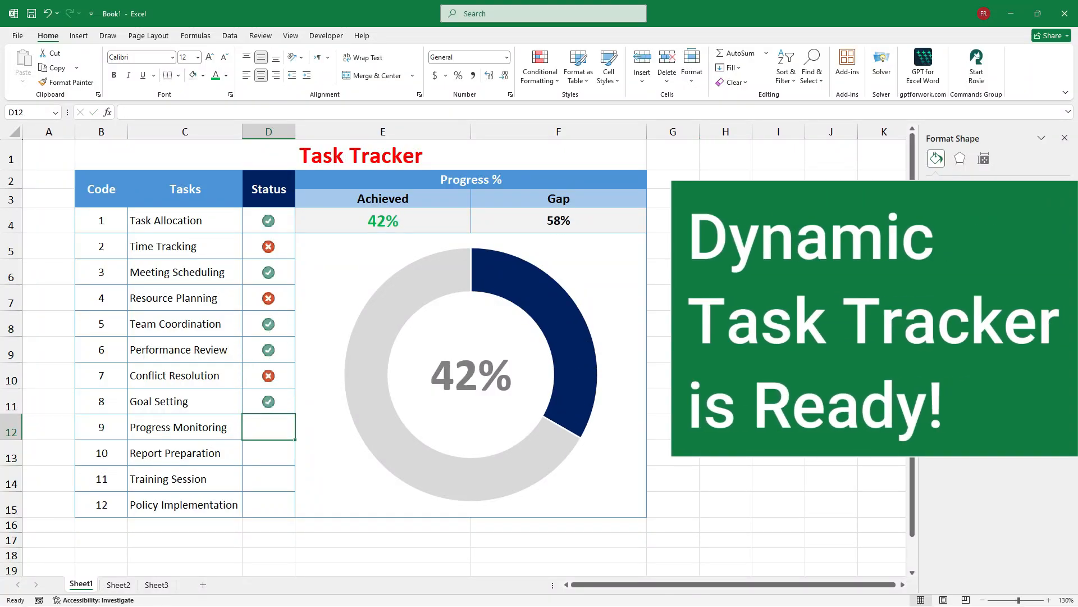
- Enter statuses 1, 1, 0 and 1 for tasks 9 to 12, Progress Monitoring to Policy Implementation
{"action": "type", "text": "1"}
{"action": "key", "text": "Return"}
{"action": "type", "text": "1"}
{"action": "key", "text": "Return"}
{"action": "type", "text": "0"}
{"action": "key", "text": "Return"}
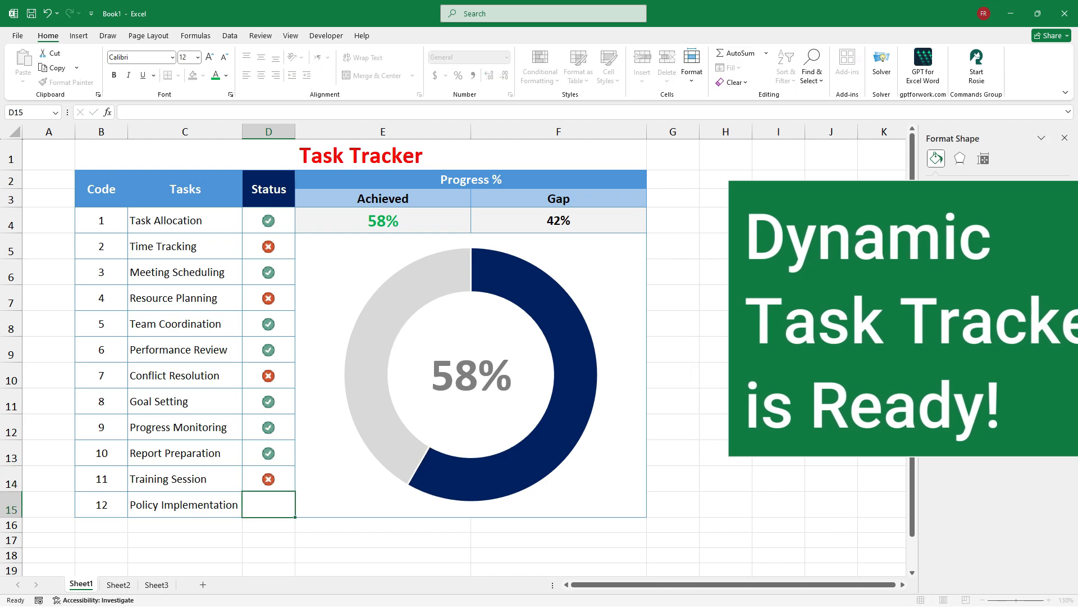
{"action": "type", "text": "1"}
{"action": "key", "text": "Return"}
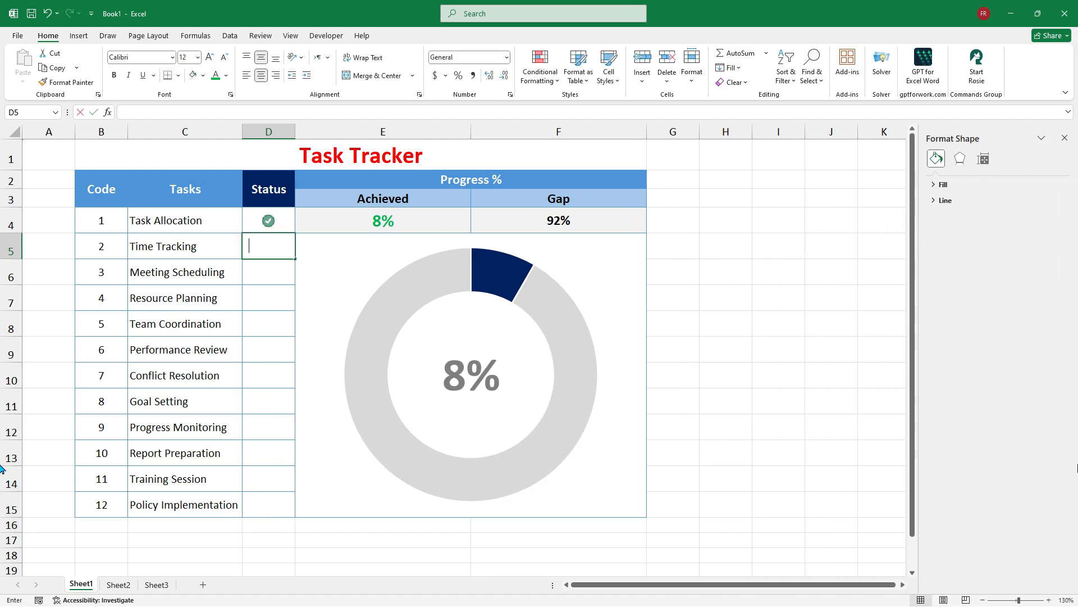
- Fill in the cleared Status column with 1, 1, 0 and 1 for tasks 2 to 5, Time Tracking to Team Coordination
{"action": "key", "text": "Return"}
{"action": "type", "text": "1"}
{"action": "key", "text": "Return"}
{"action": "type", "text": "0"}
{"action": "key", "text": "Return"}
{"action": "type", "text": "1"}
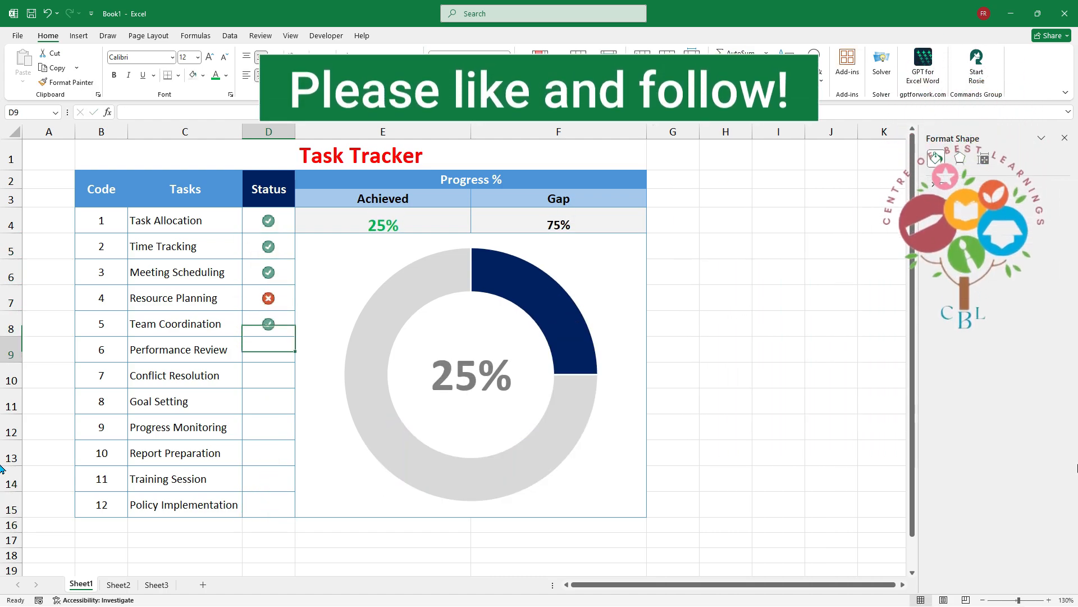
{"action": "key", "text": "Return"}
- Enter status 0 for Performance Review, 1 for Conflict Resolution and 01 for Goal Setting
{"action": "type", "text": "0"}
{"action": "key", "text": "Return"}
{"action": "type", "text": "1"}
{"action": "key", "text": "Return"}
{"action": "type", "text": "01"}
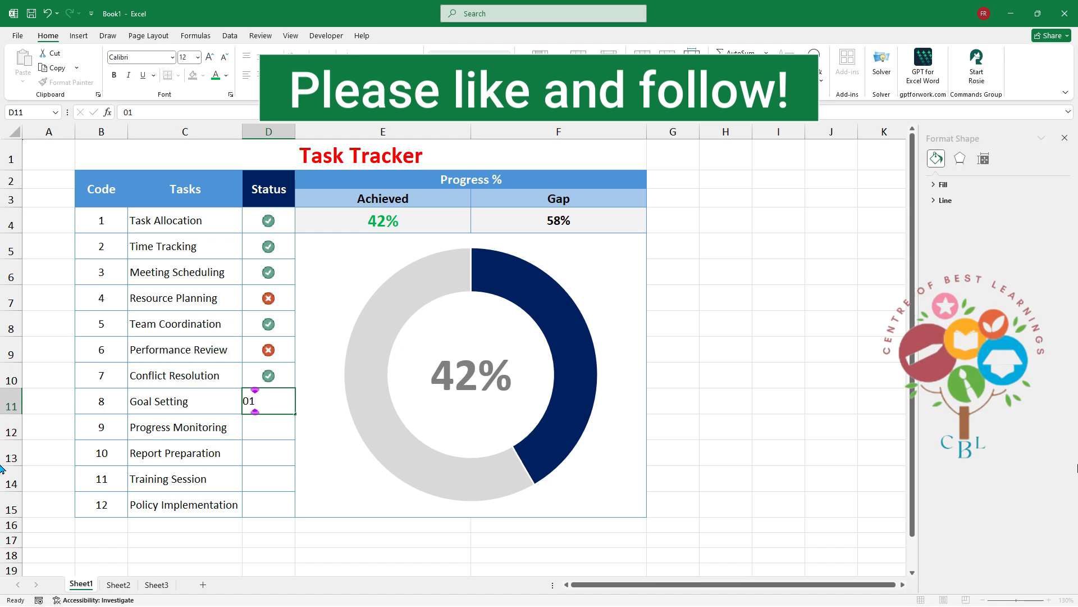